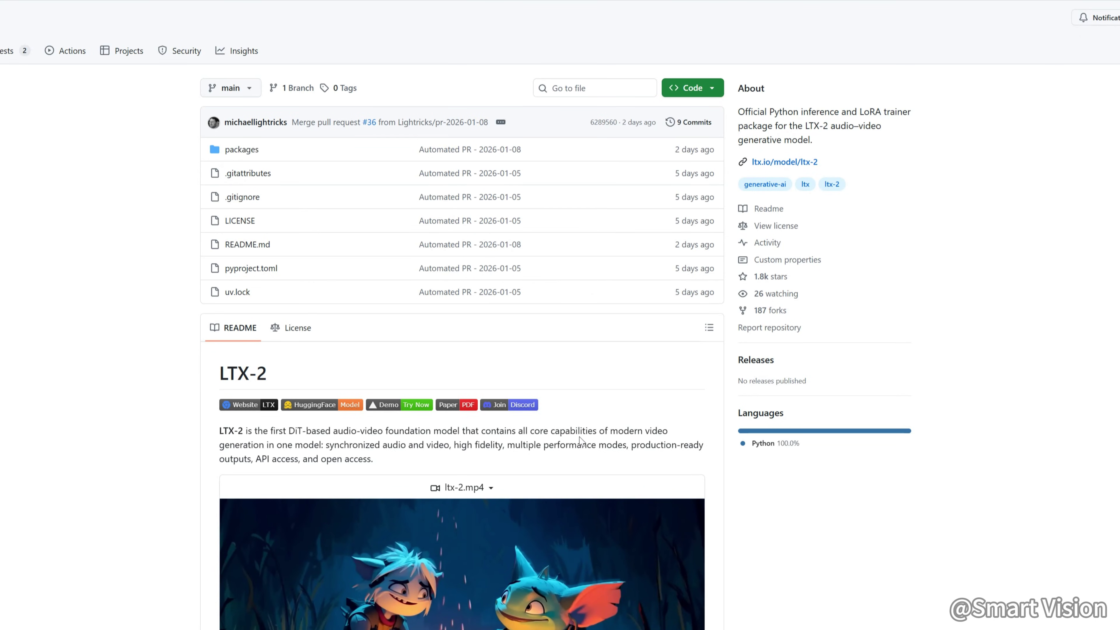
Play the ltx-2.mp4 intro video in the LTX-2 repository README
scroll(581, 440, down, 4)
click(231, 562)
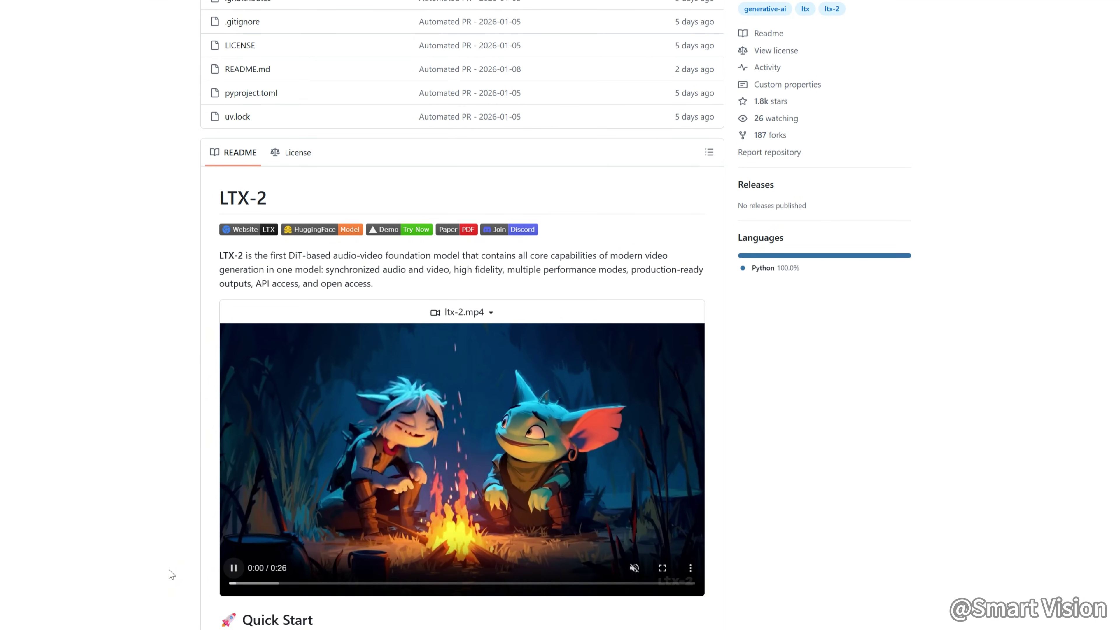
scroll(172, 499, down, 3)
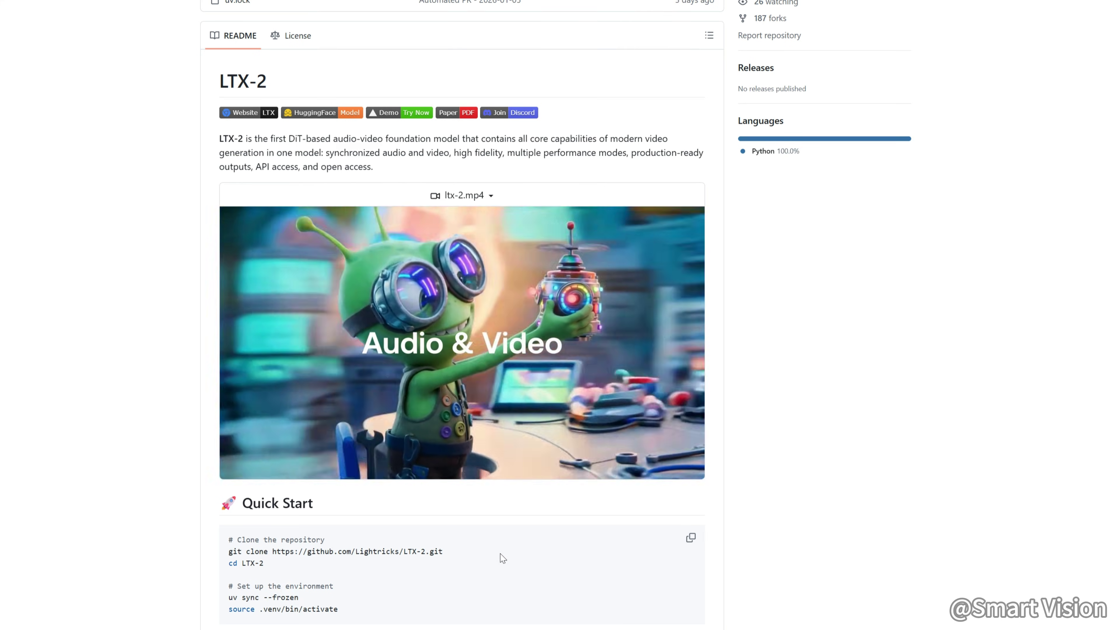
Read through the README's Required Models, LoRAs, Available Pipelines and Optimization Tips sections
scroll(505, 572, down, 1)
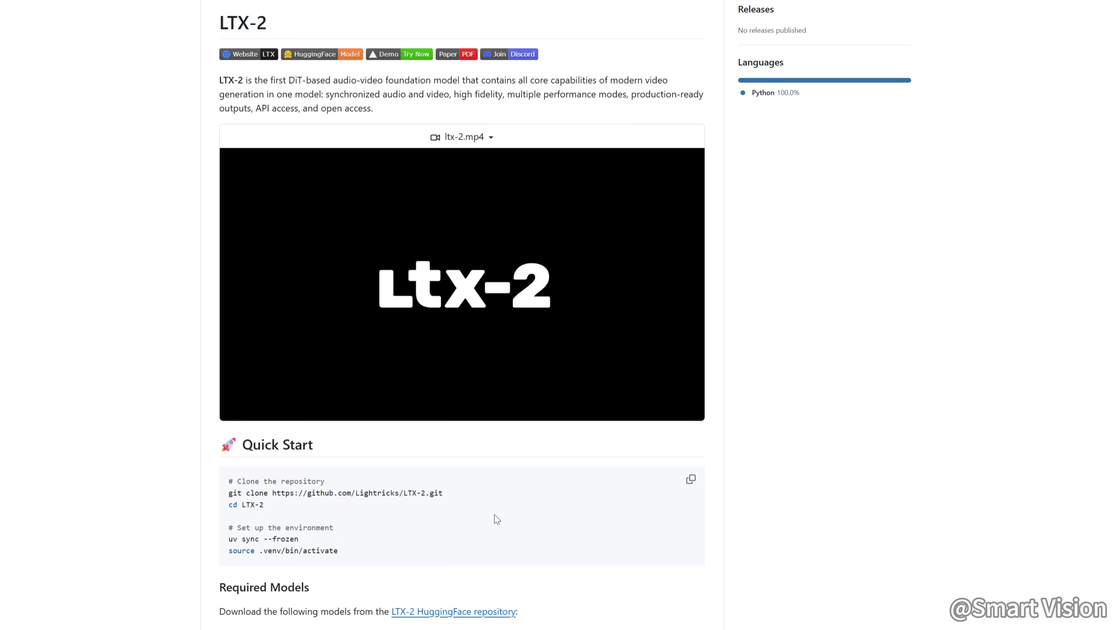
scroll(497, 519, down, 8)
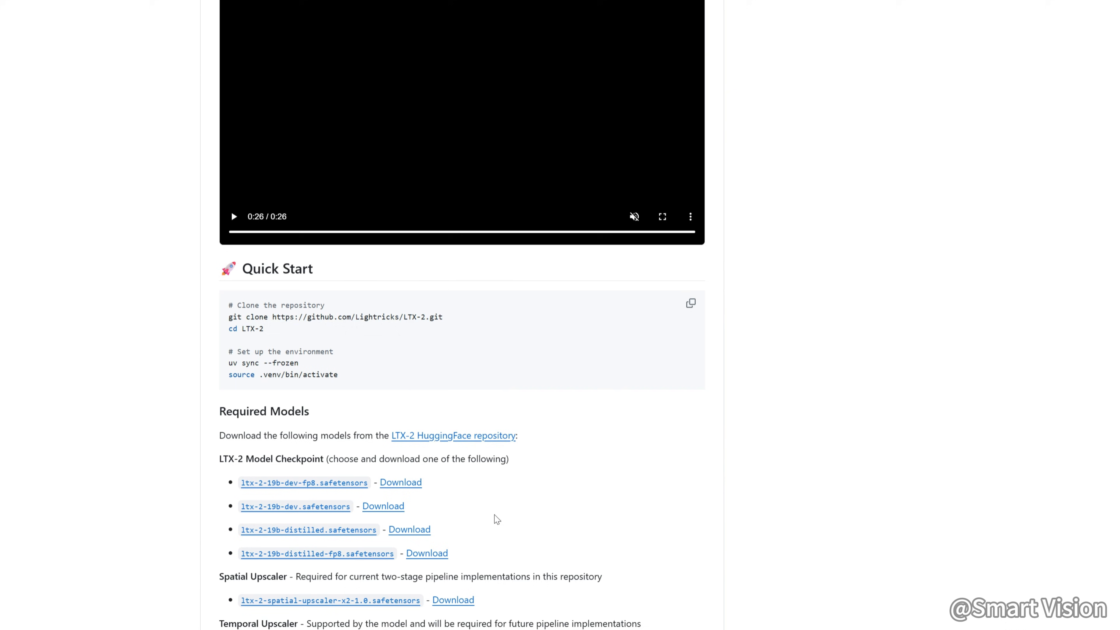
scroll(497, 519, down, 4)
scroll(497, 518, down, 13)
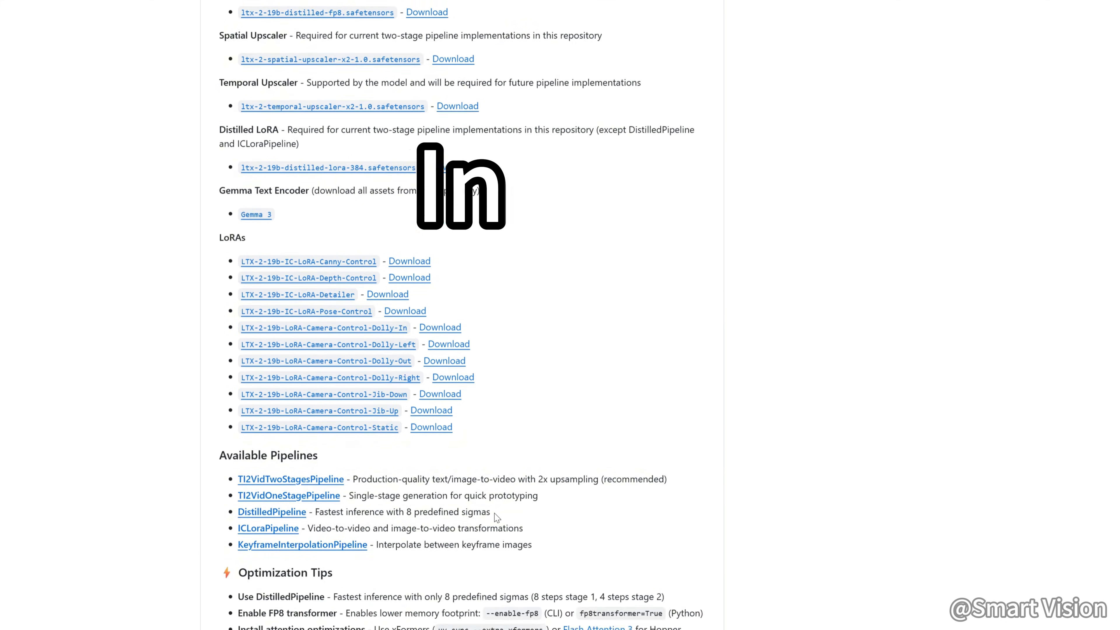
scroll(496, 517, down, 8)
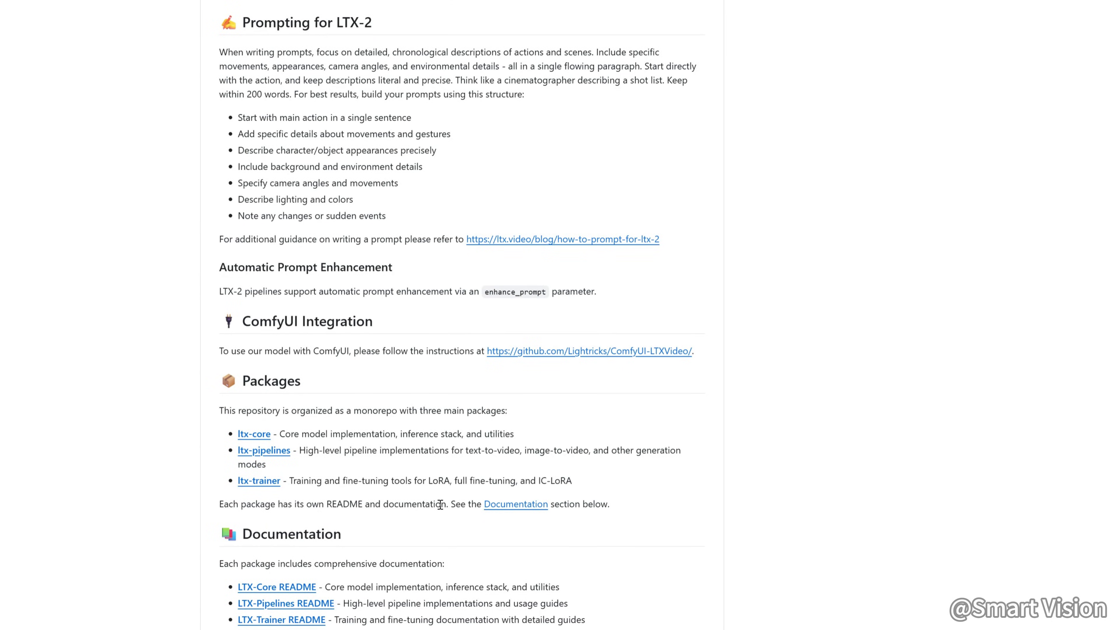
scroll(440, 504, up, 1)
scroll(440, 504, up, 5)
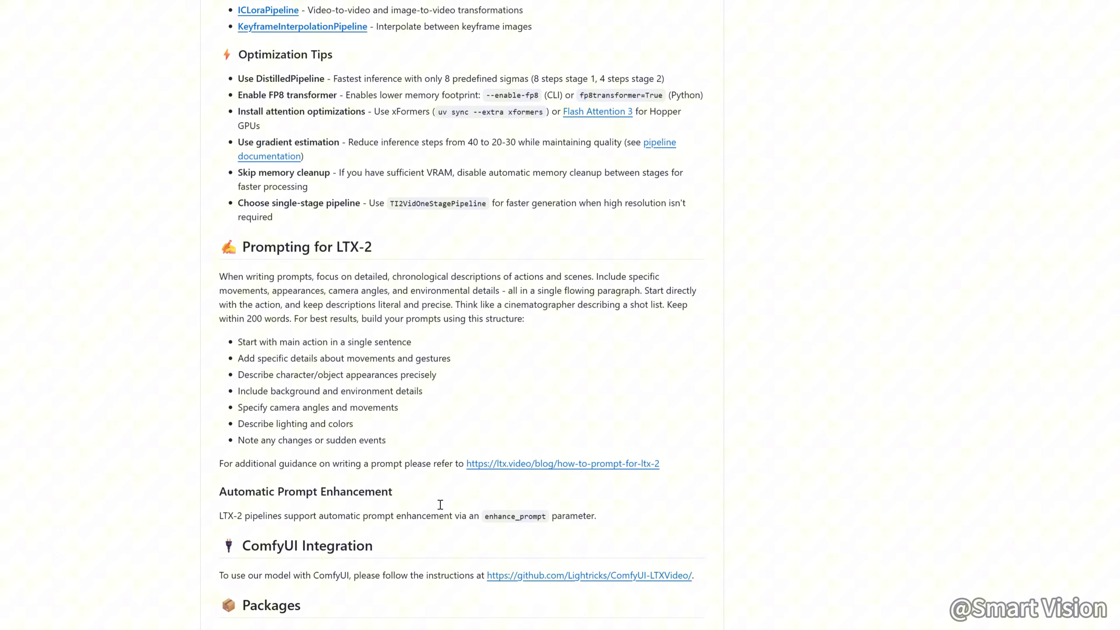
scroll(441, 508, up, 2)
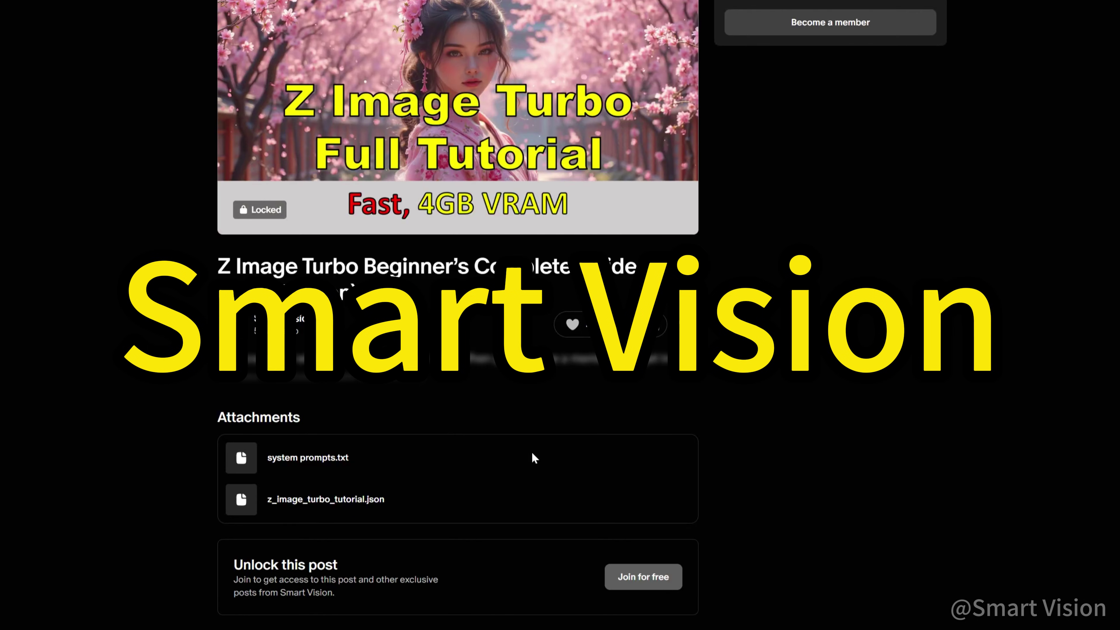
Join the creator's Patreon for free, confirm, and scroll the unlocked Z Image Turbo guide
click(623, 583)
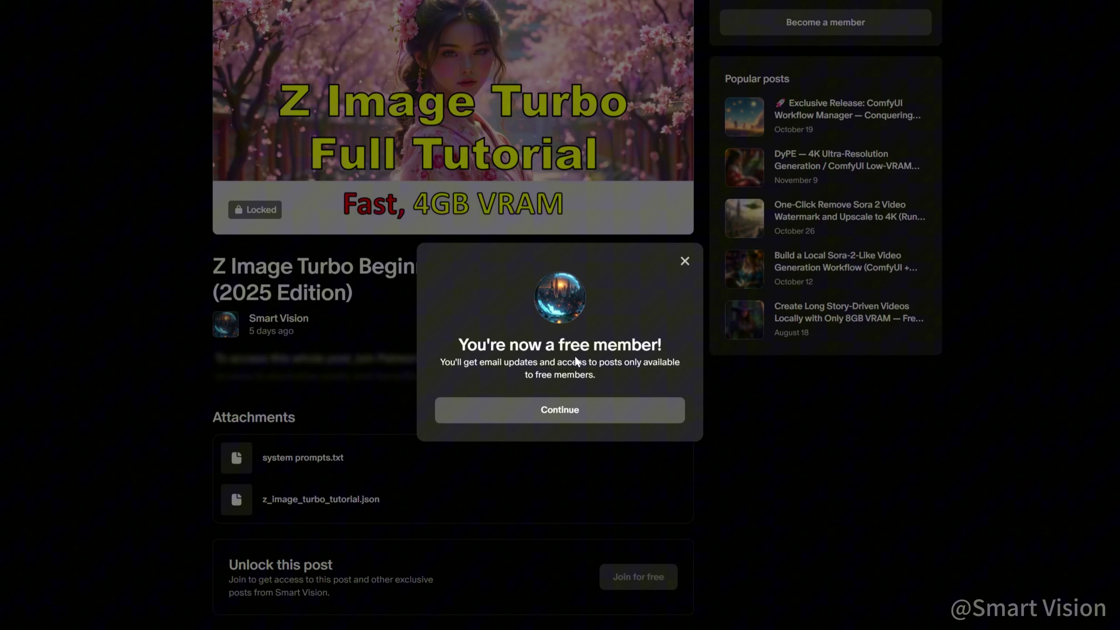
click(580, 411)
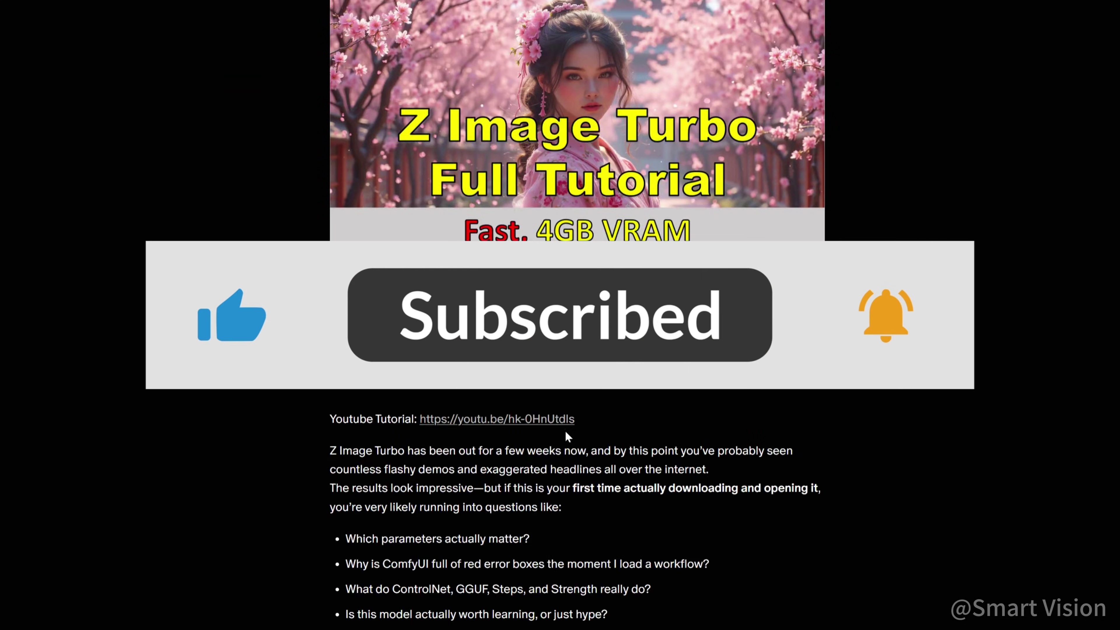
scroll(640, 425, down, 20)
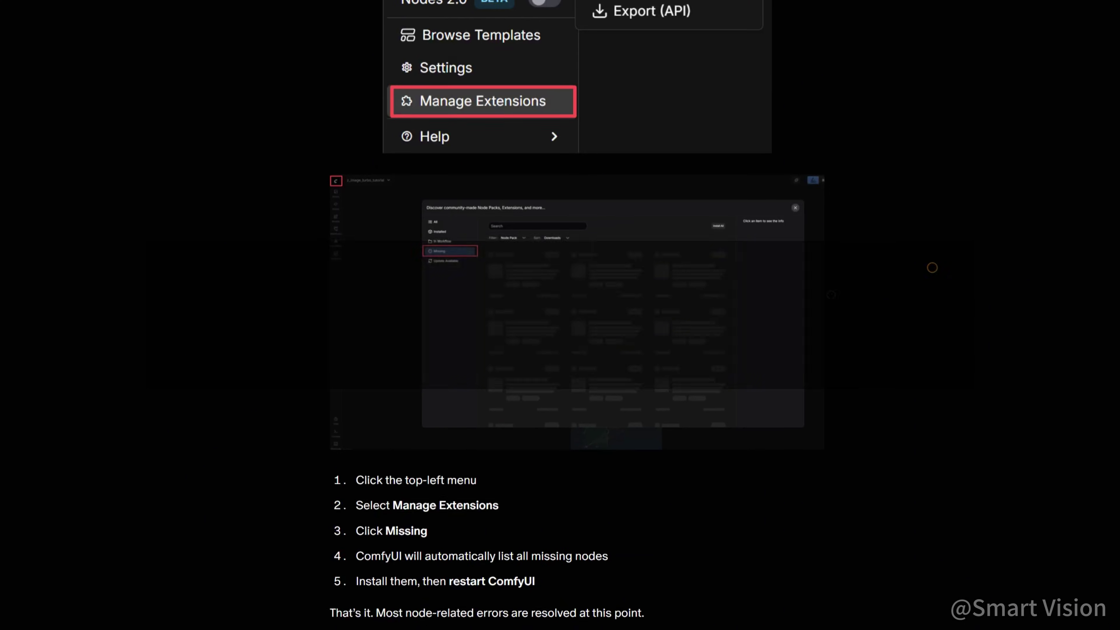
scroll(929, 265, down, 15)
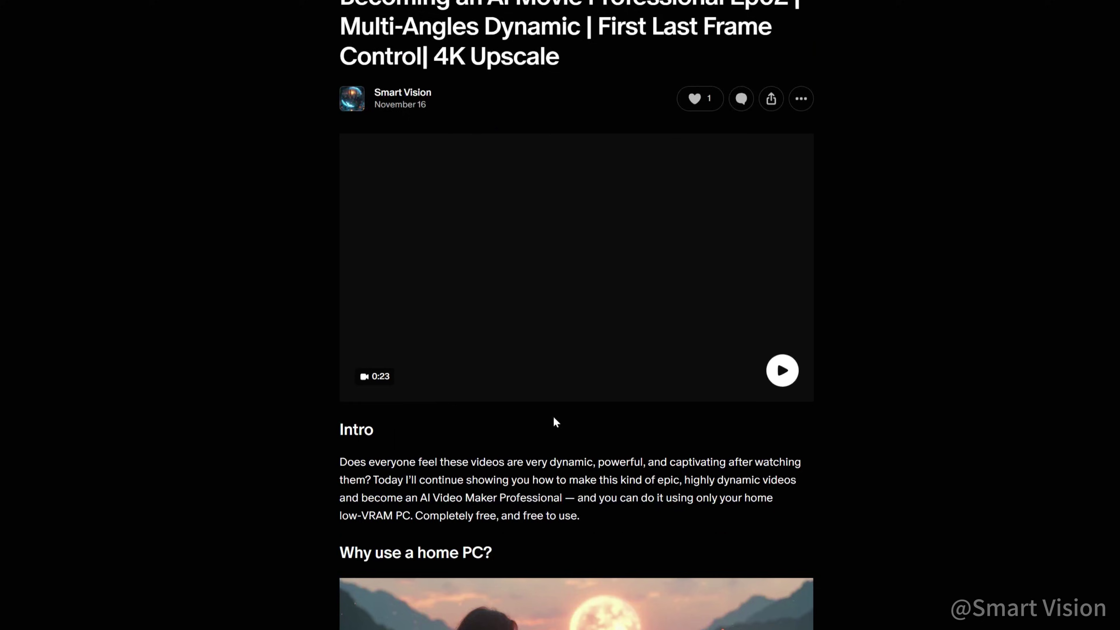
scroll(605, 405, down, 5)
scroll(608, 410, up, 20)
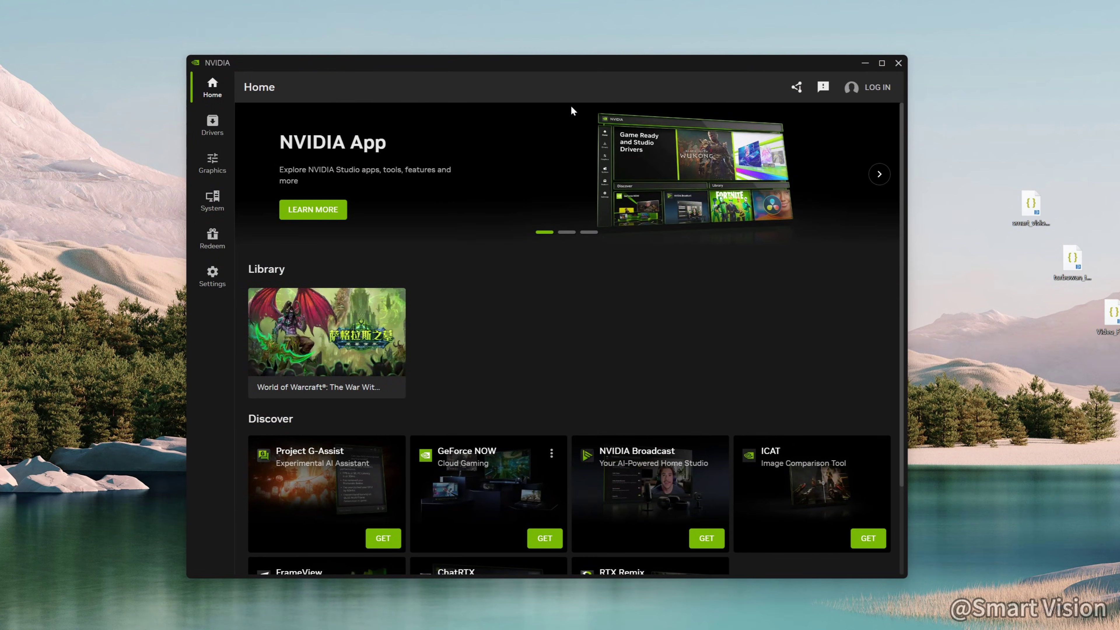
Show the NVIDIA App Drivers page and check the available driver types for Studio Driver 591.74
click(216, 128)
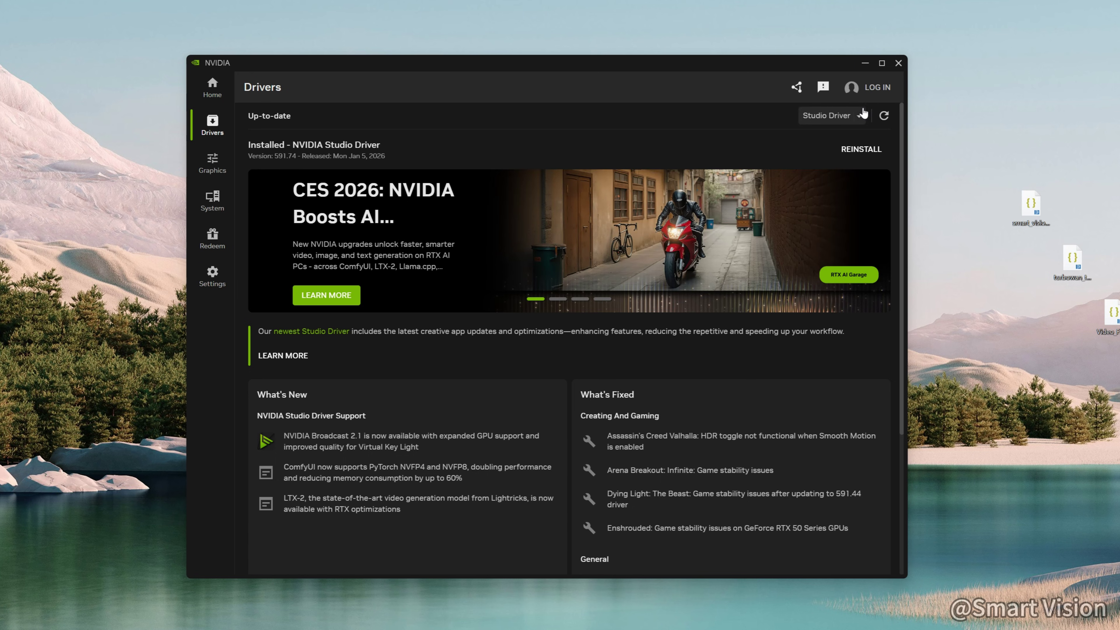
click(862, 115)
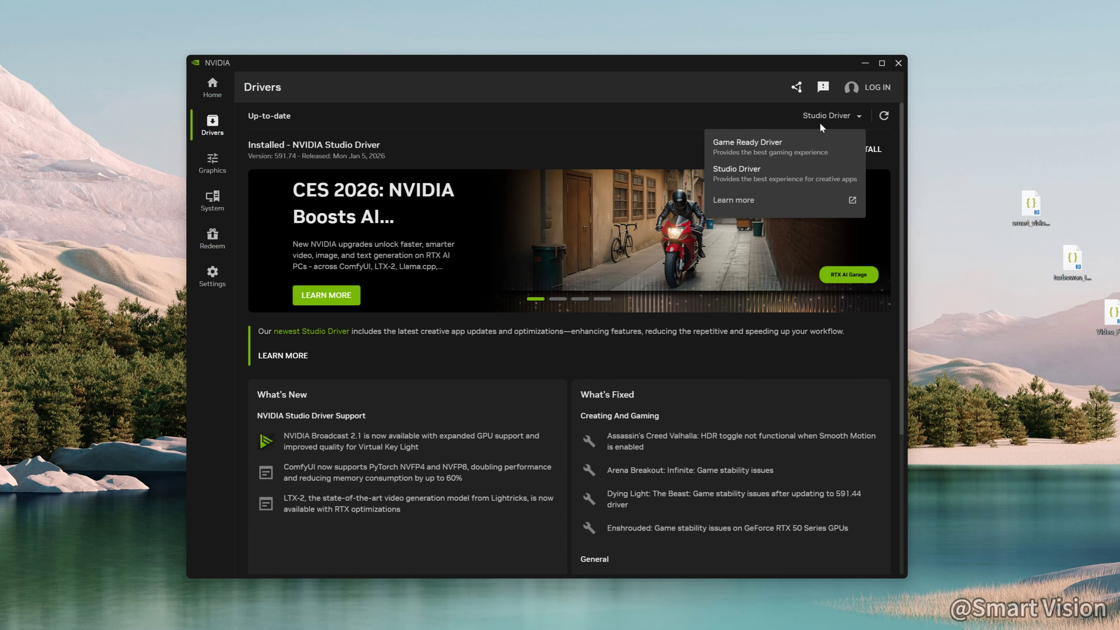
click(888, 165)
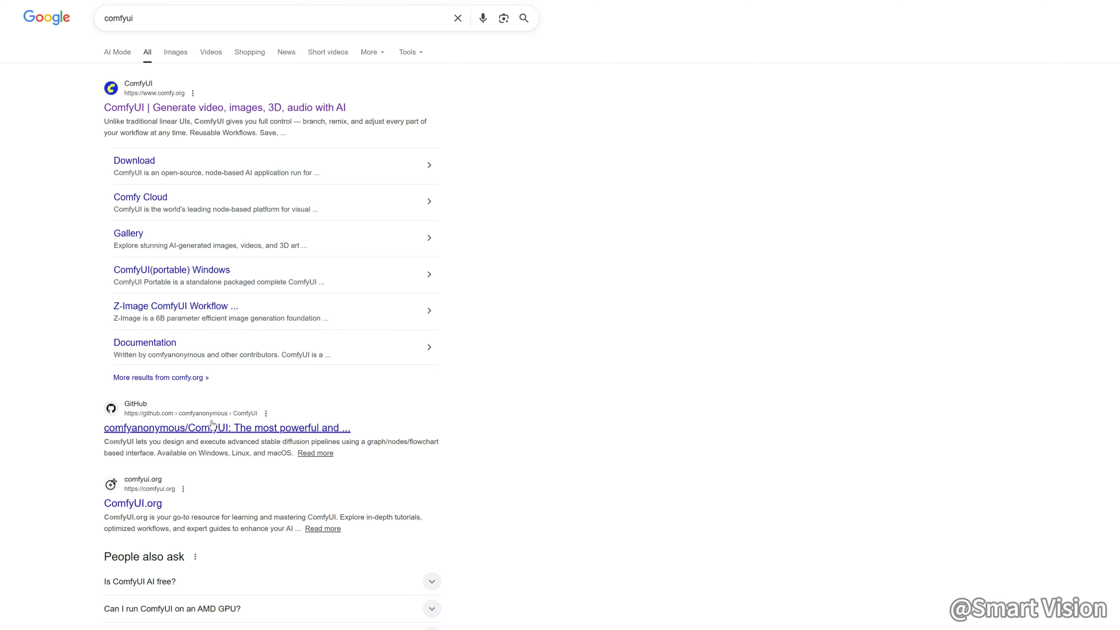
Open the comfyanonymous/ComfyUI repository and go to its Windows Portable Package section
click(230, 437)
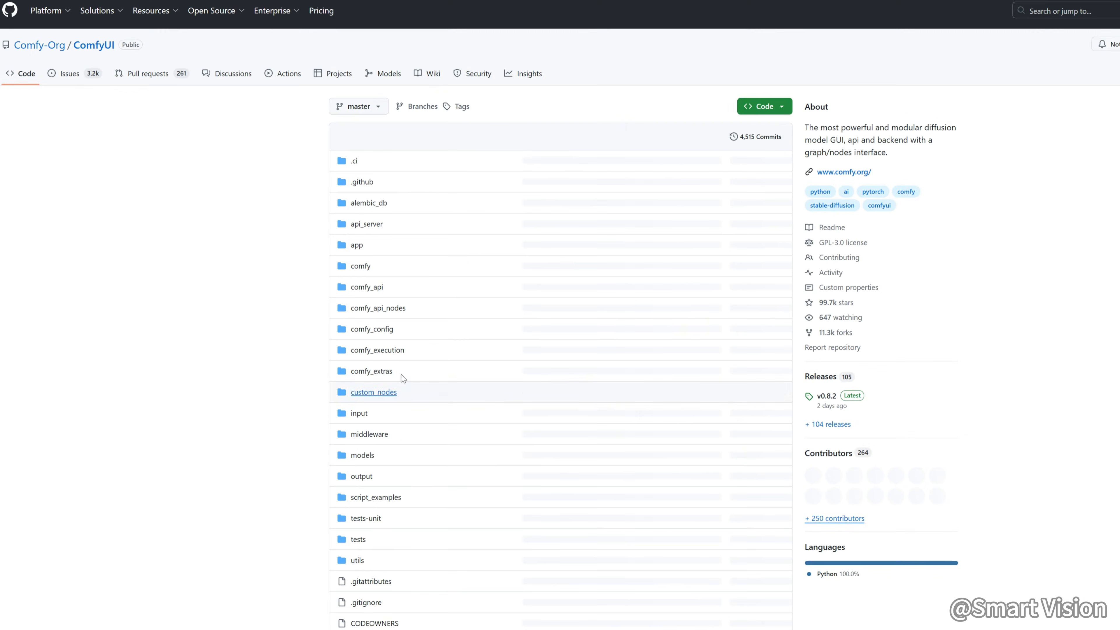
scroll(405, 375, down, 20)
scroll(405, 375, down, 8)
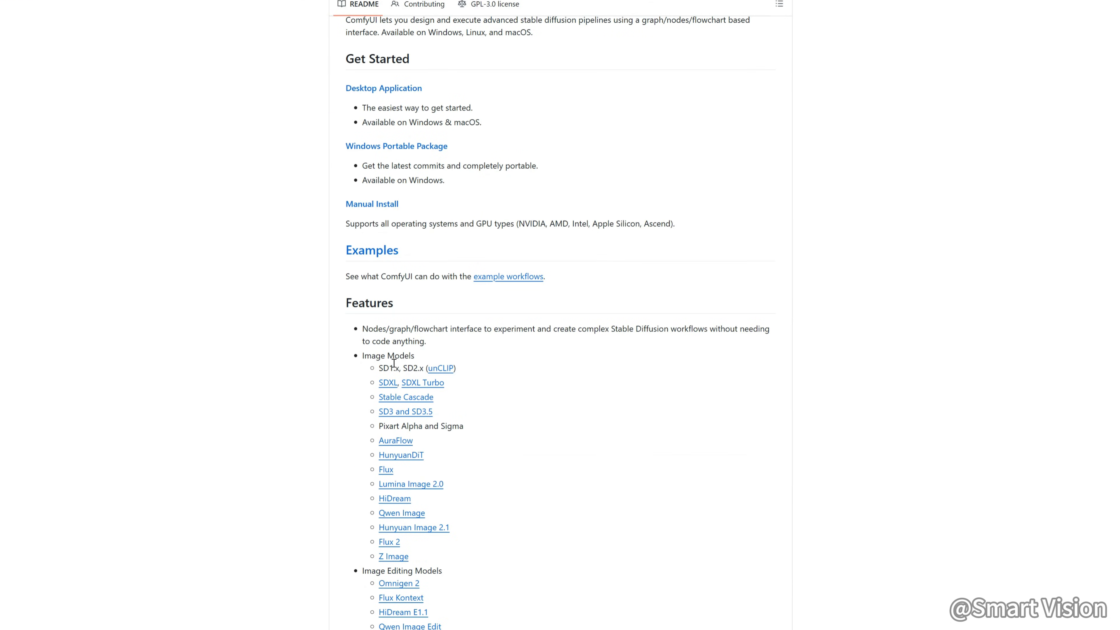
click(398, 146)
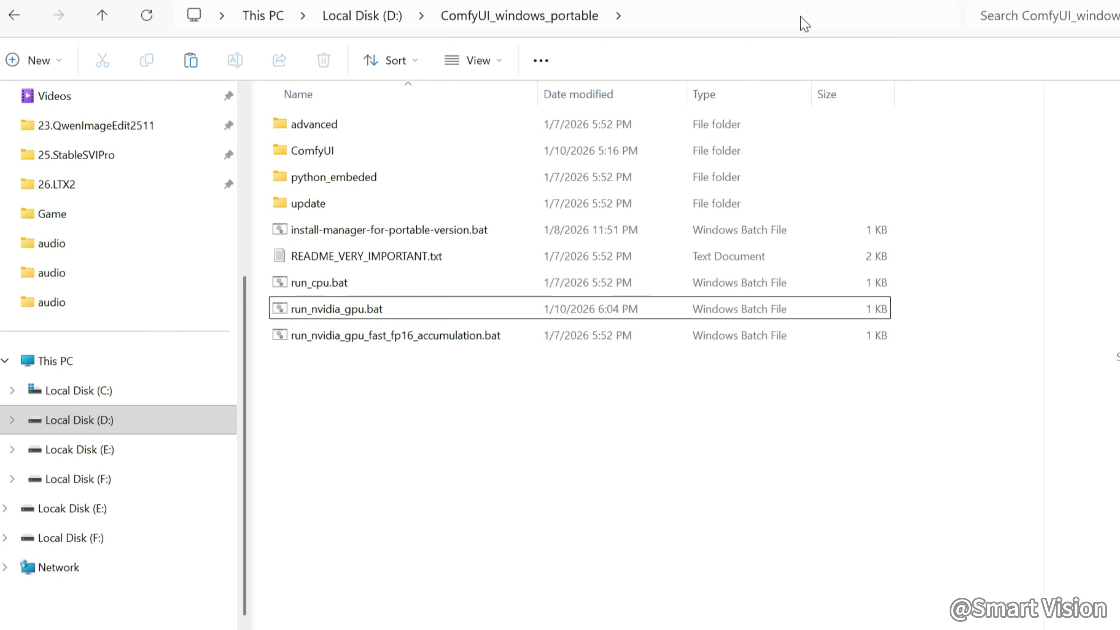
click(398, 316)
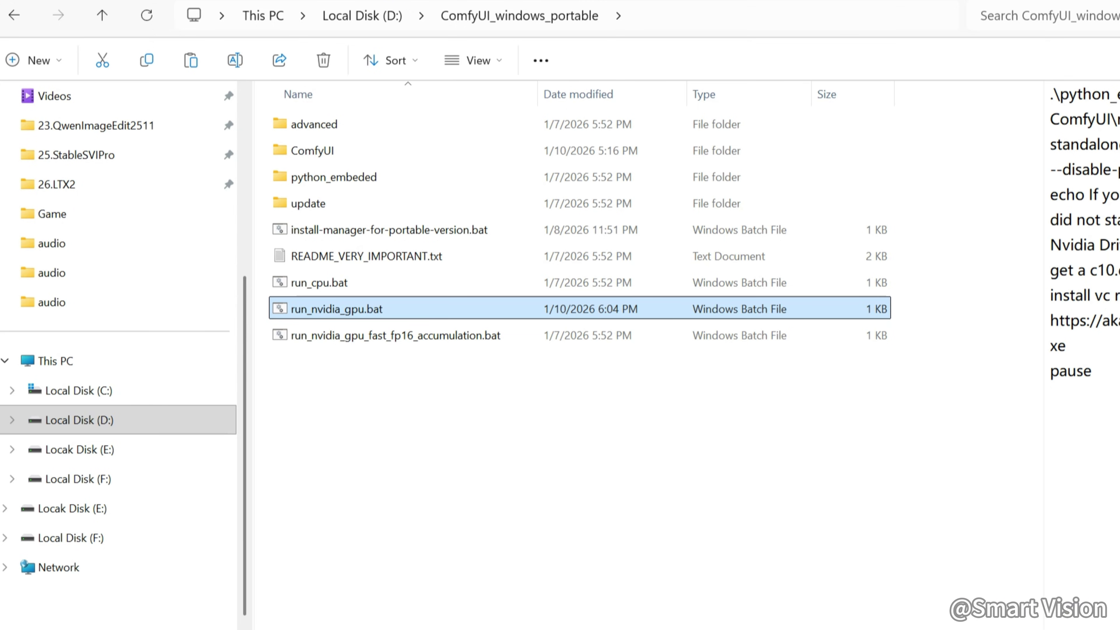
drag(657, 408, 662, 213)
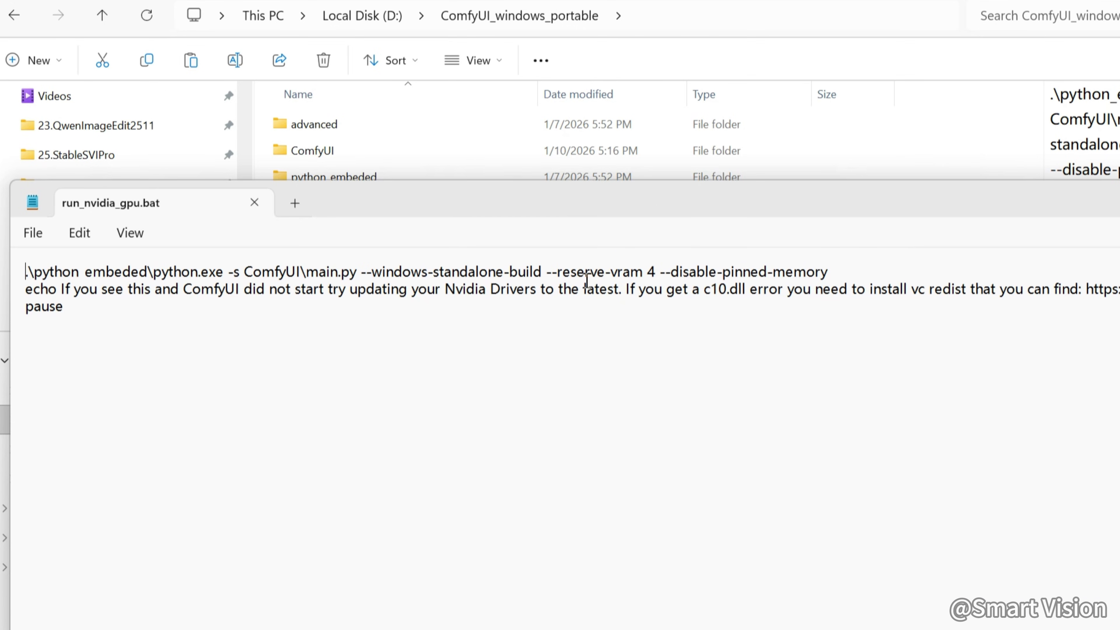
drag(656, 272, 547, 272)
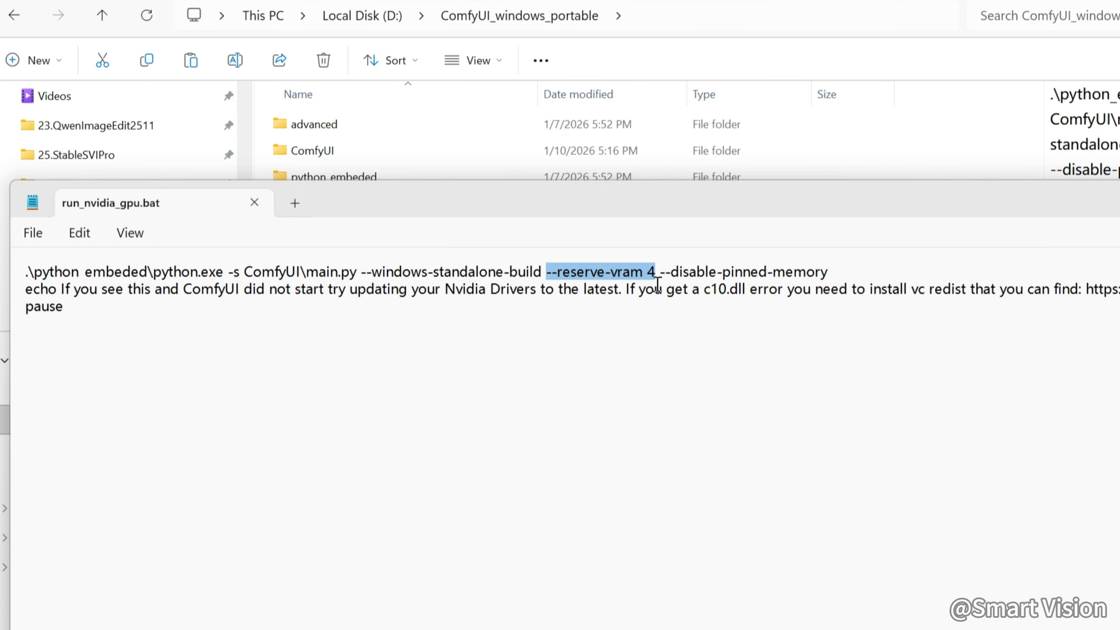
click(655, 272)
drag(654, 270, 650, 272)
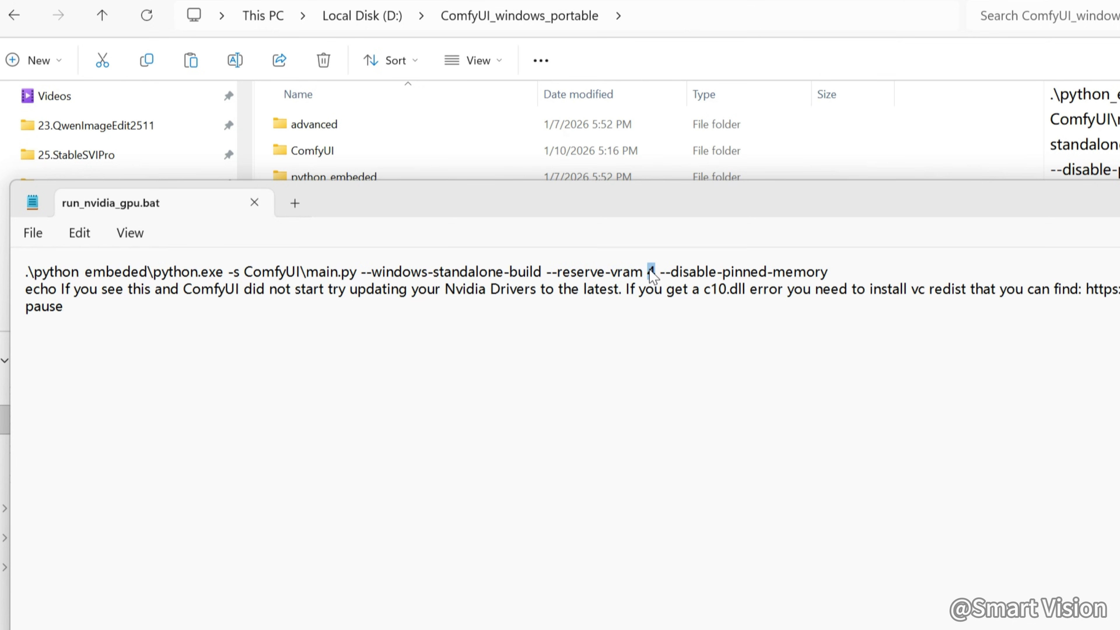
text(3)
key(BackSpace)
text(4)
drag(837, 272, 660, 272)
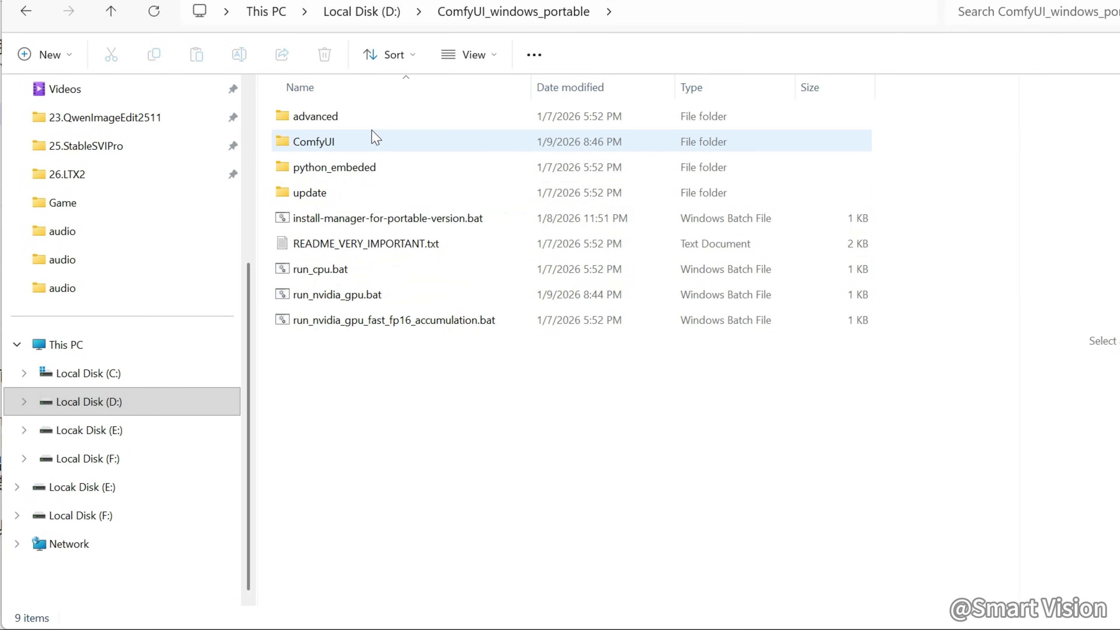
Open ComfyUI\comfy\ldm\lightricks\embeddings_connector.py in Notepad
double_click(374, 140)
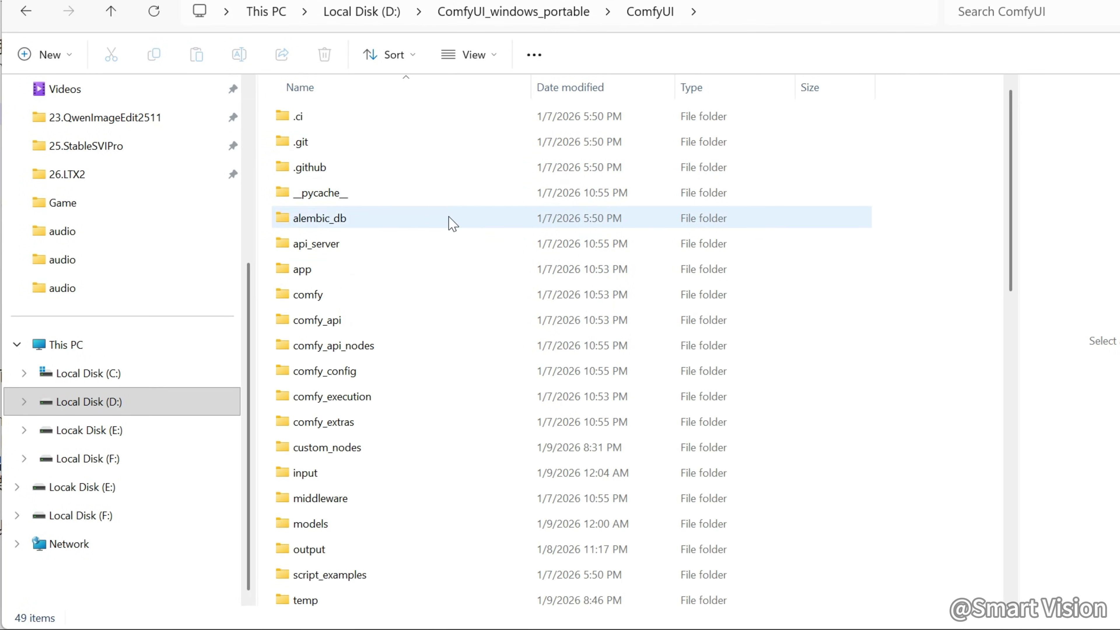
double_click(392, 295)
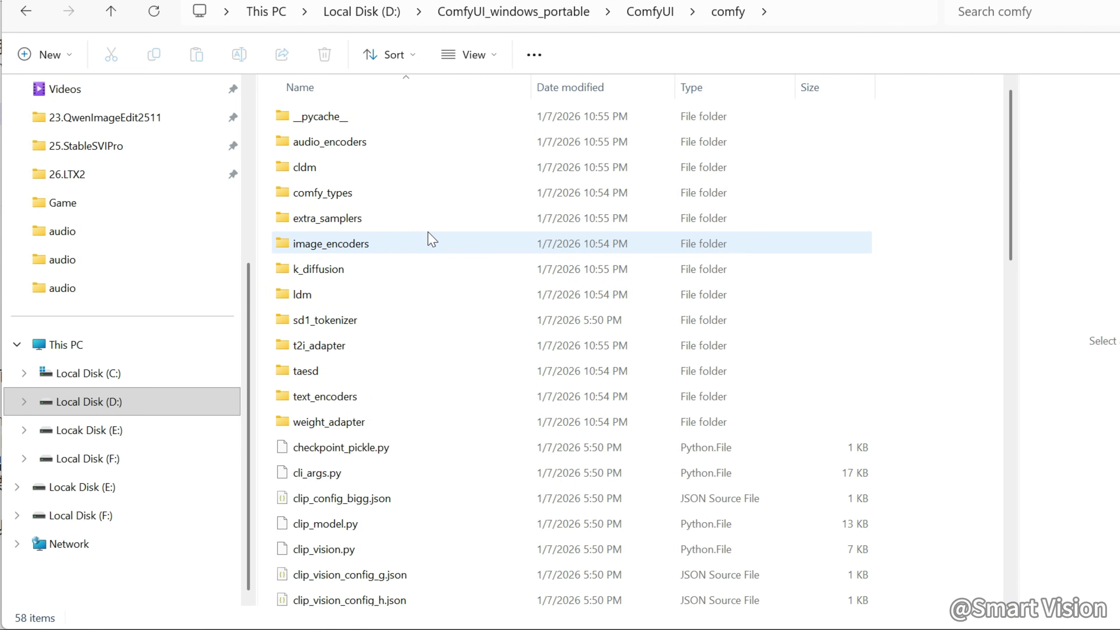
double_click(395, 295)
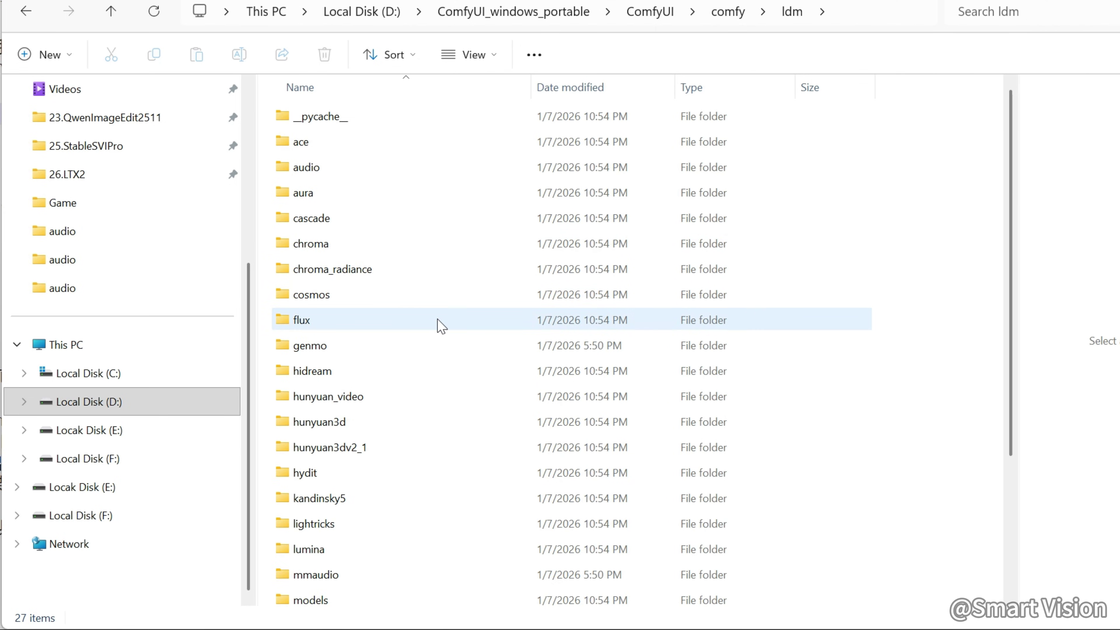
scroll(520, 333, down, 3)
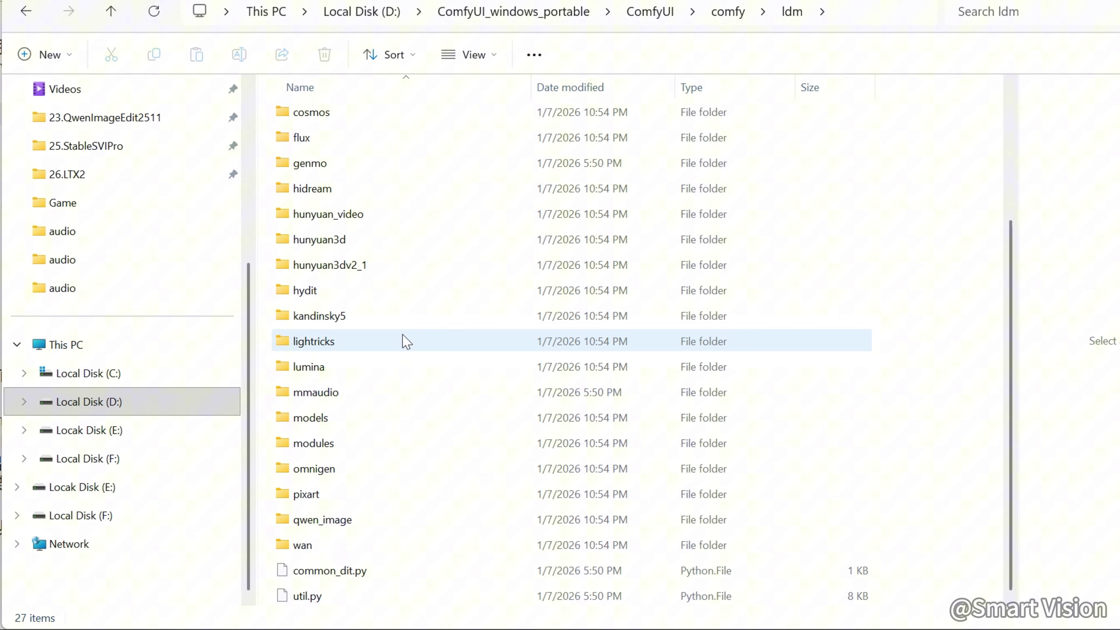
click(379, 343)
double_click(379, 349)
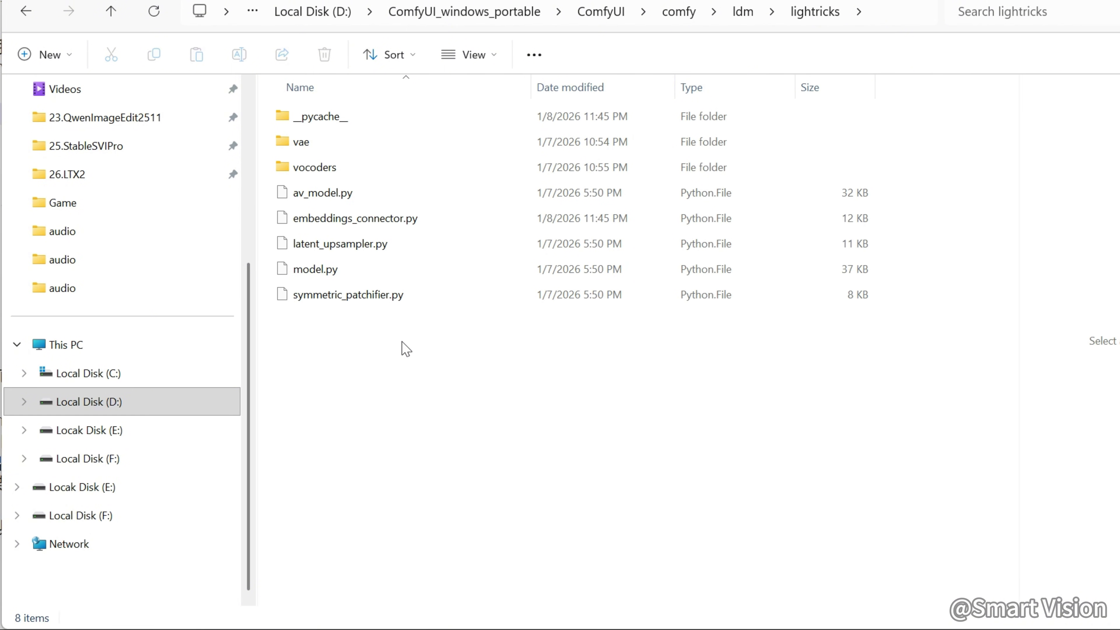
double_click(397, 221)
Inspect the commented and active hidden states torch.cat lines in embeddings_connector.py
scroll(670, 320, down, 20)
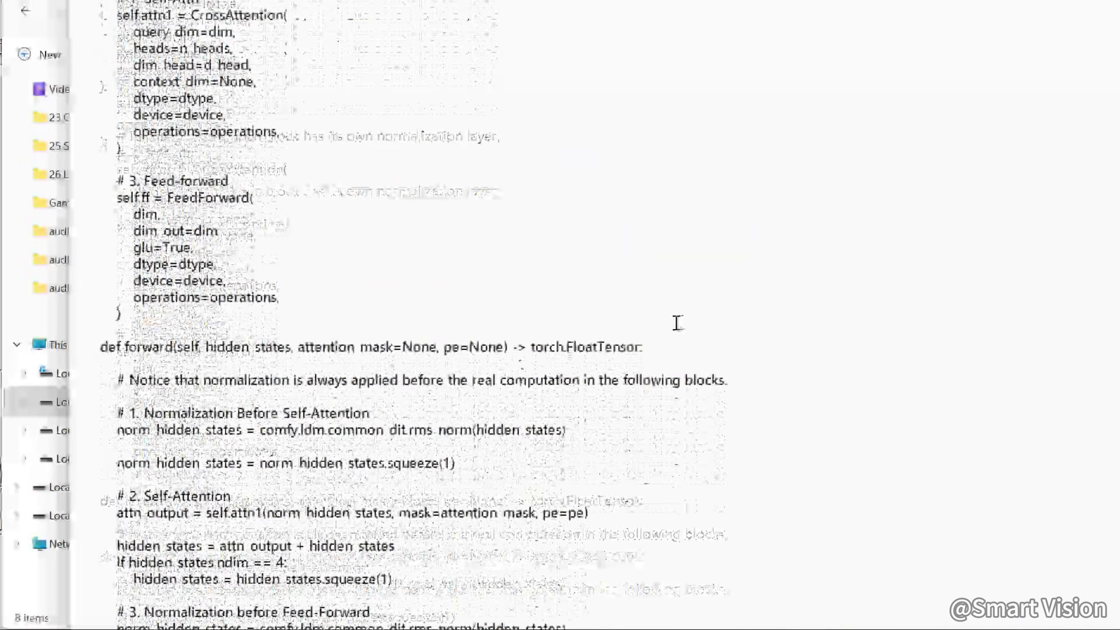
scroll(527, 340, down, 20)
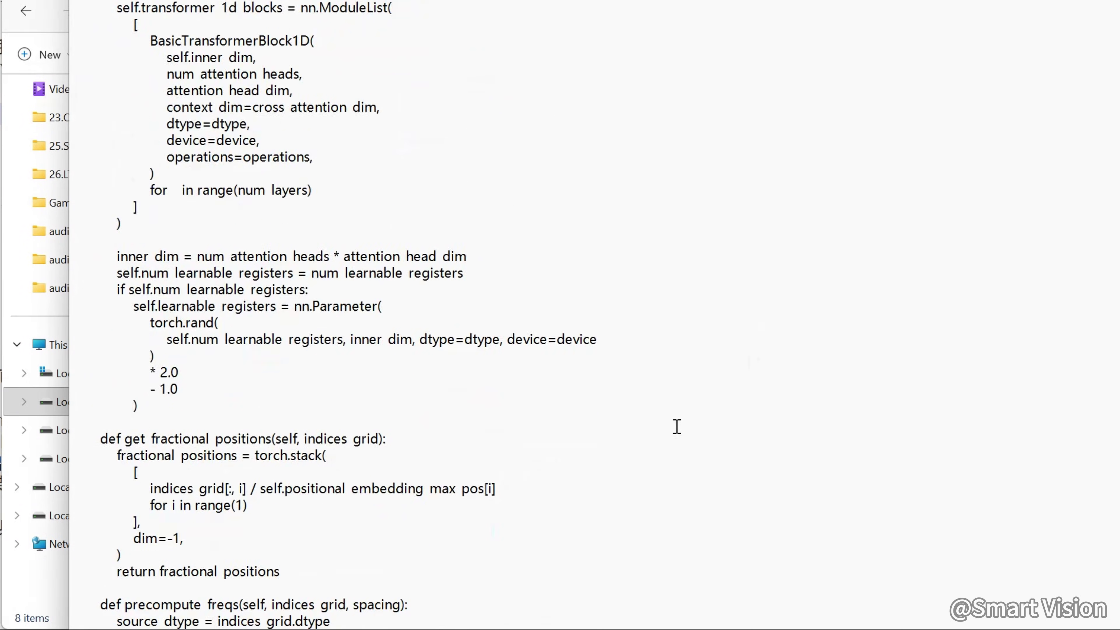
scroll(666, 415, down, 20)
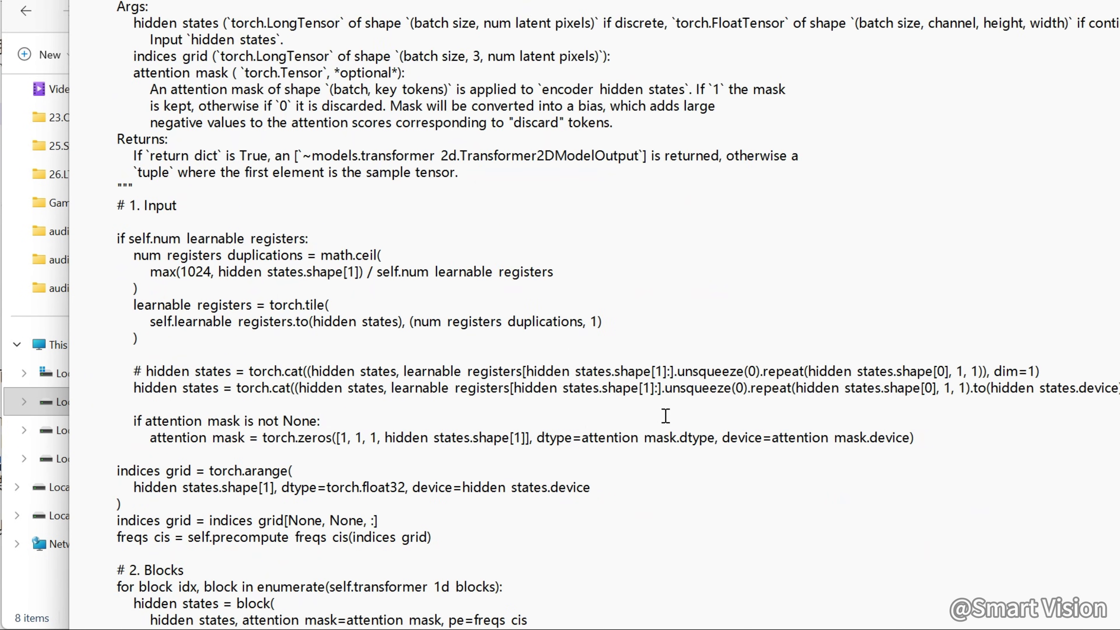
drag(146, 420, 172, 390)
click(135, 421)
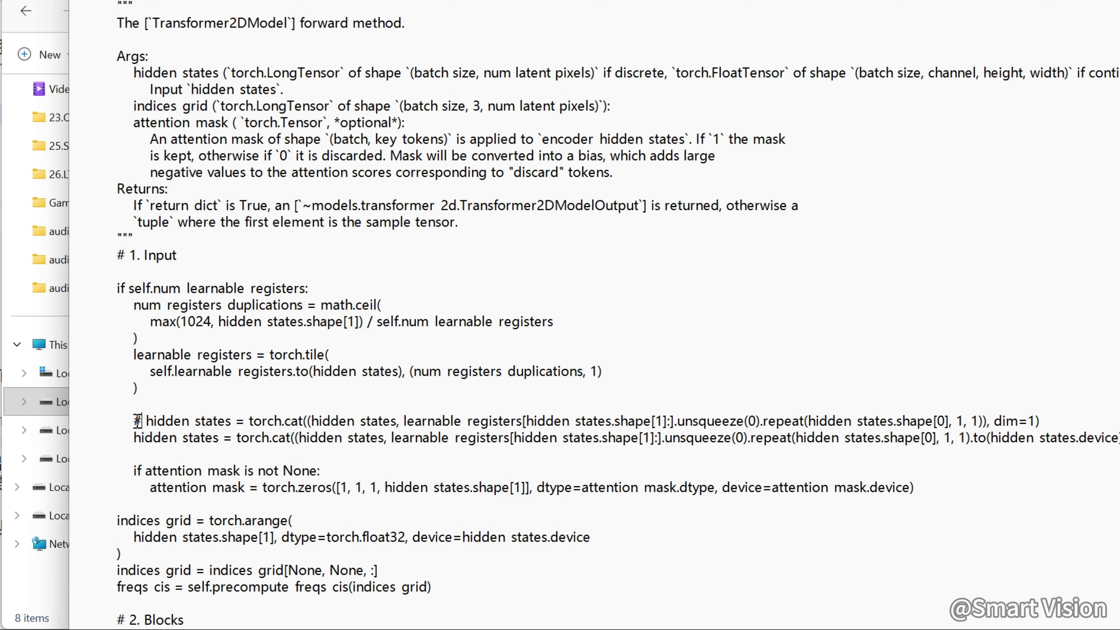
drag(133, 438, 85, 453)
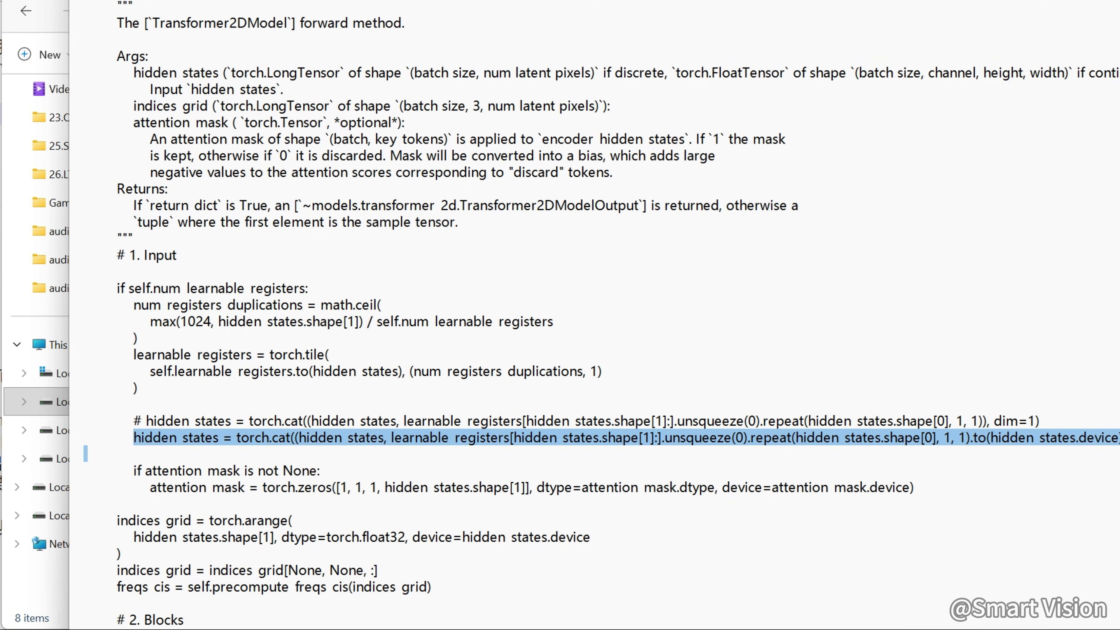
click(86, 453)
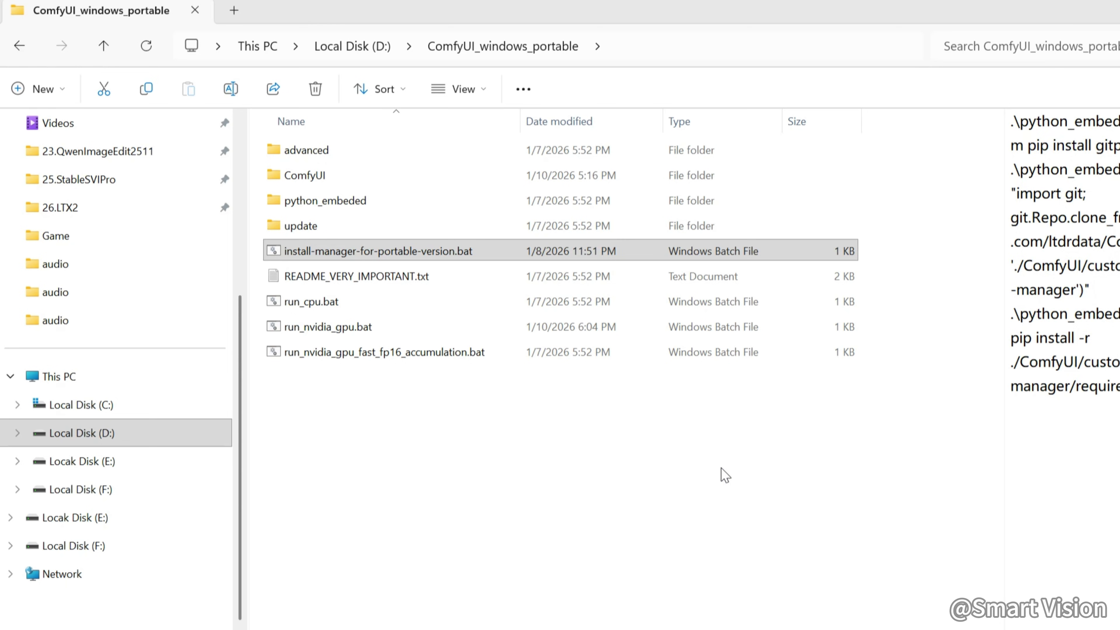
Preview install-manager-for-portable-version.bat and then run_nvidia_gpu.bat in the Preview pane
click(522, 505)
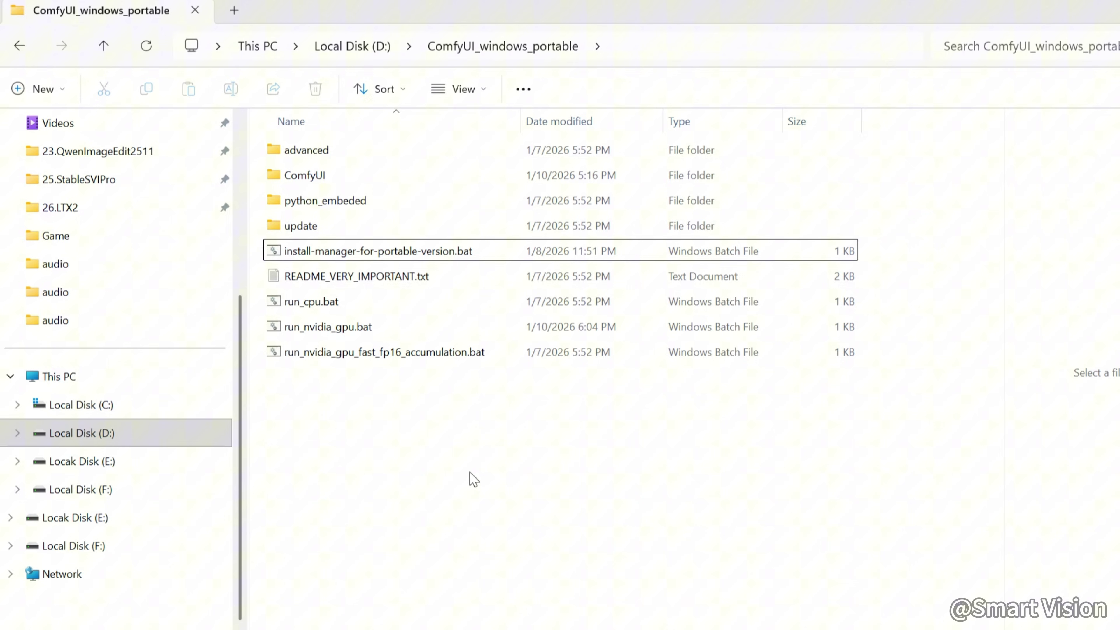
click(464, 251)
click(464, 246)
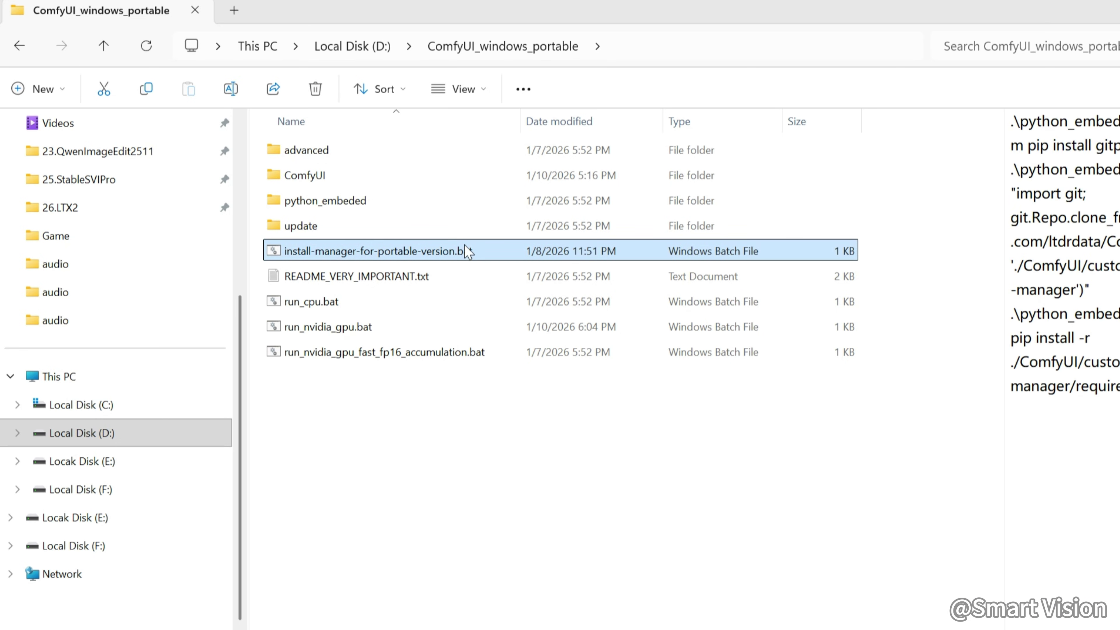
click(432, 327)
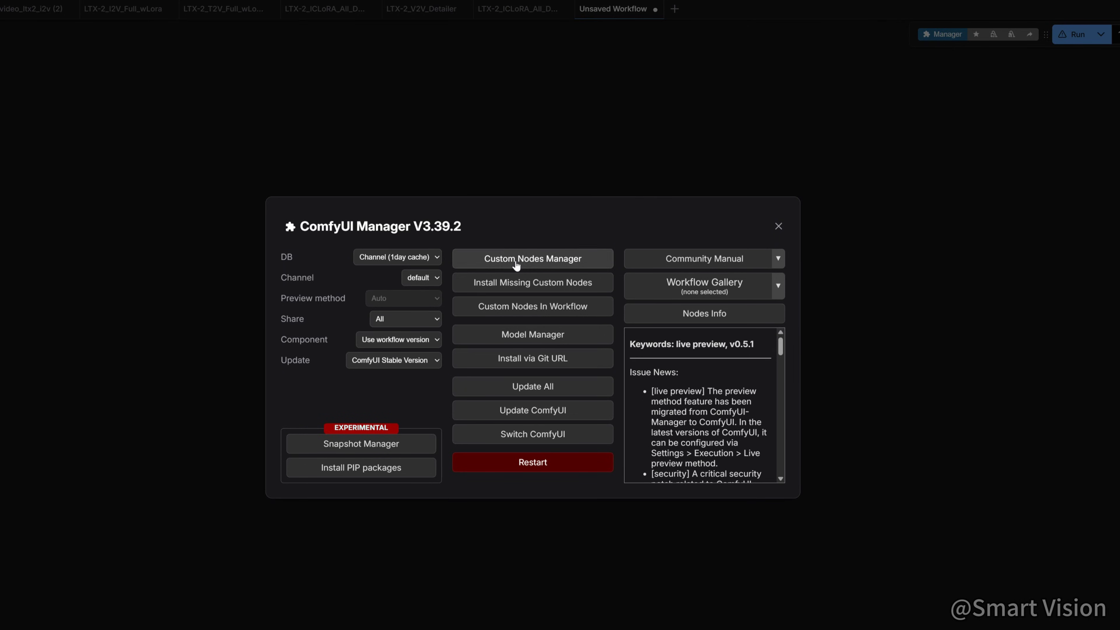
Search the Custom Nodes Manager for 'LTX' to find the ComfyUI-LTXVideo pack
click(519, 259)
click(150, 82)
text(LTX)
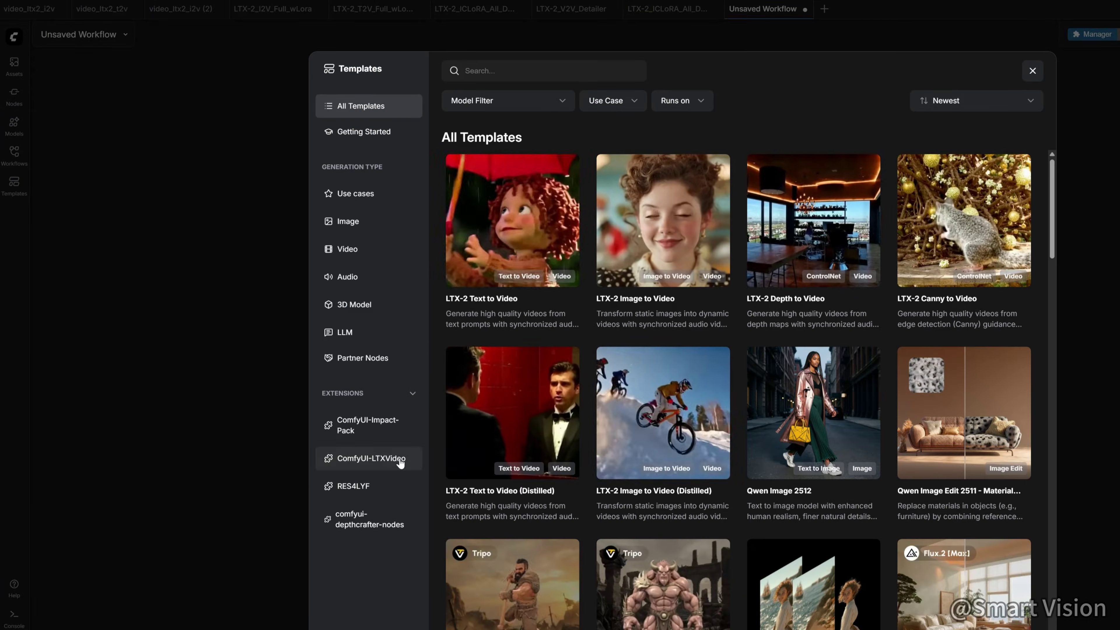
Filter the Templates browser to the ComfyUI-LTXVideo extension's templates
click(391, 459)
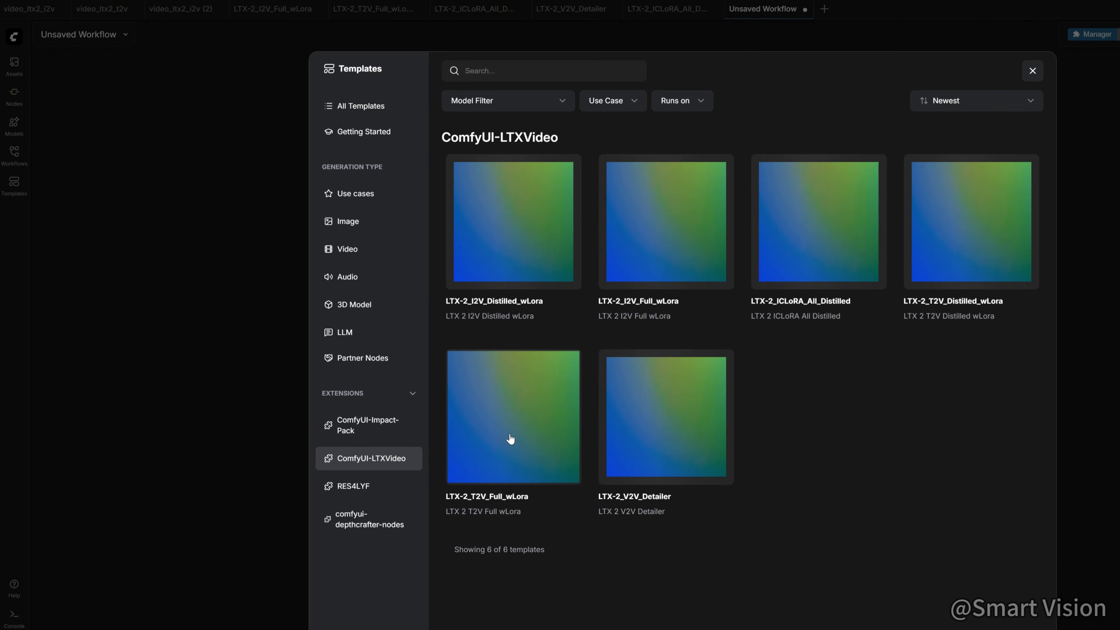
Load the LTX-2_T2V_Full_wLora template and frame its Model Links note on the canvas
click(532, 430)
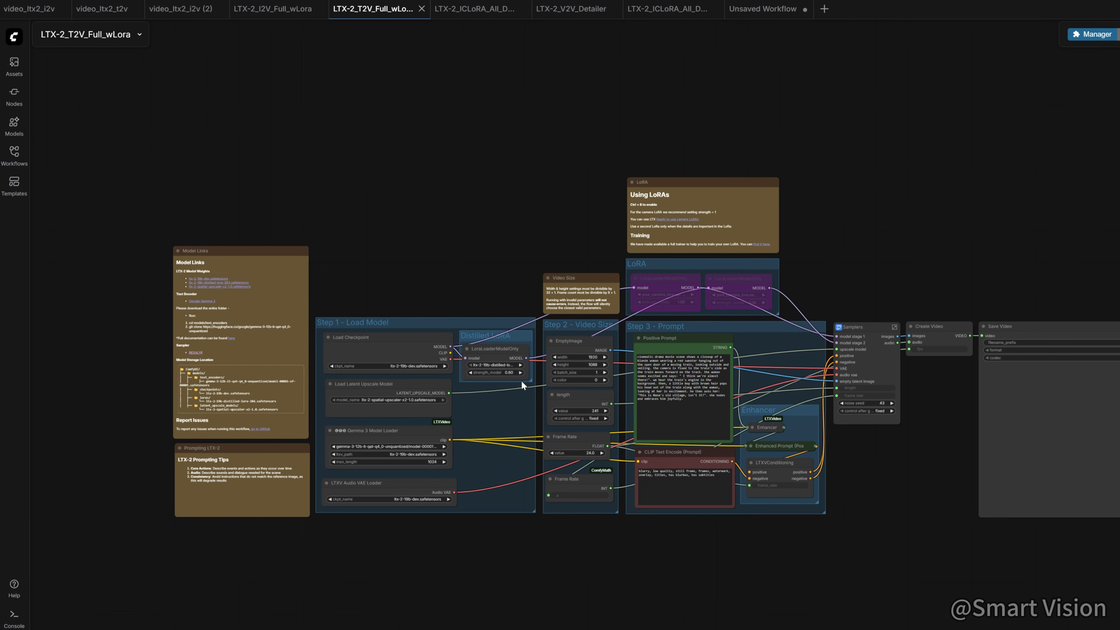
scroll(472, 456, up, 3)
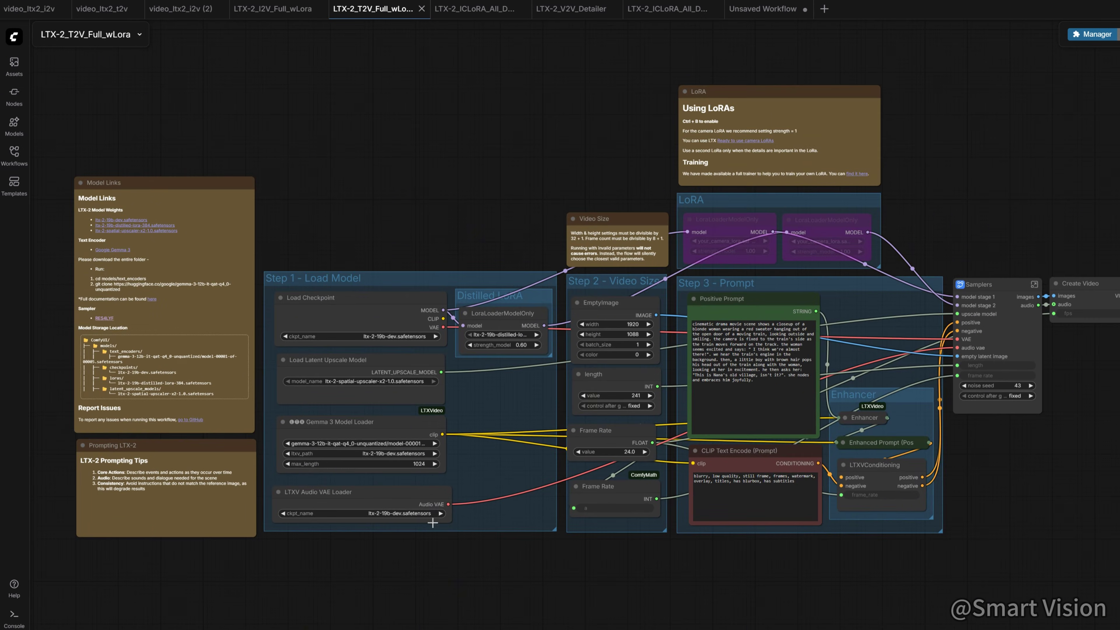
drag(276, 367, 527, 351)
scroll(500, 284, up, 6)
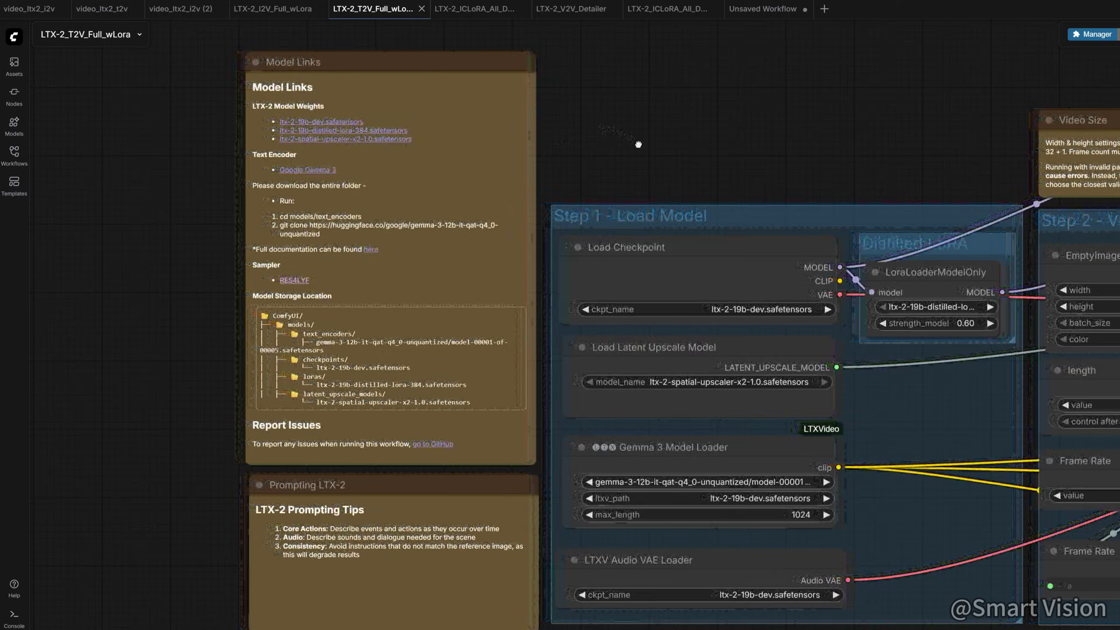
scroll(697, 199, up, 2)
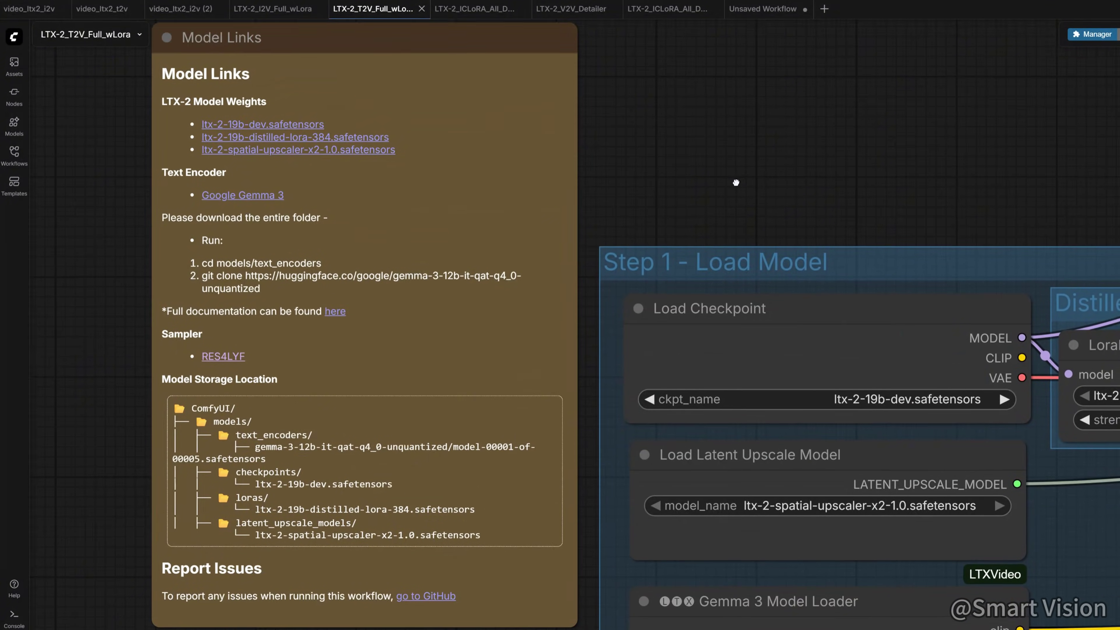
drag(772, 215, 828, 280)
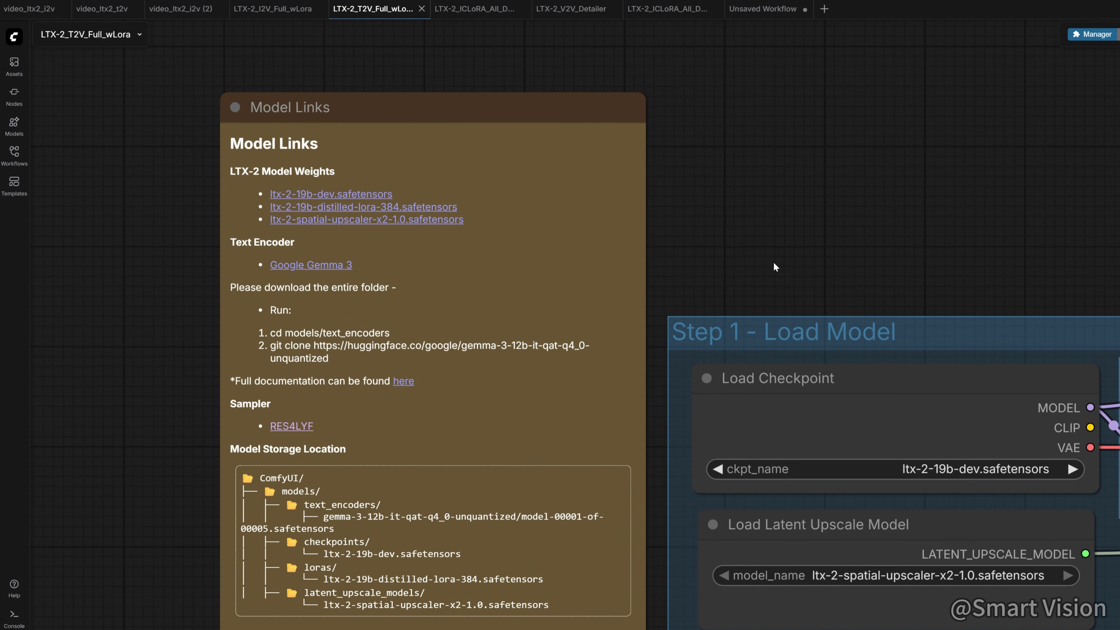
drag(717, 262, 766, 243)
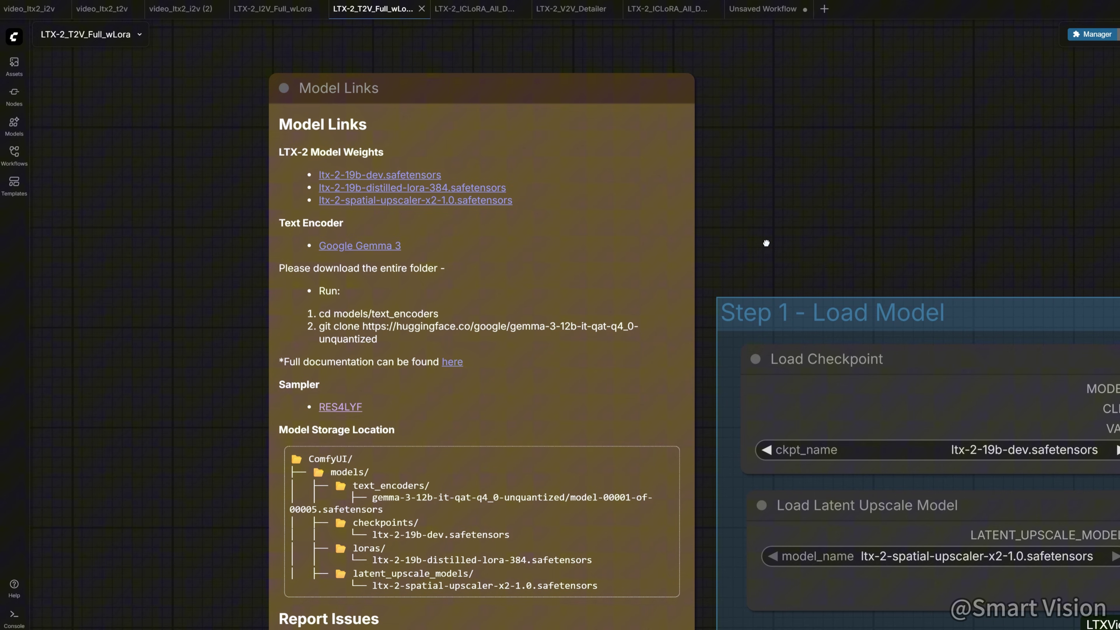
scroll(804, 262, up, 3)
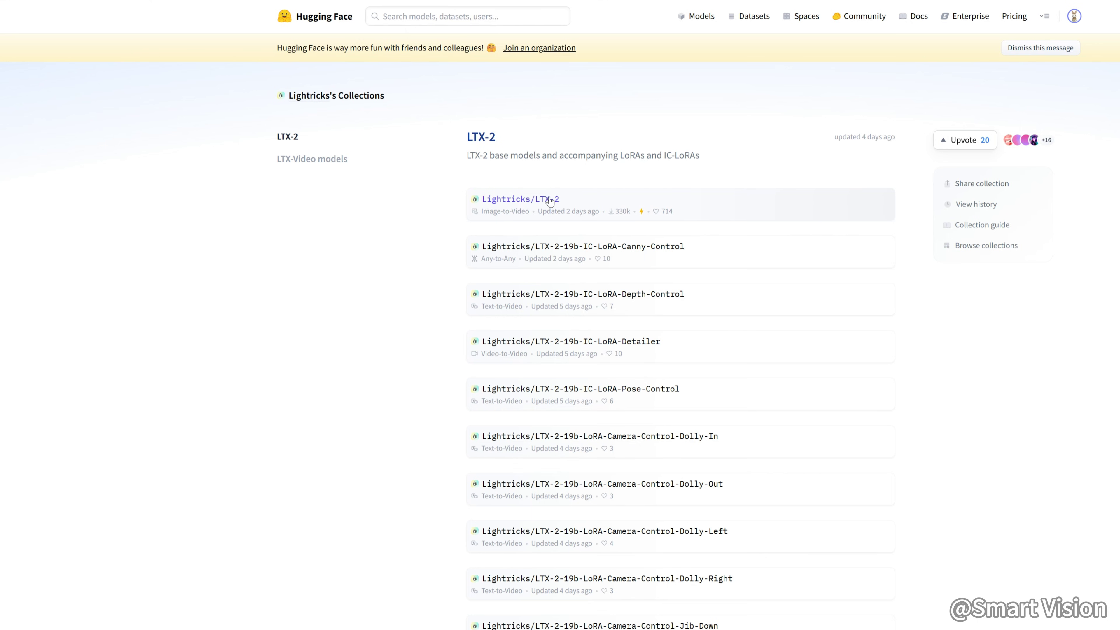
Open the LTX-2 Hugging Face link and review the Model Checkpoints, including ltx-2-19b-dev-fp4
click(551, 201)
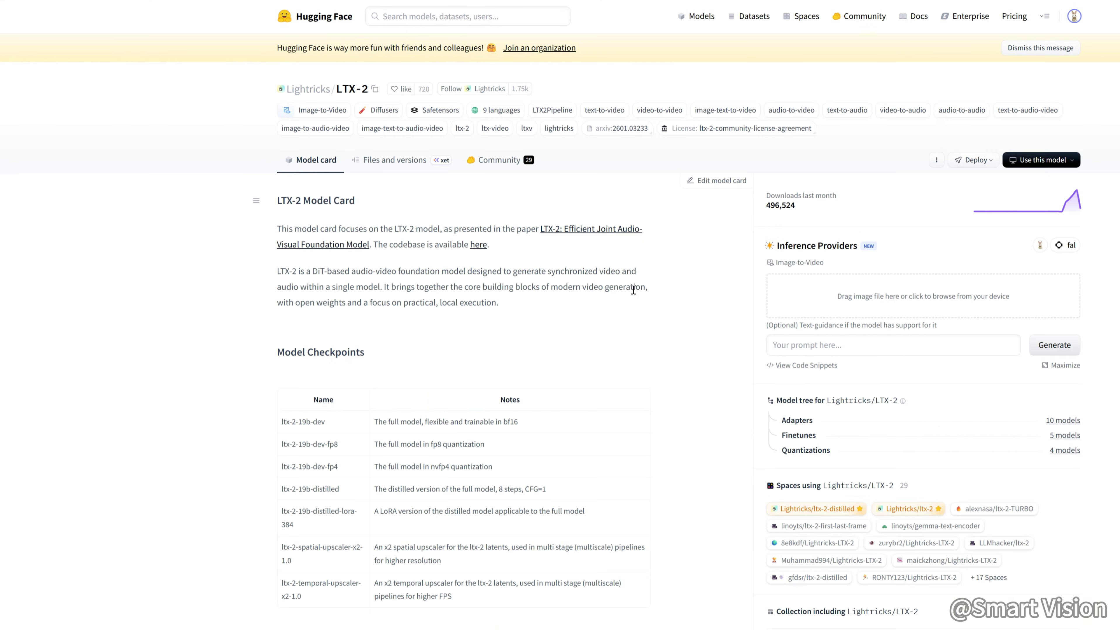
scroll(492, 300, down, 8)
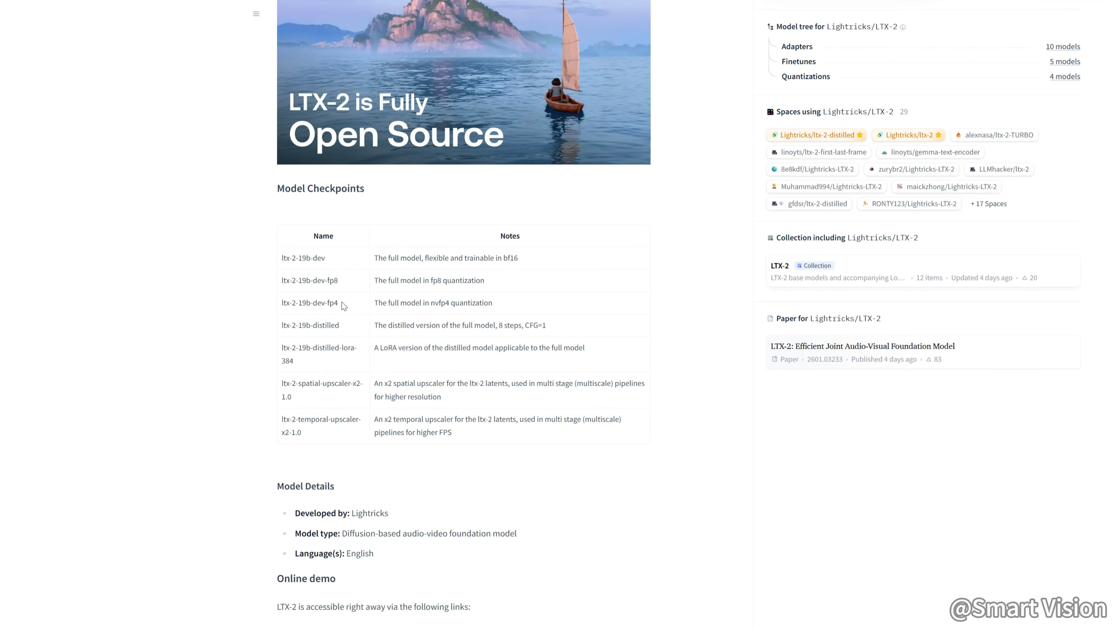
drag(344, 306, 277, 304)
click(505, 338)
scroll(505, 335, up, 8)
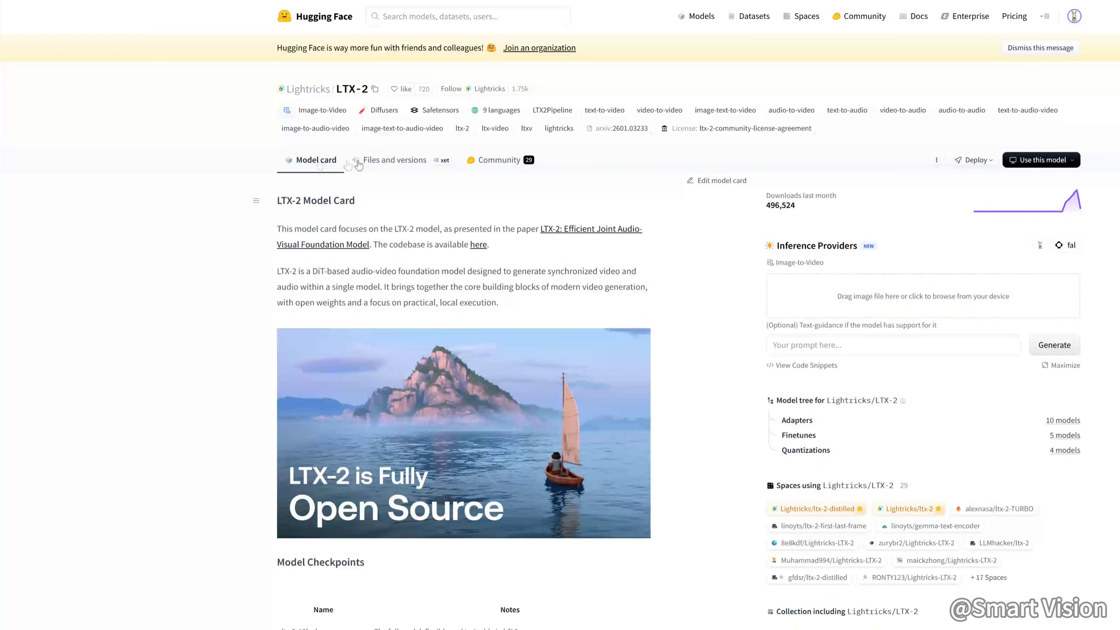
Locate ltx-2-19b-dev-fp4.safetensors in the repository's Files and versions list
click(358, 165)
scroll(454, 351, down, 2)
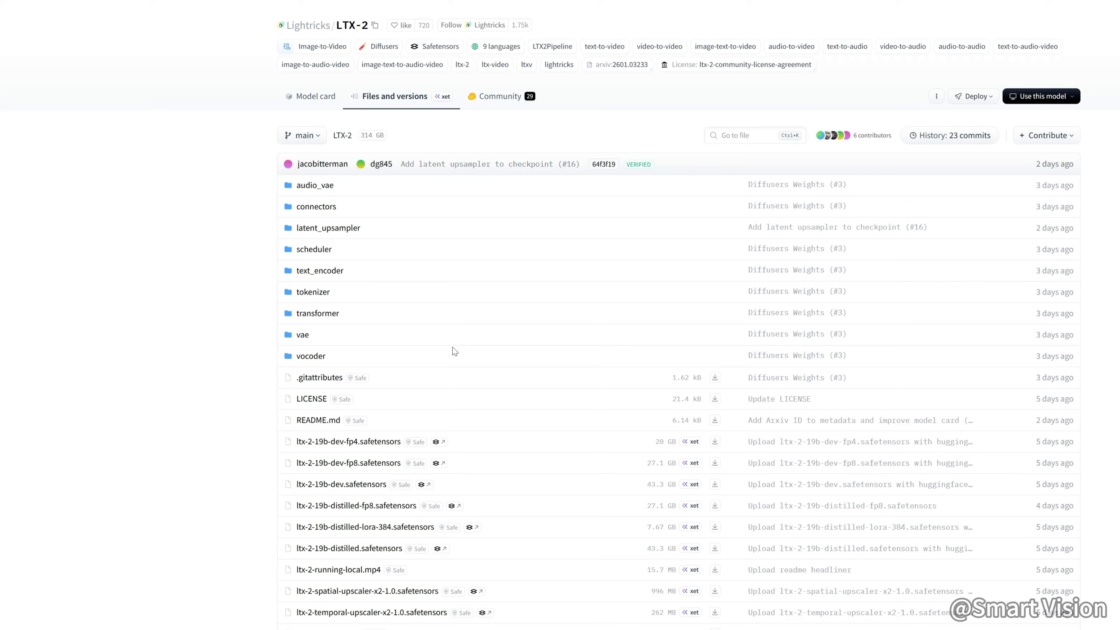
drag(466, 443, 295, 441)
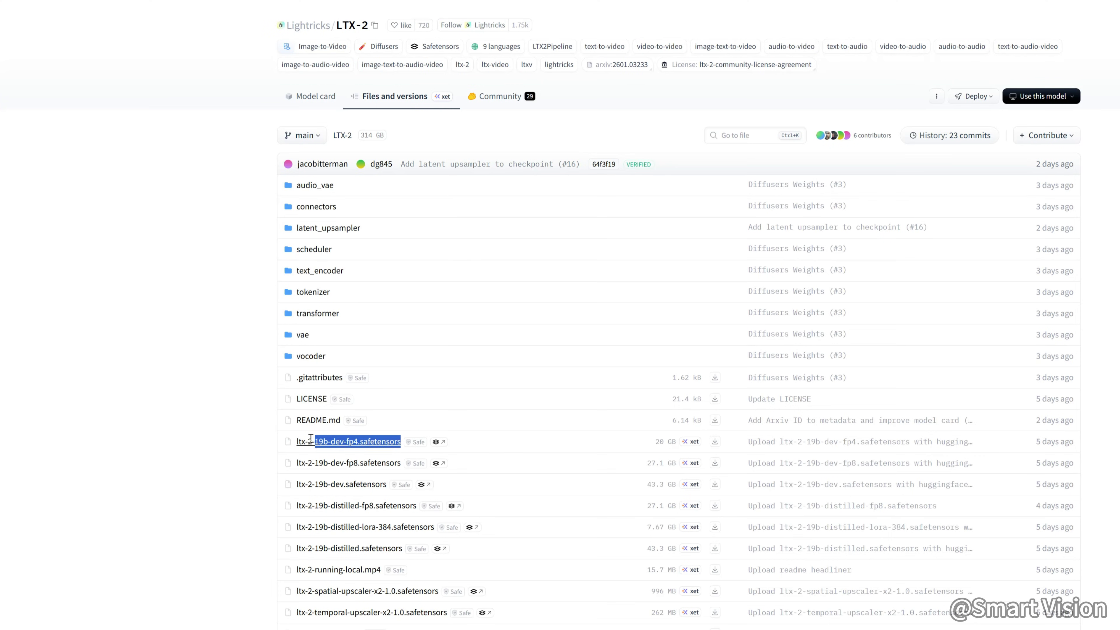
click(546, 443)
drag(469, 443, 298, 440)
click(498, 451)
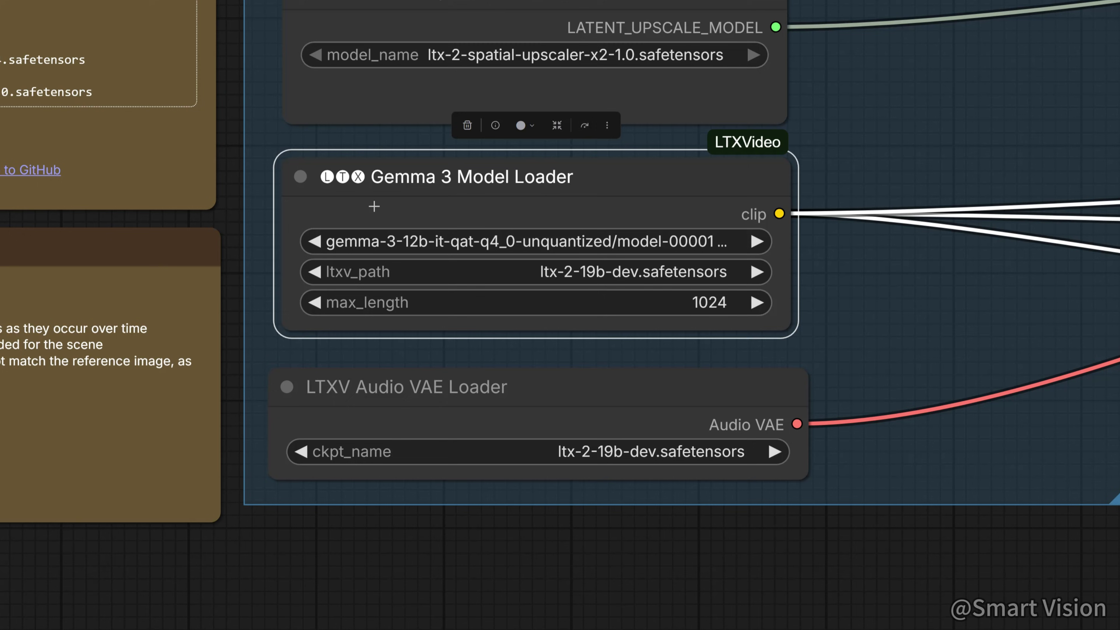
click(922, 352)
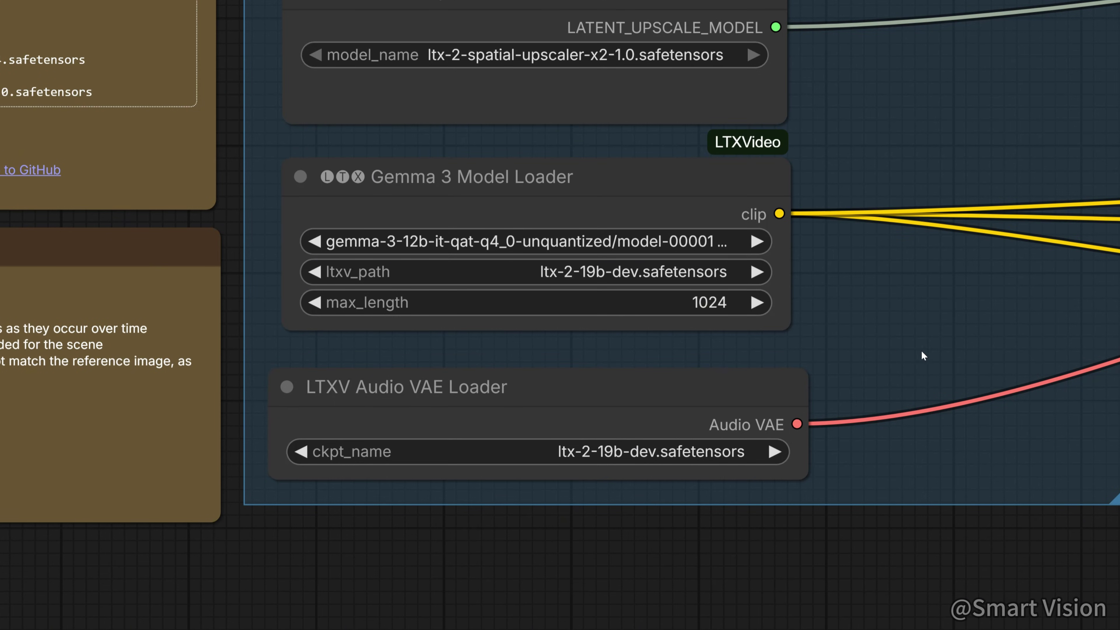
click(698, 207)
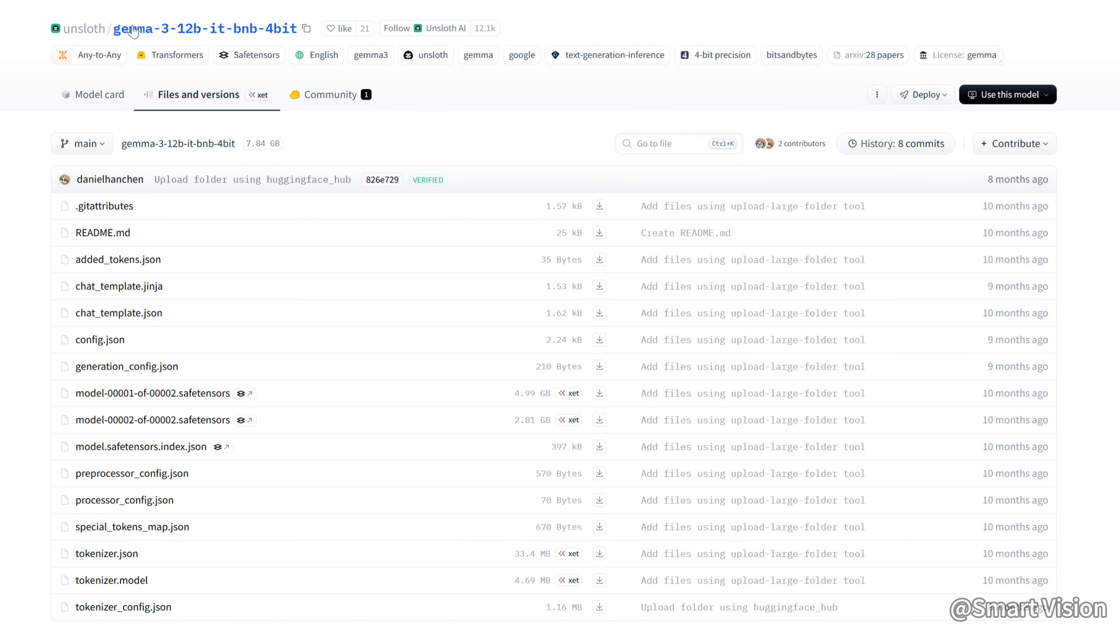
Copy the unsloth/gemma-3-12b-it-bnb-4bit repository name, noting the 2.81 GB second shard
drag(44, 20, 304, 14)
click(306, 28)
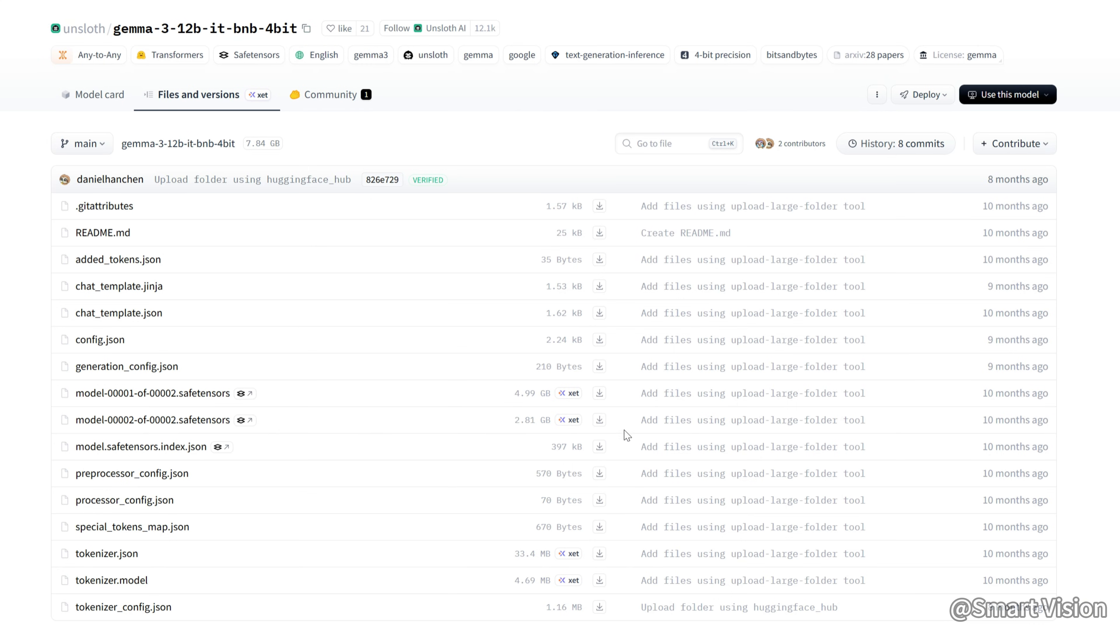
drag(587, 419, 493, 425)
drag(289, 143, 128, 144)
click(367, 150)
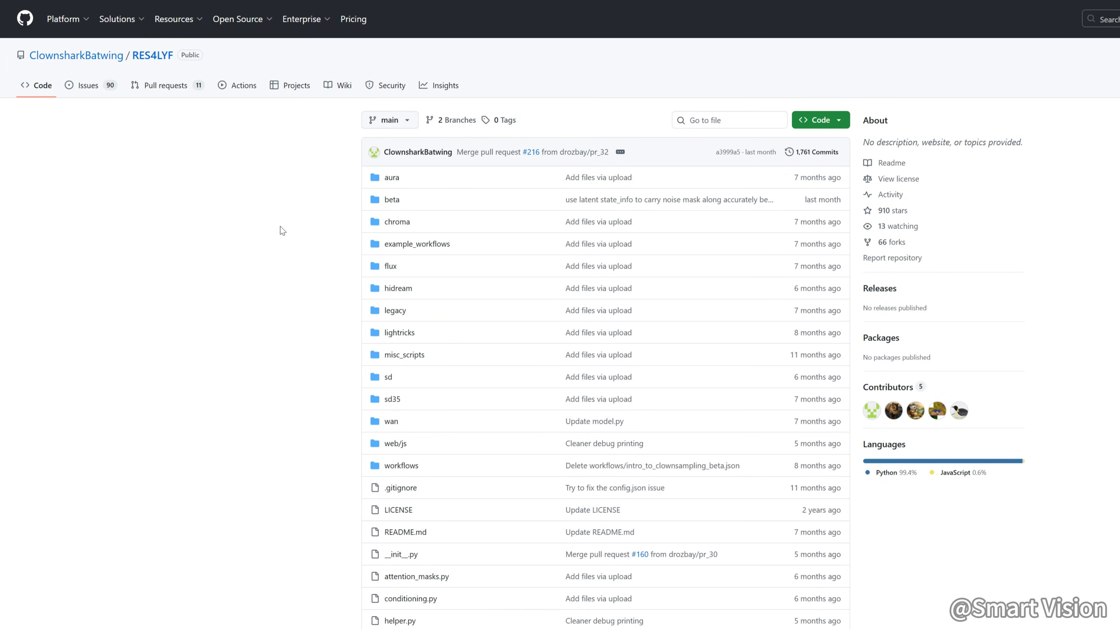
Scroll the RES4LYF README to INSTALLATION and highlight the cd custom_nodes instruction
scroll(506, 269, down, 5)
scroll(506, 270, down, 20)
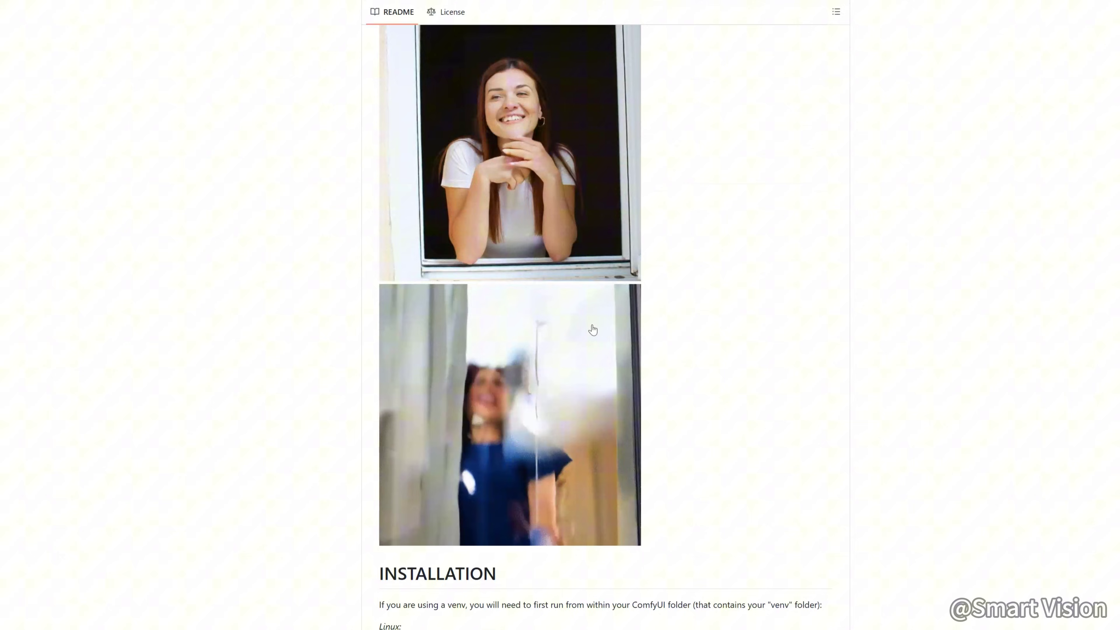
scroll(593, 329, down, 1)
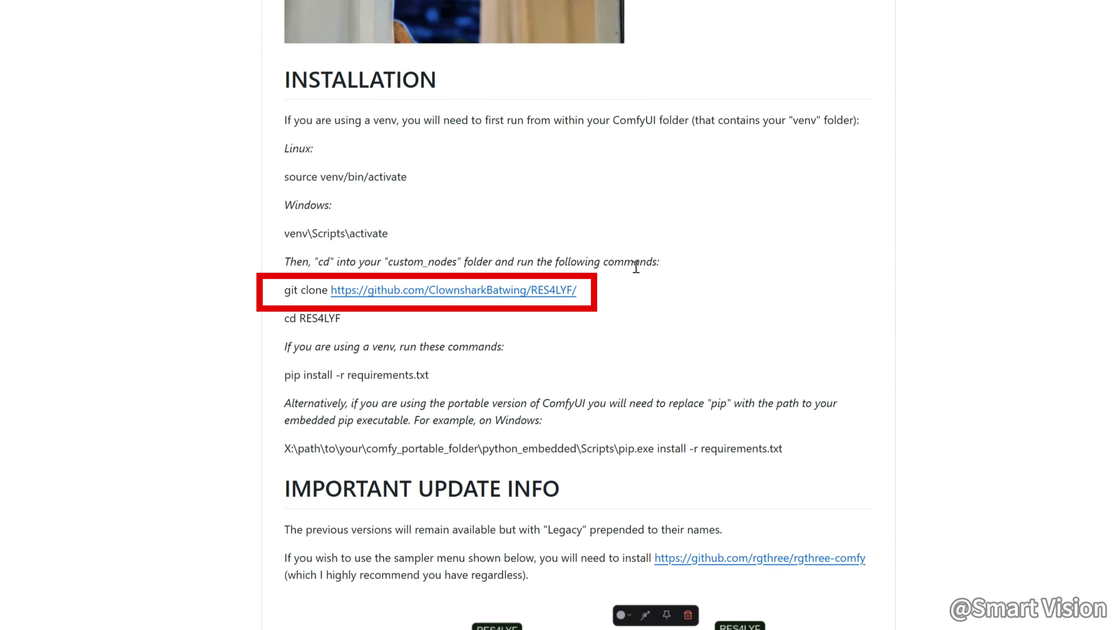
drag(656, 496, 526, 496)
drag(475, 263, 289, 263)
click(308, 317)
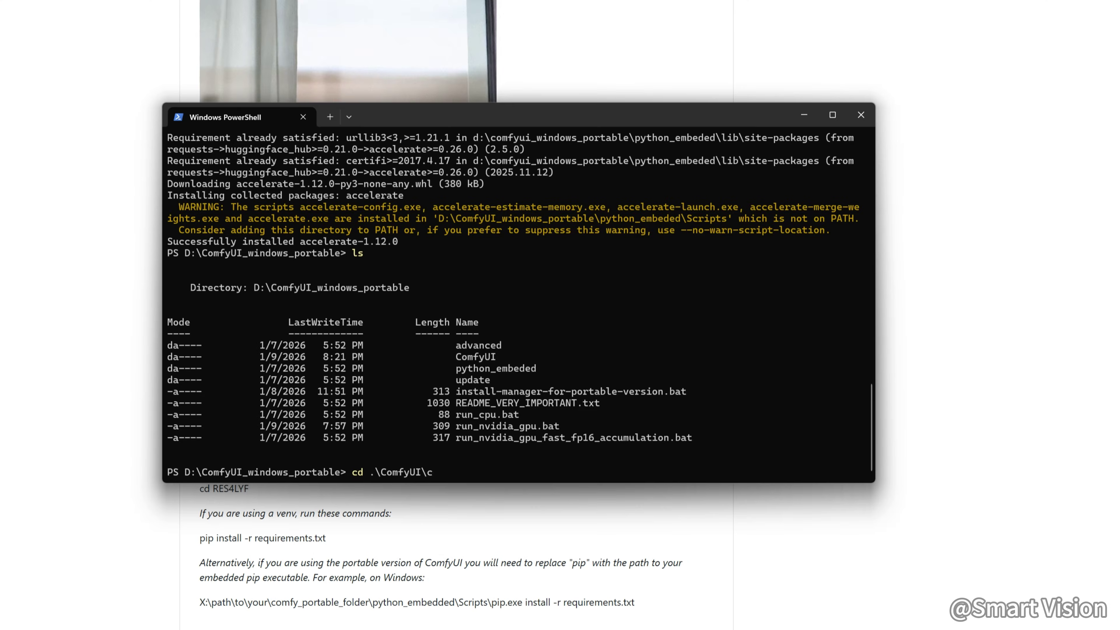
Change into ComfyUI\custom_nodes and run the pasted git clone command for RES4LYF
text(custom_nodes\)
key(Return)
key(ctrl+v)
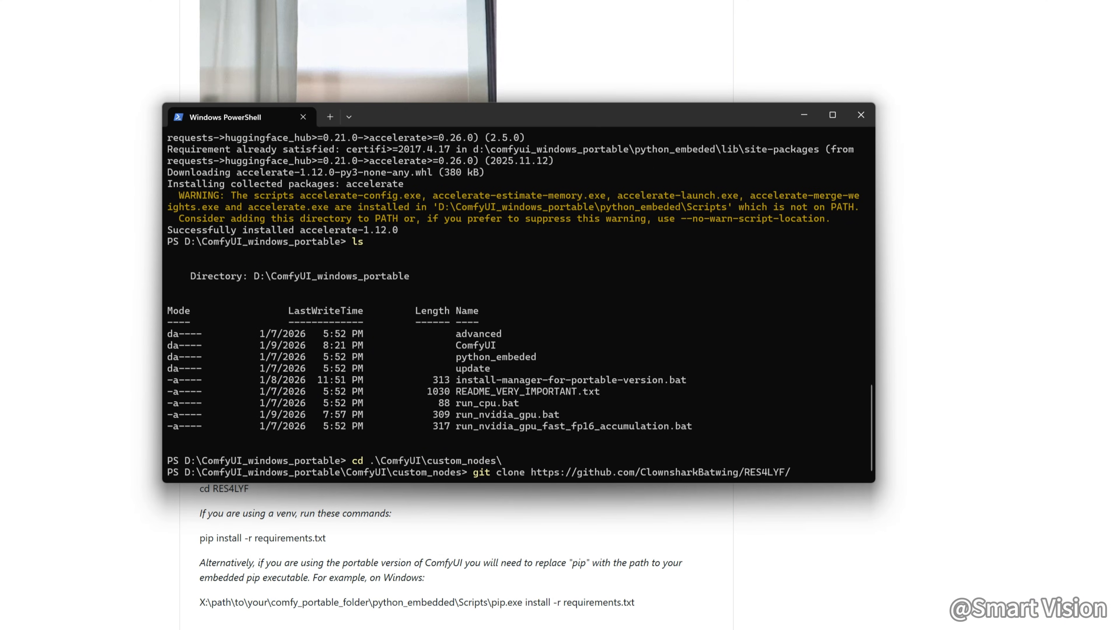
key(Return)
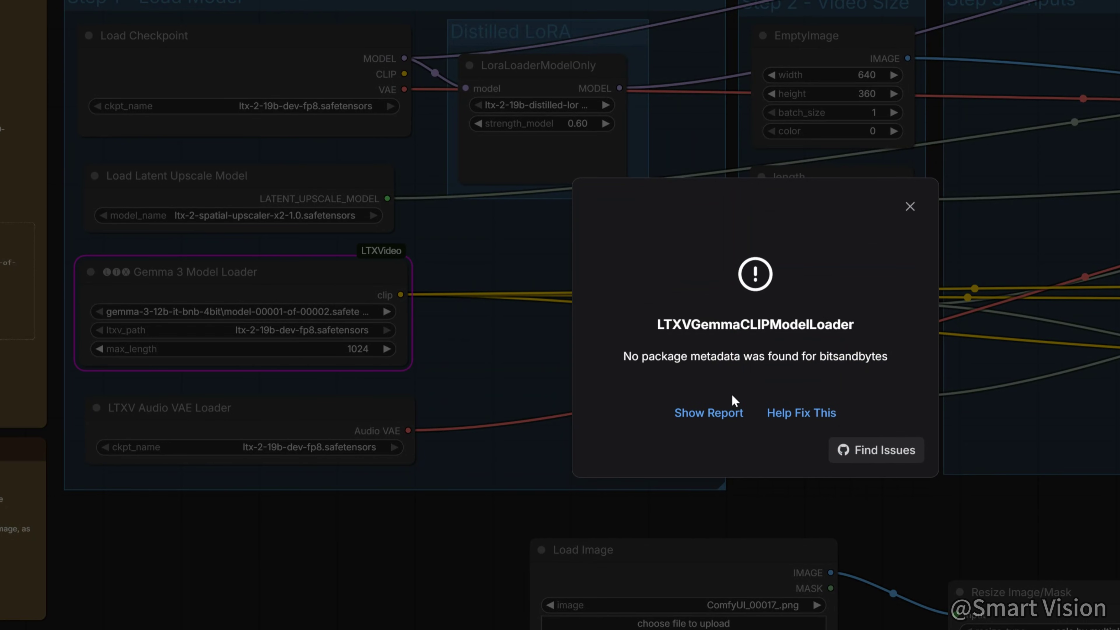
Open the Gemma loader's error report and read the bitsandbytes PackageNotFoundError log
click(707, 415)
scroll(710, 413, down, 5)
scroll(706, 406, down, 20)
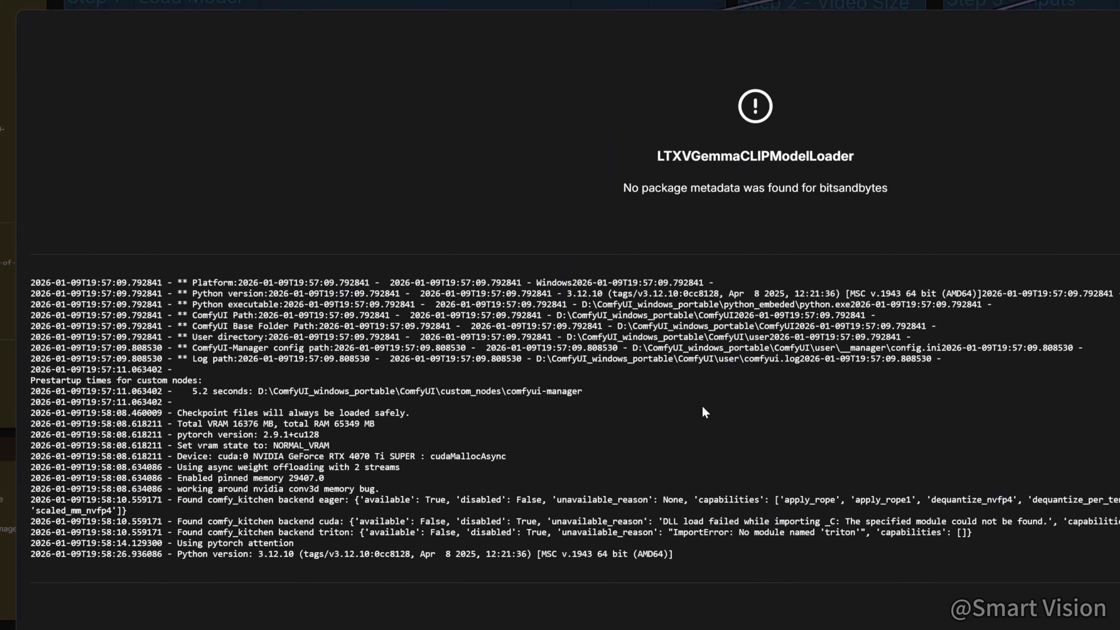
scroll(685, 419, up, 20)
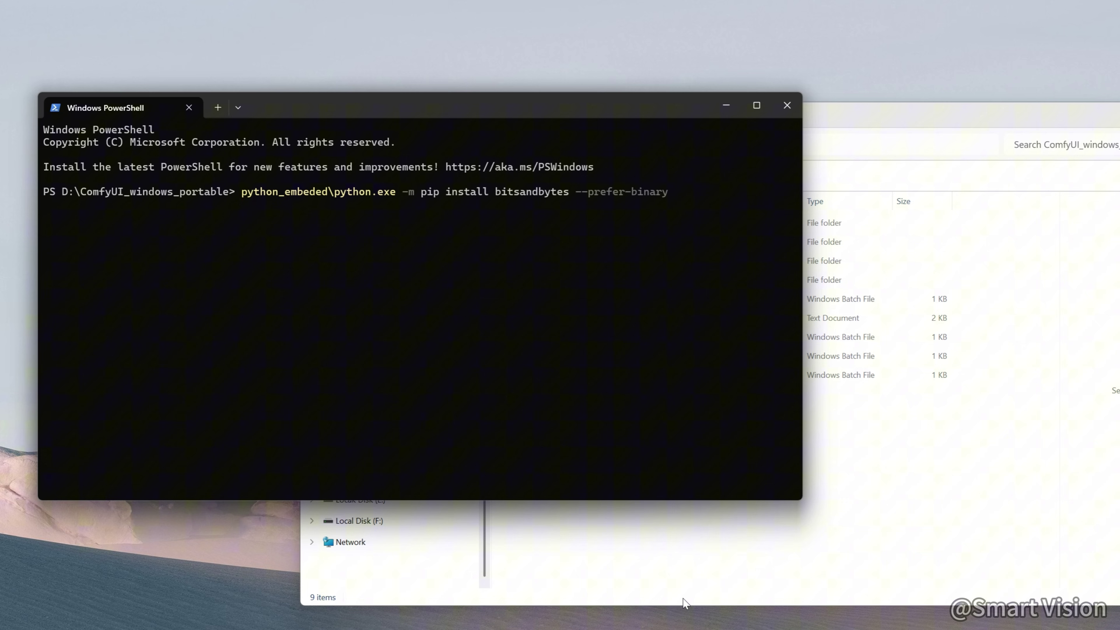
Pip-install bitsandbytes, then accelerate>=0.26.0, into ComfyUI's python_embeded interpreter
key(Return)
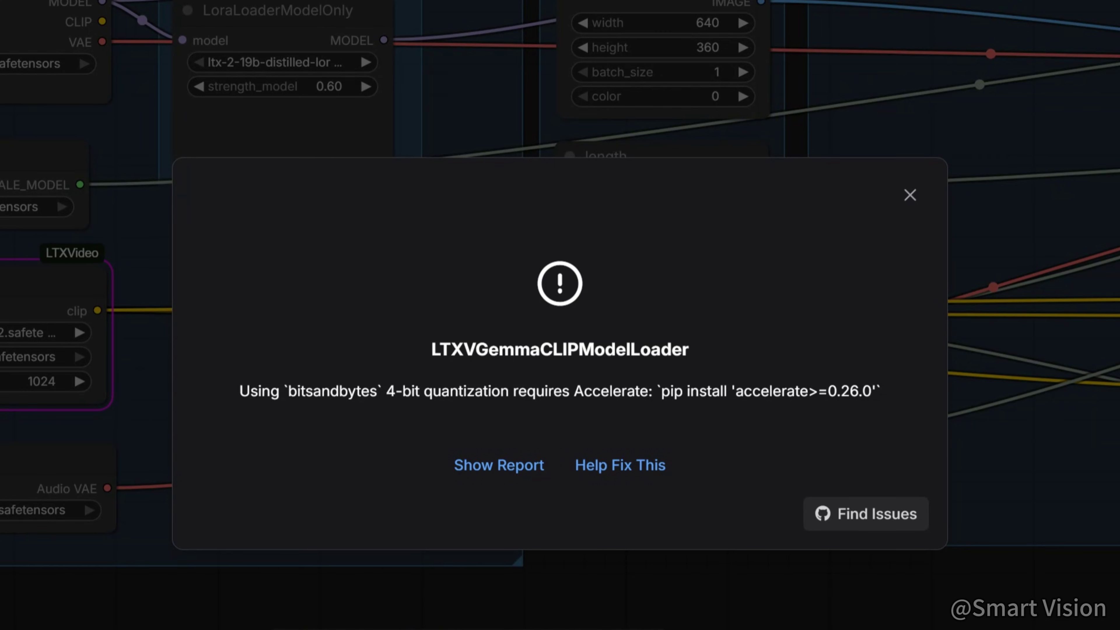
drag(242, 390, 758, 391)
click(615, 374)
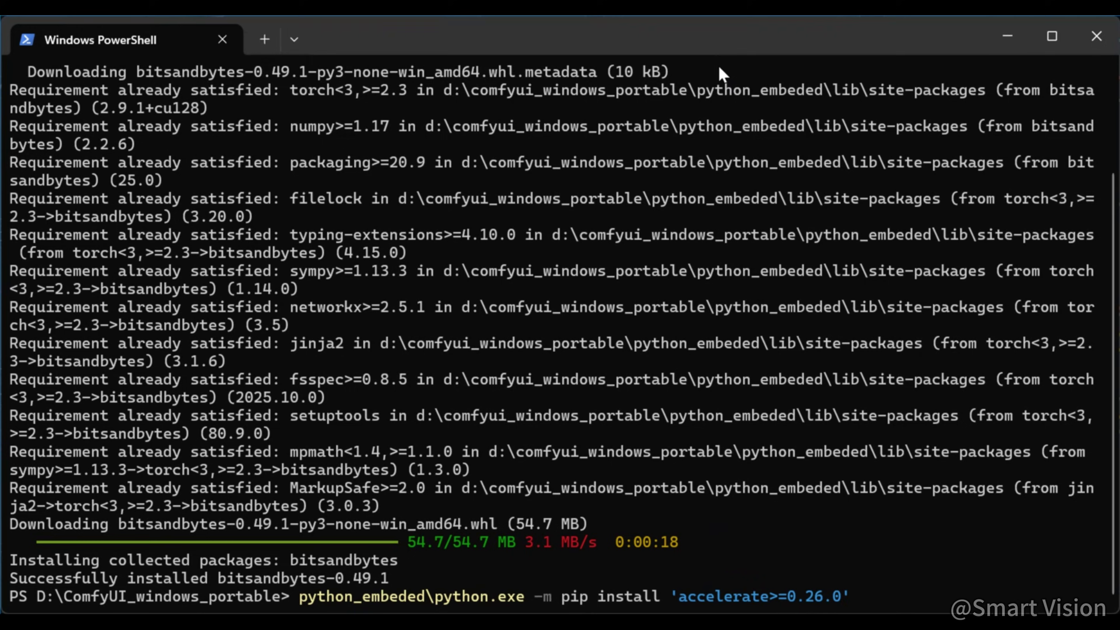
key(Return)
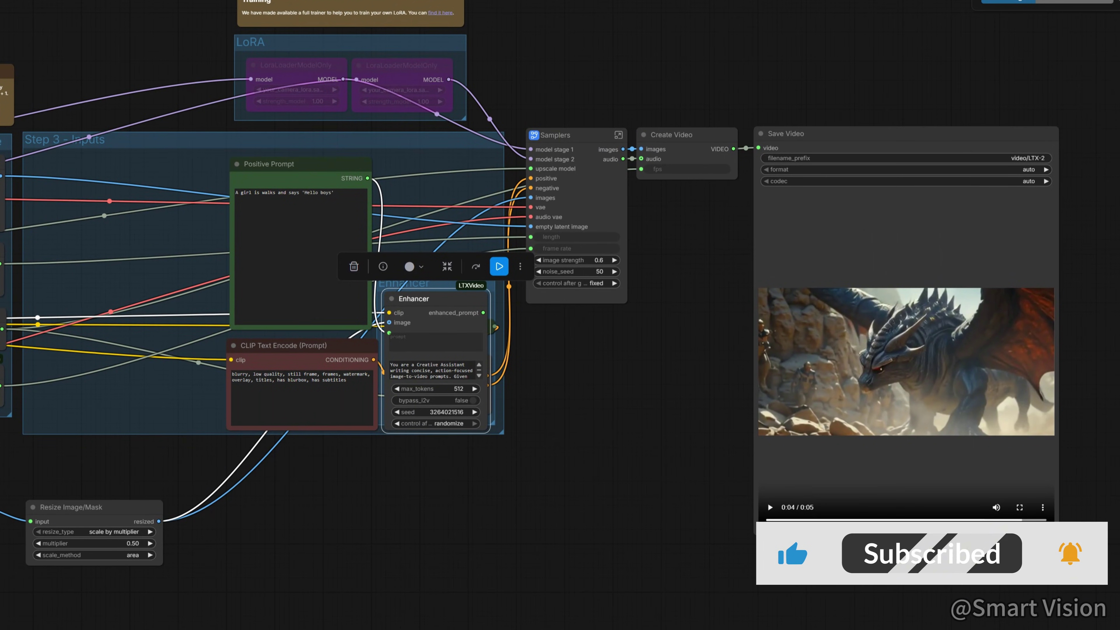
Pan the canvas to review the generated dragon clip in the Save Video preview
scroll(289, 503, left, 10)
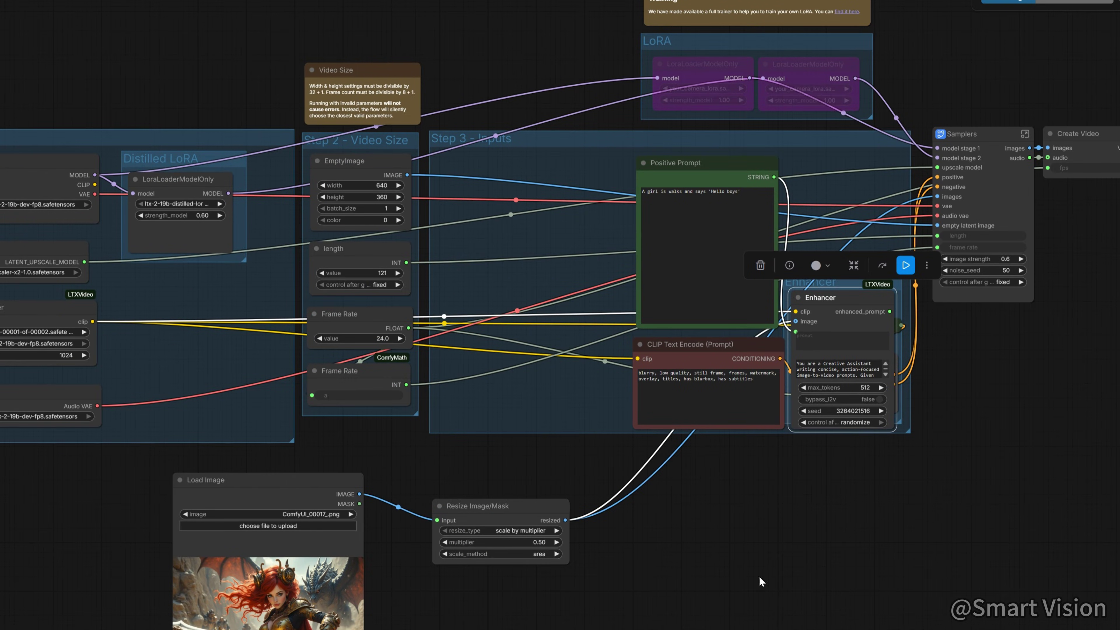
scroll(761, 582, right, 12)
scroll(663, 580, up, 7)
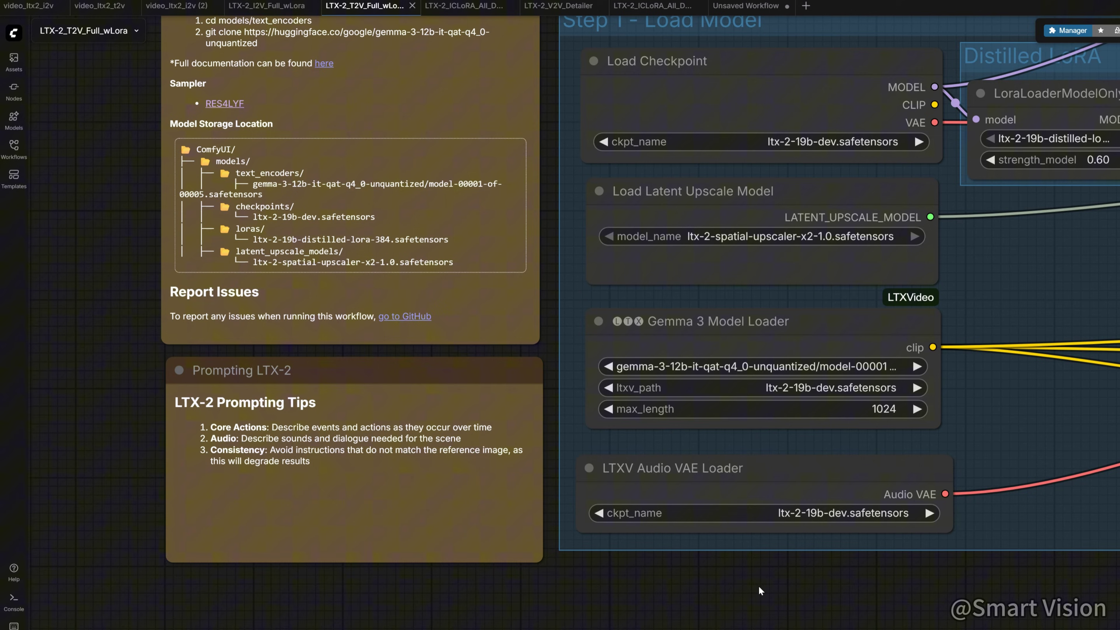
Open the ComfyUI-LTXVideo template LTX-2_T2V_Full_wLora and dismiss the Missing Models notice
click(14, 185)
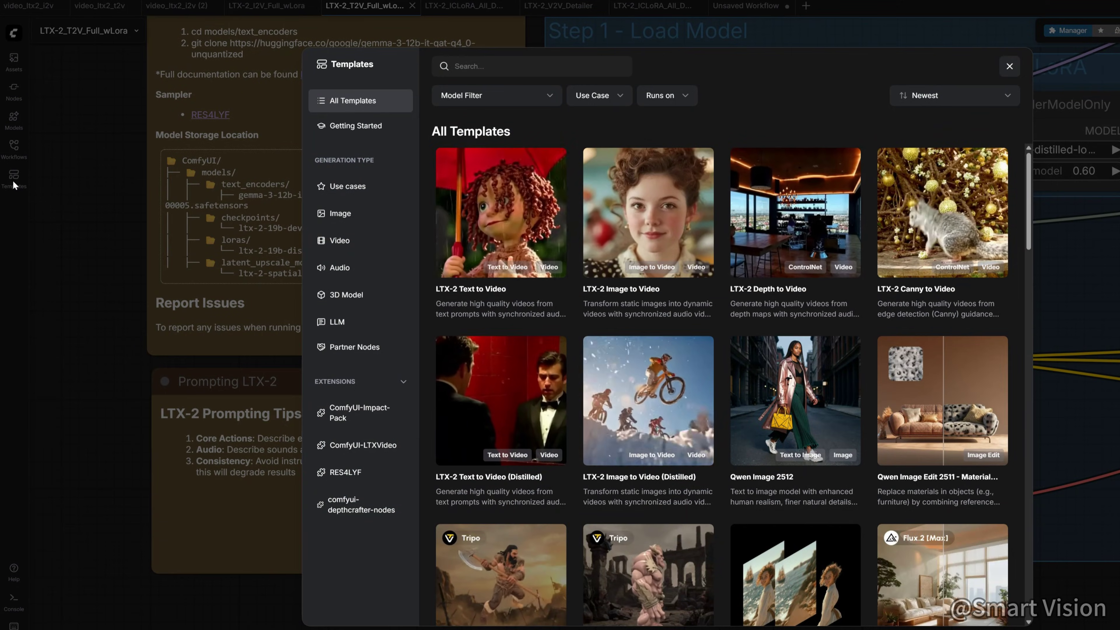
click(366, 449)
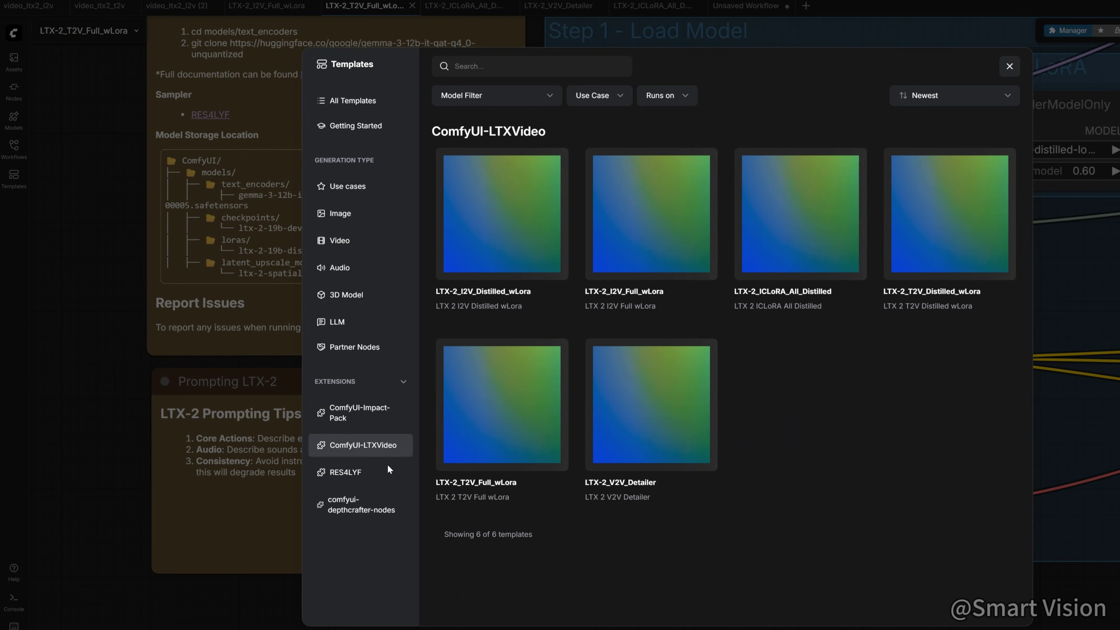
click(516, 441)
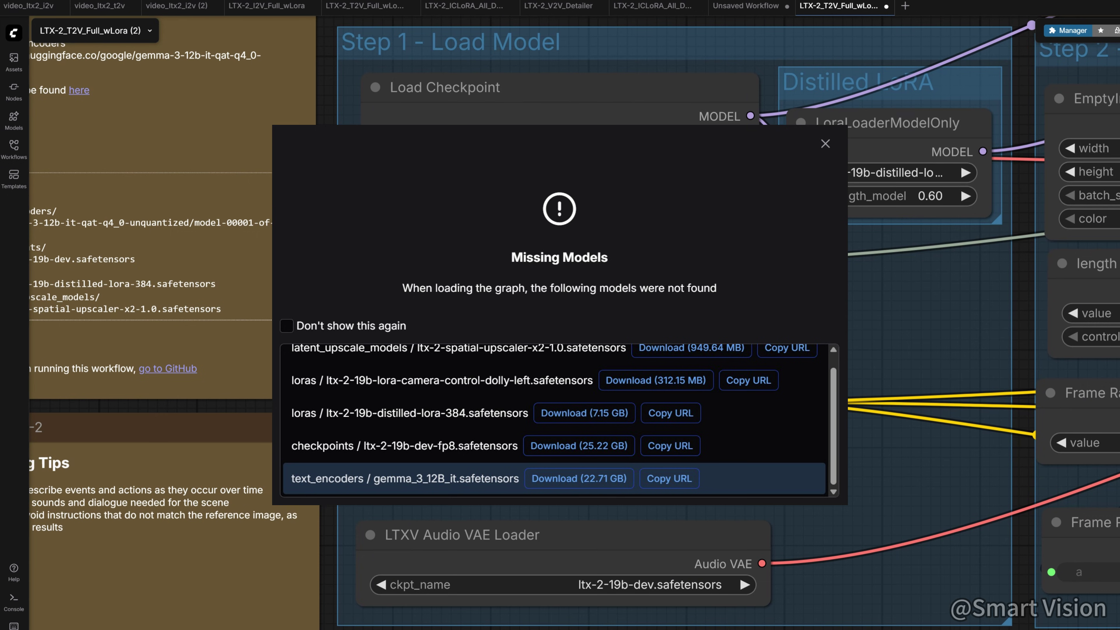
click(825, 143)
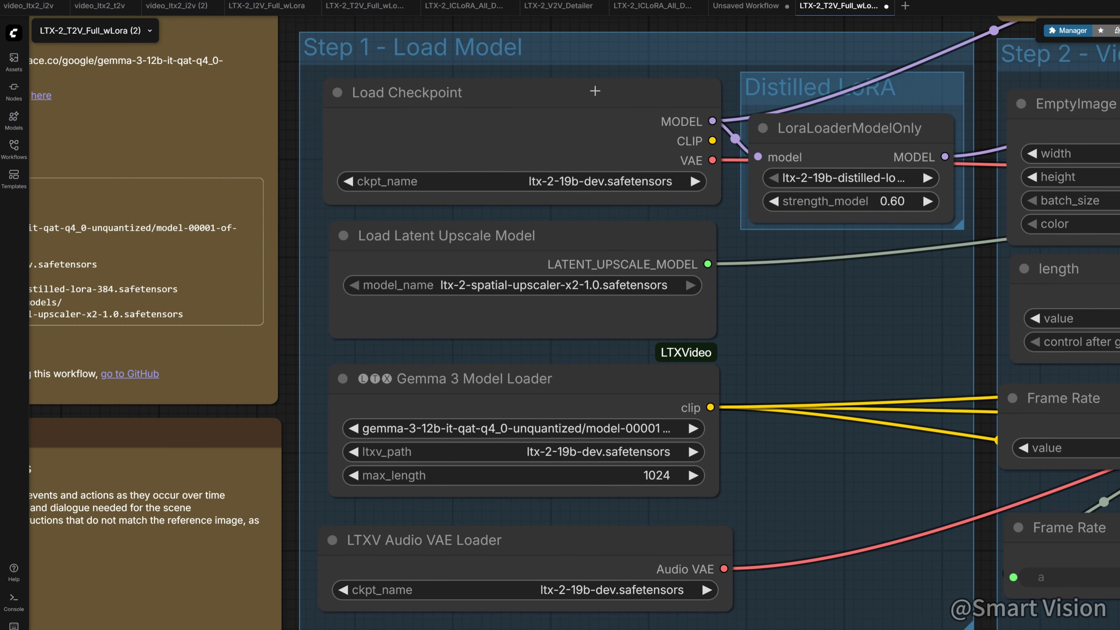
Review the model notes and set the Gemma text encoder to the bnb-4bit model file
click(594, 91)
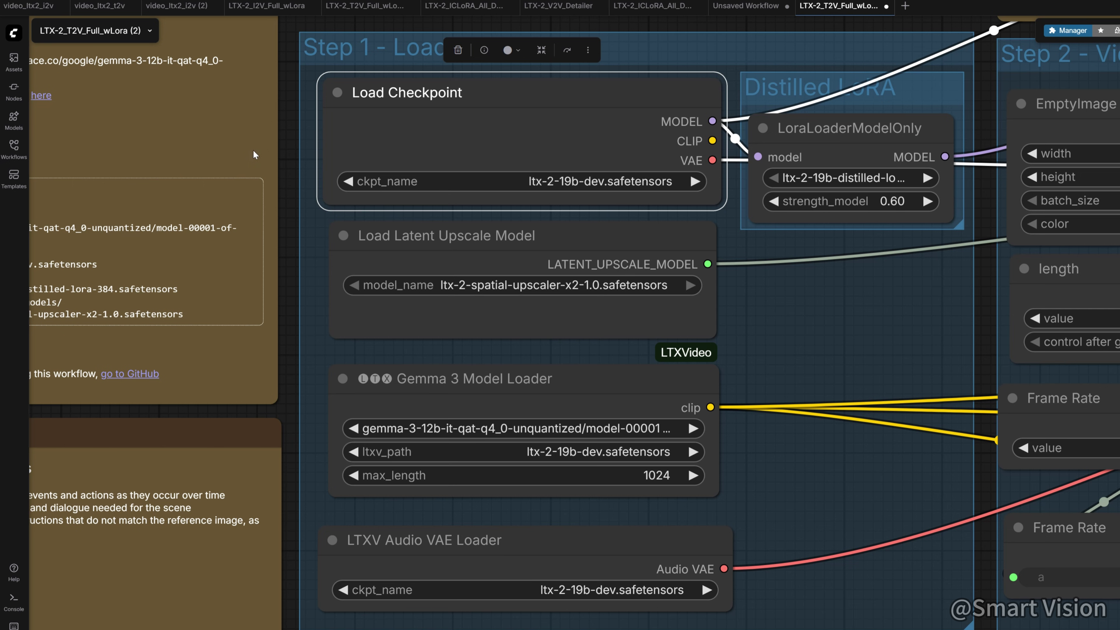
drag(253, 152, 639, 302)
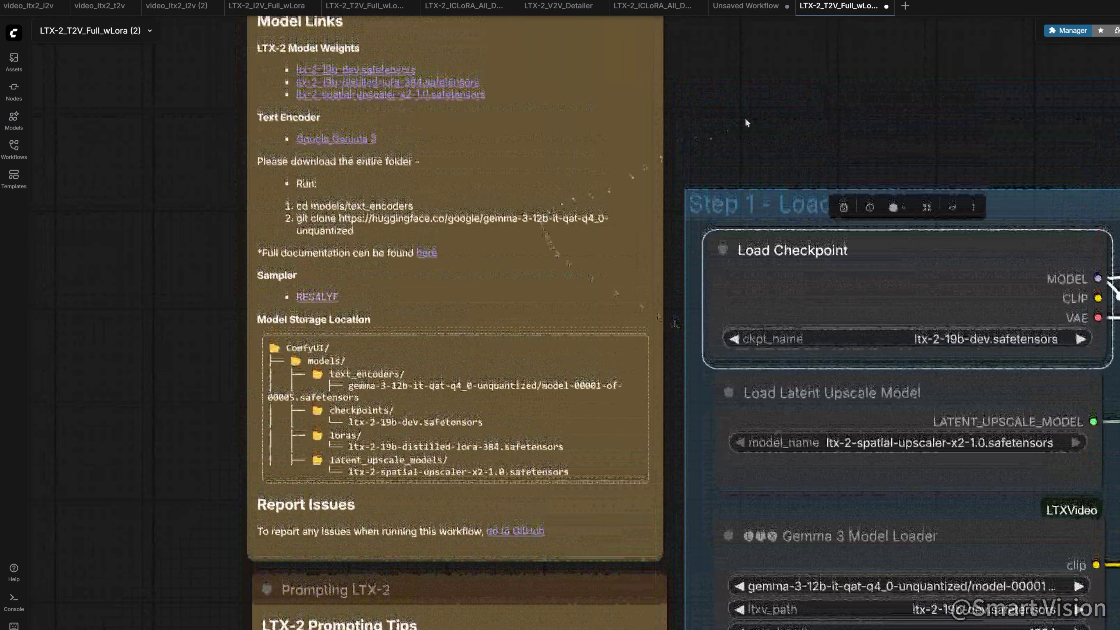
drag(744, 117, 743, 92)
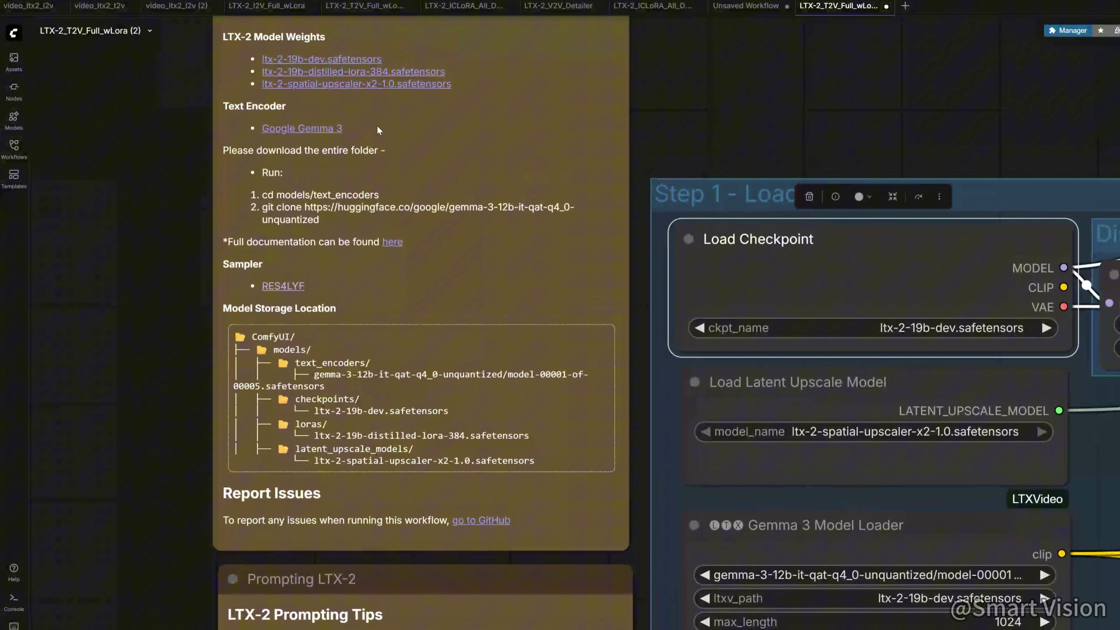
click(545, 143)
scroll(762, 474, down, 3)
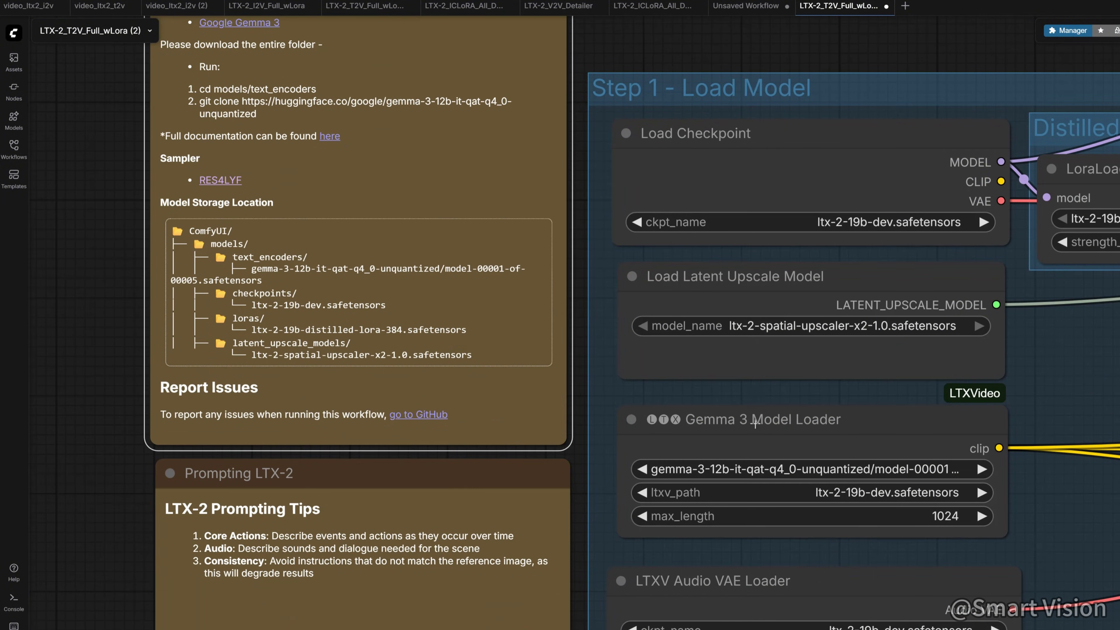
click(762, 471)
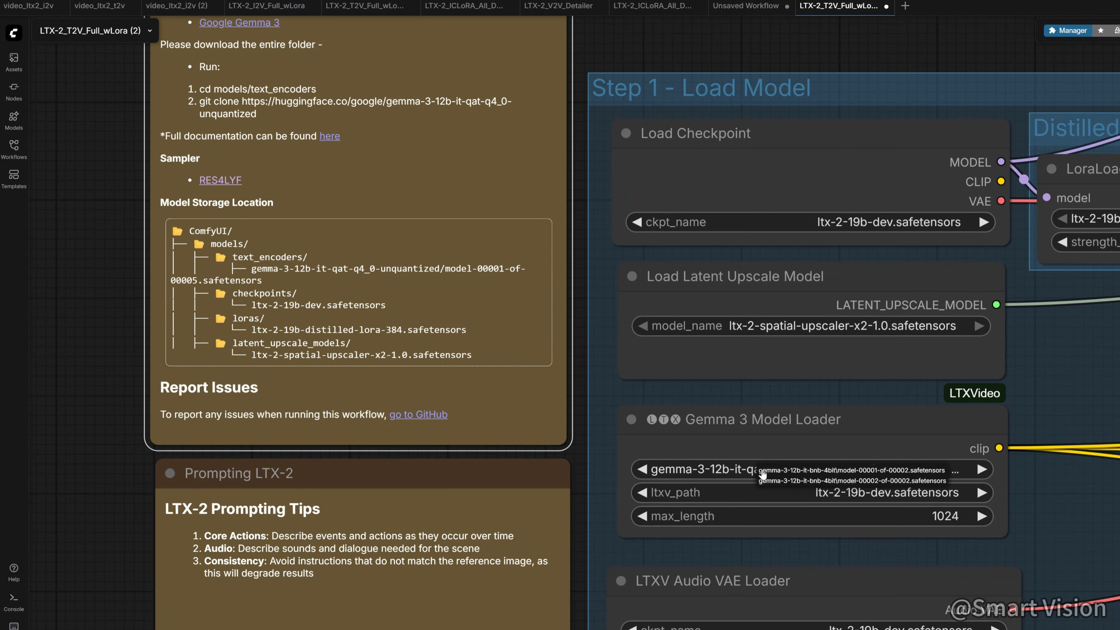
click(809, 470)
Set checkpoint, audio VAE and Gemma ltxv_path to ltx-2-19b-dev-fp8.safetensors
scroll(929, 382, right, 2)
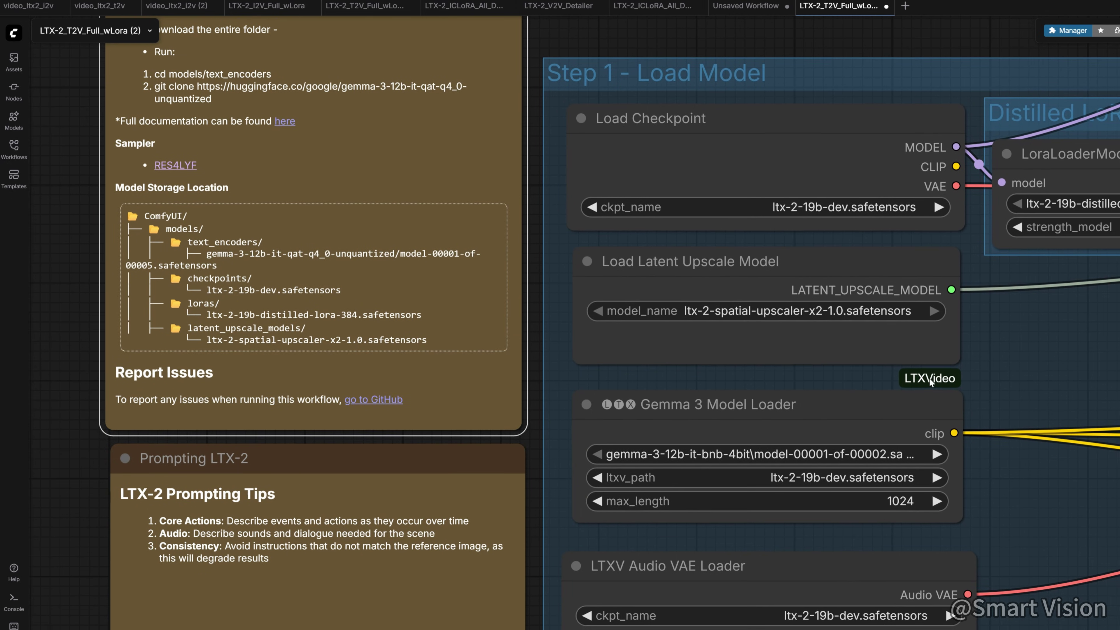
scroll(930, 380, right, 4)
scroll(930, 380, down, 2)
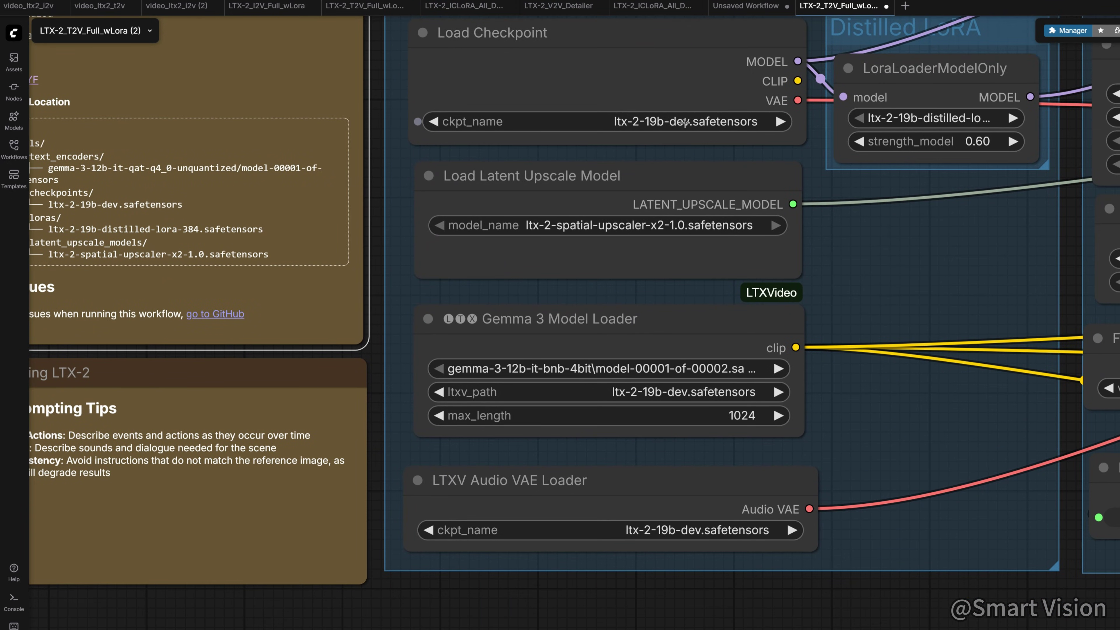
click(683, 123)
click(714, 137)
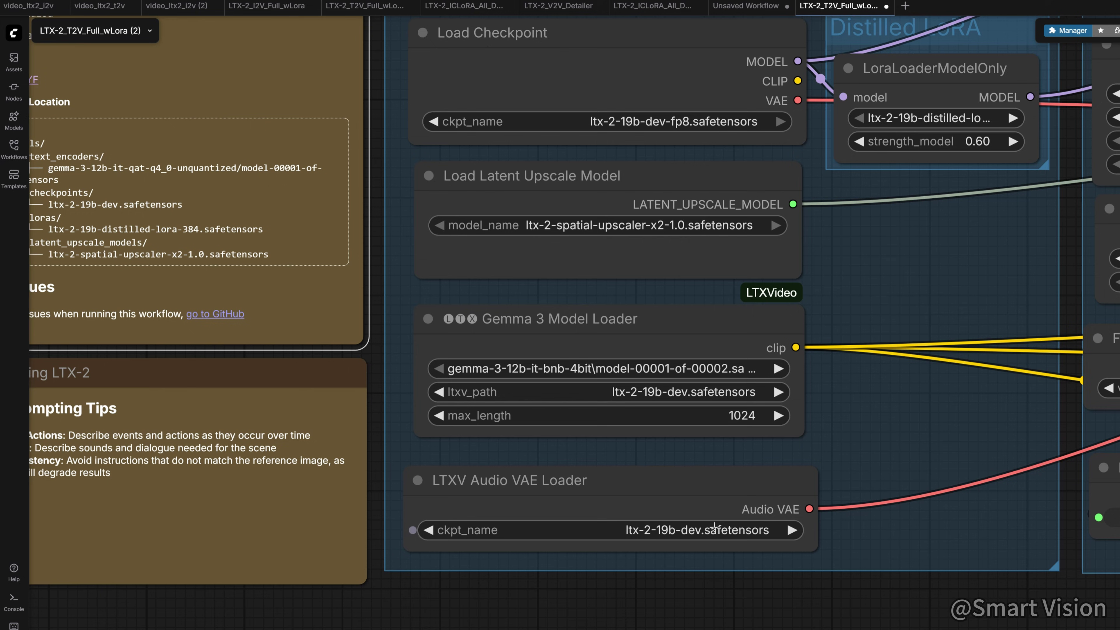
click(687, 532)
click(706, 547)
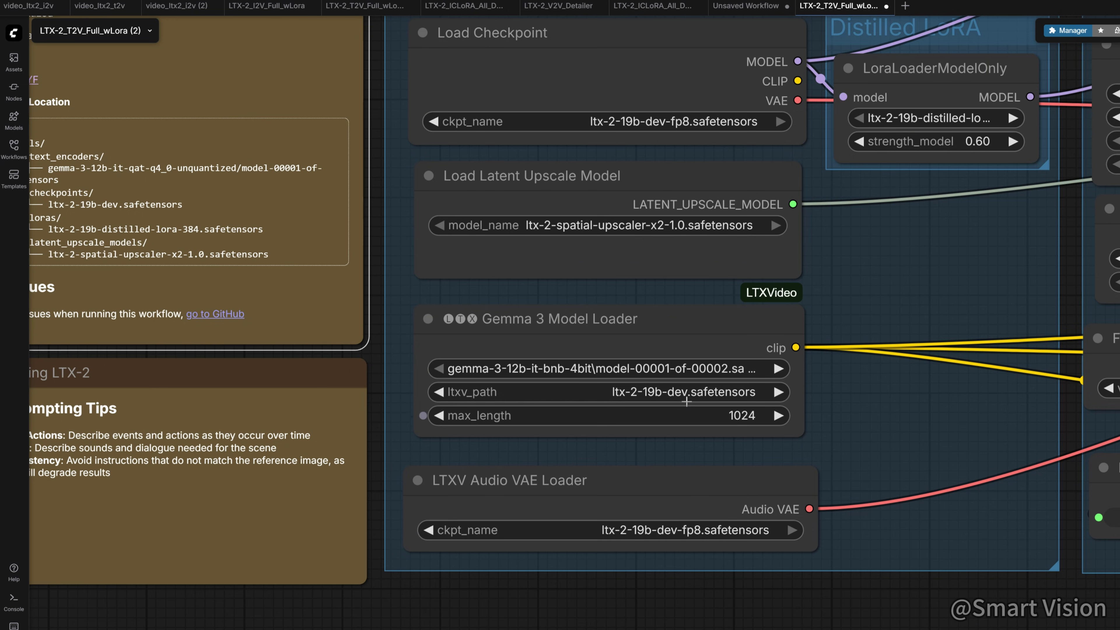
click(687, 401)
click(706, 409)
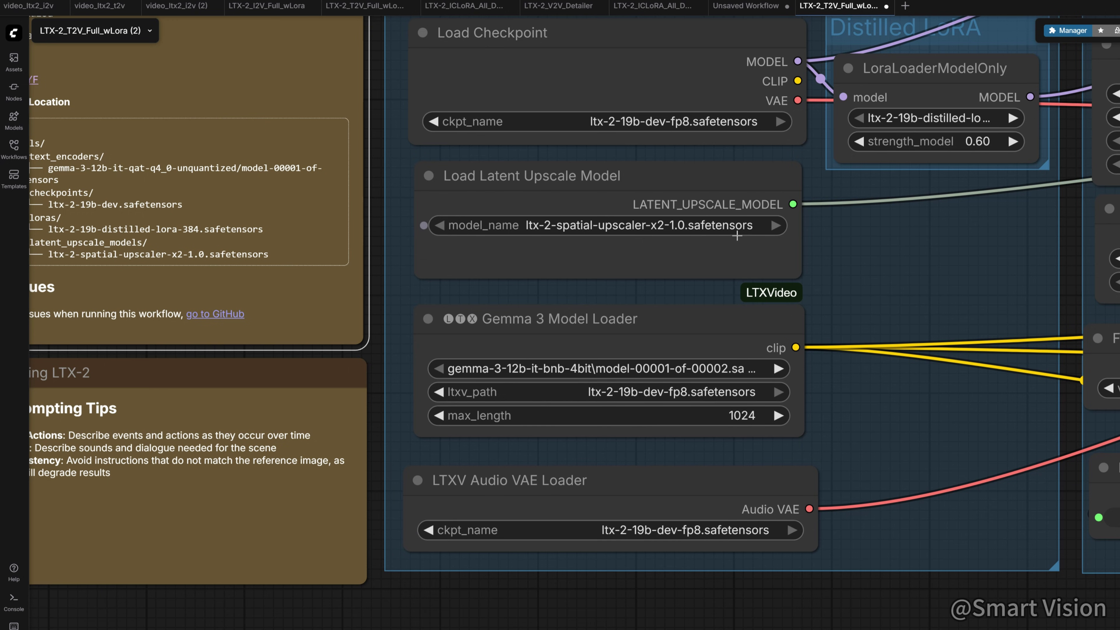
Check the Audio VAE, Checkpoint, Latent Upscale and Gemma 3 loader nodes
click(892, 277)
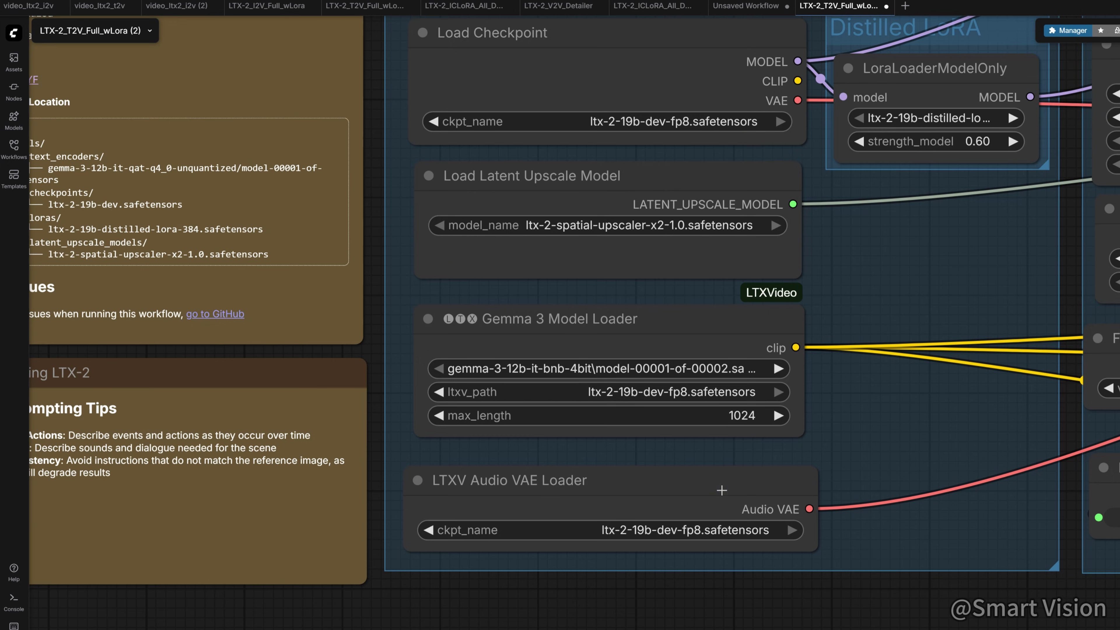
click(721, 490)
click(719, 80)
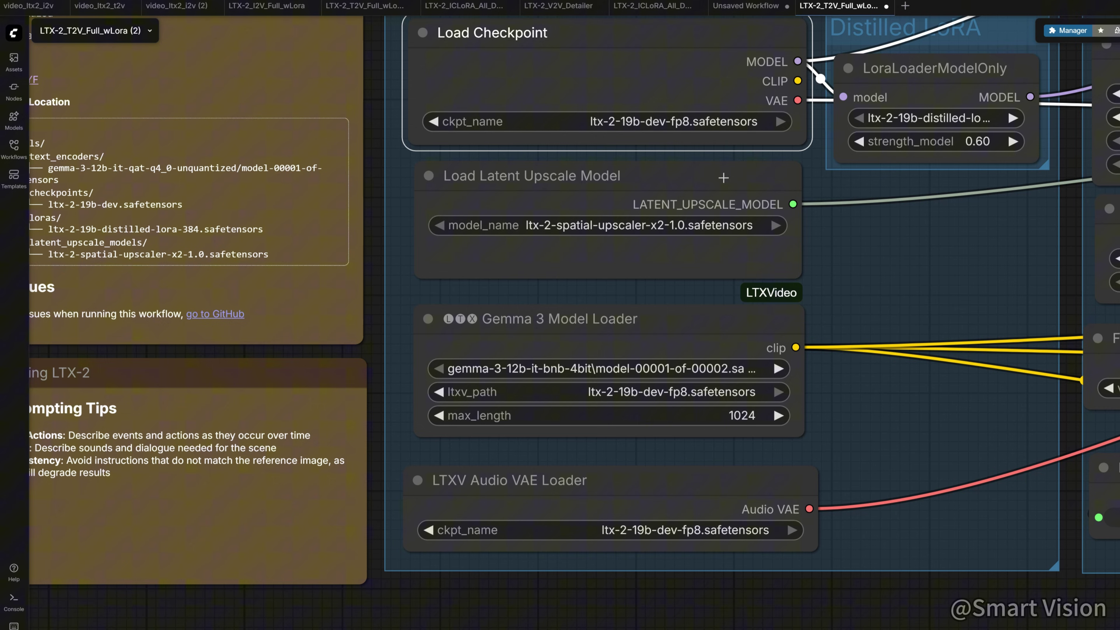
click(723, 179)
drag(869, 280, 820, 321)
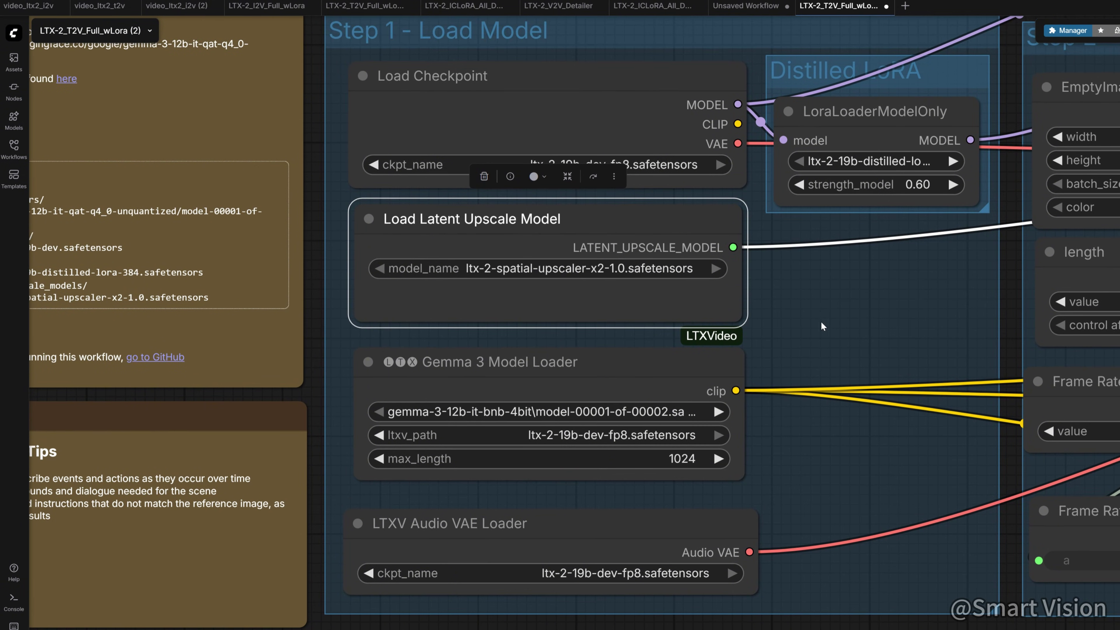
click(665, 361)
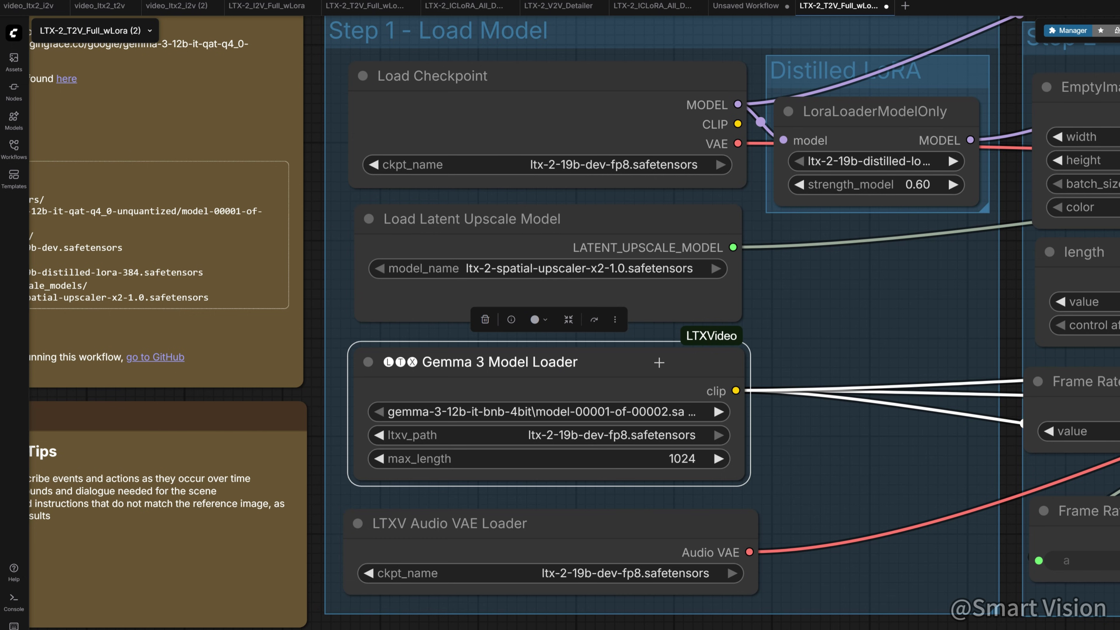
Change the EmptyImage width to 1280 and height to 720
scroll(659, 362, right, 5)
click(1007, 260)
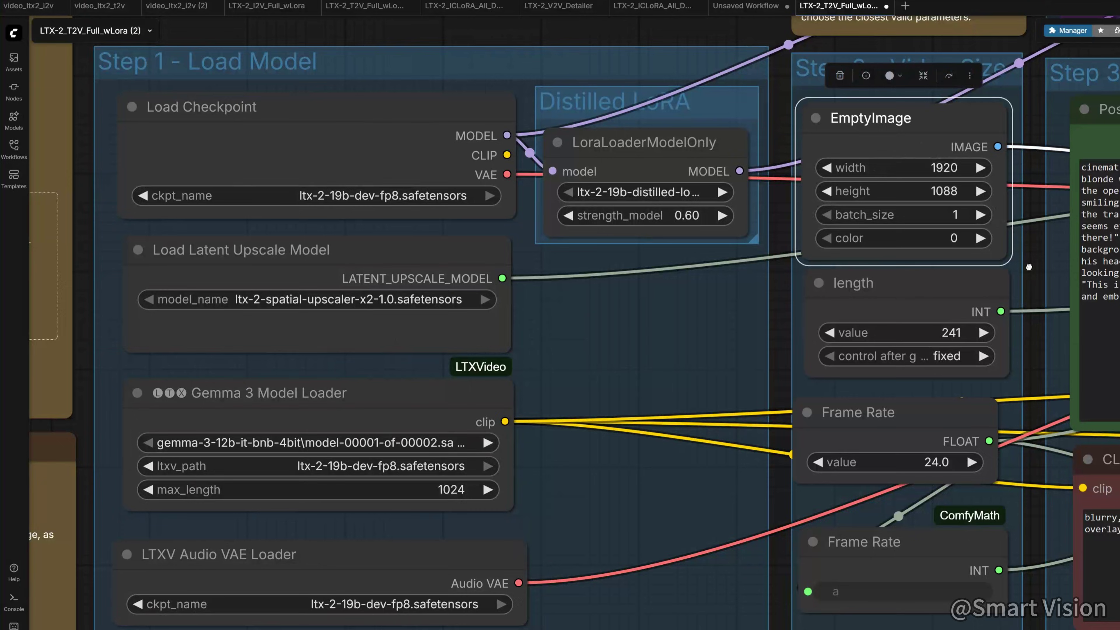
scroll(1029, 267, right, 4)
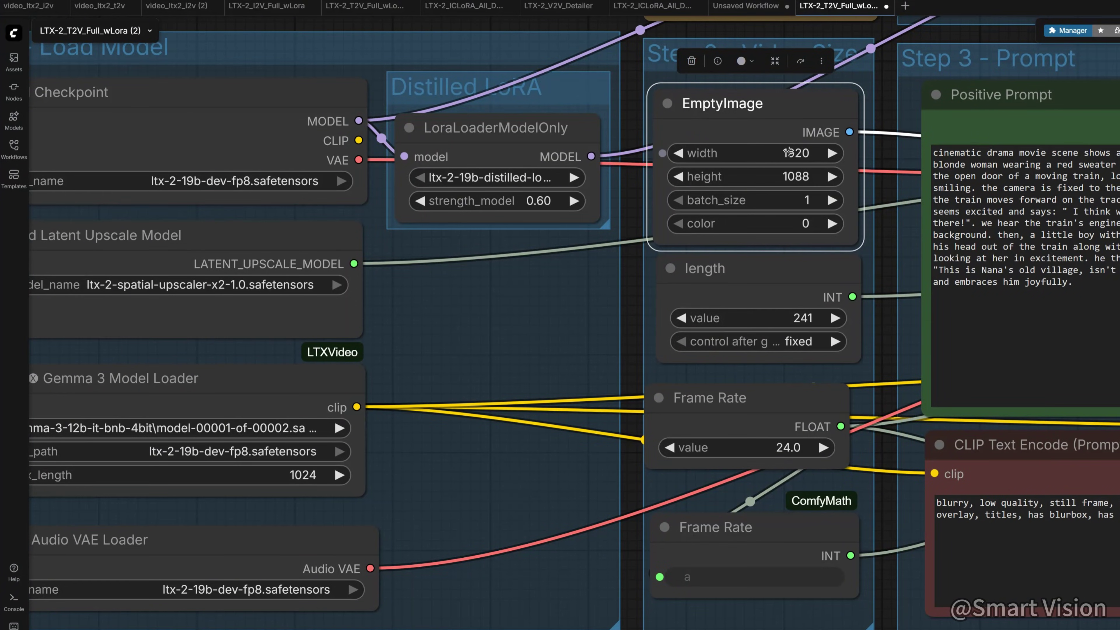
click(789, 152)
text(1280)
key(Return)
click(785, 177)
text(720)
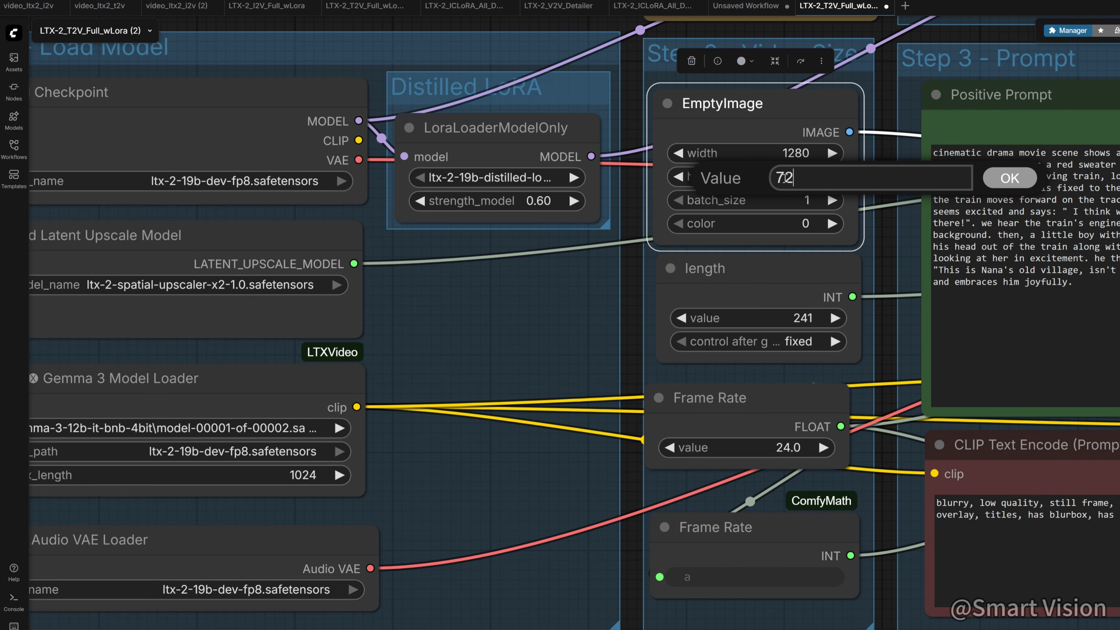
key(Return)
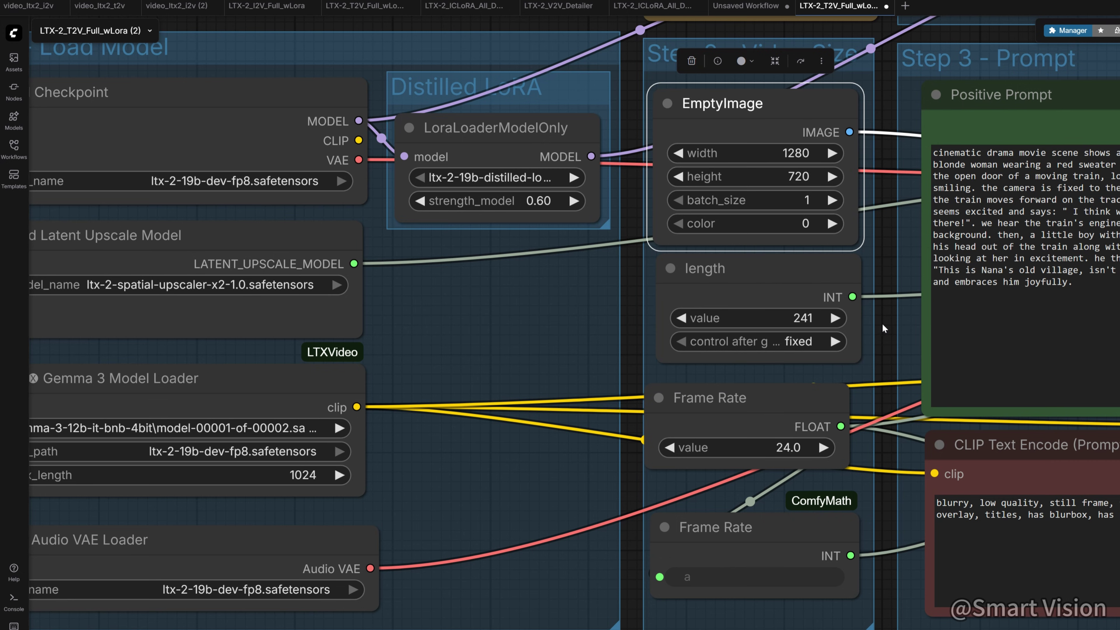
drag(882, 323, 818, 356)
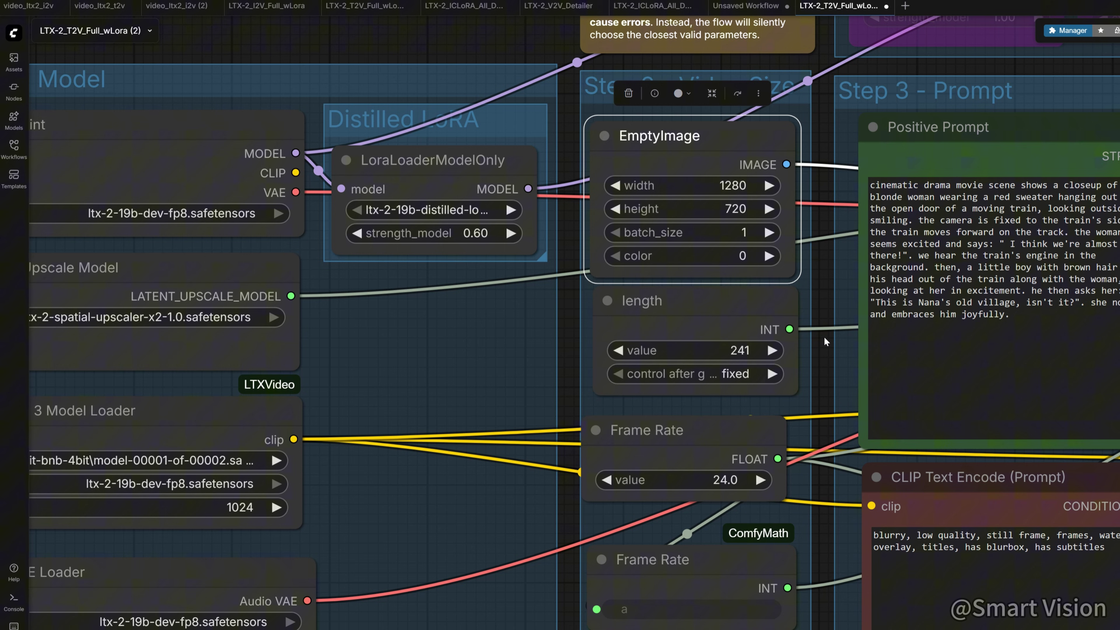
Bring the LoRA group into view and select both camera LoRA loaders
drag(940, 54, 631, 325)
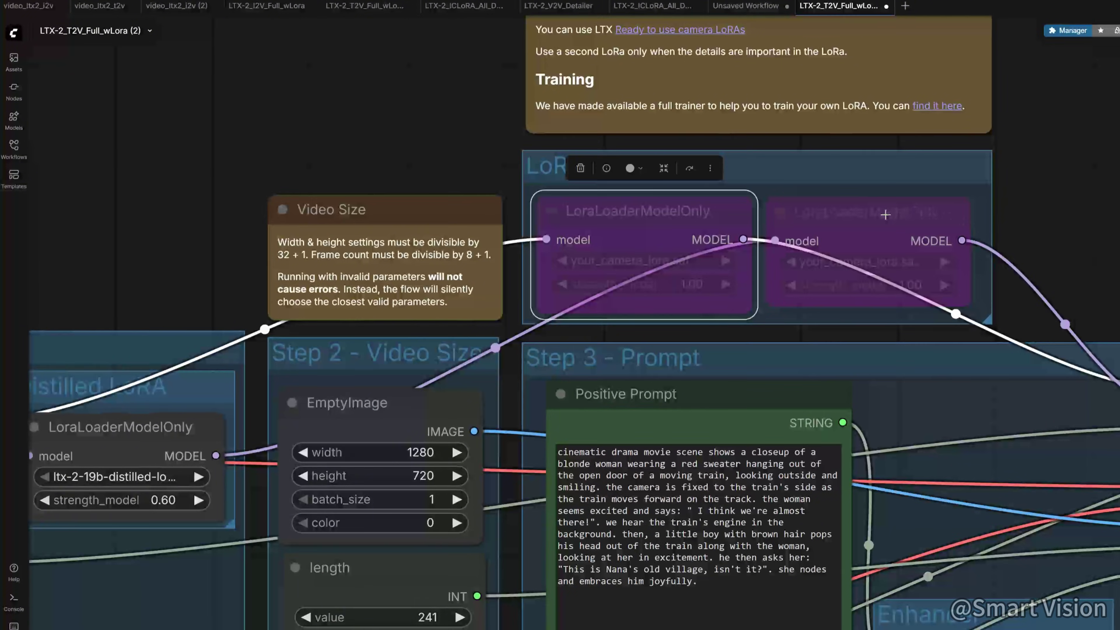
click(881, 212)
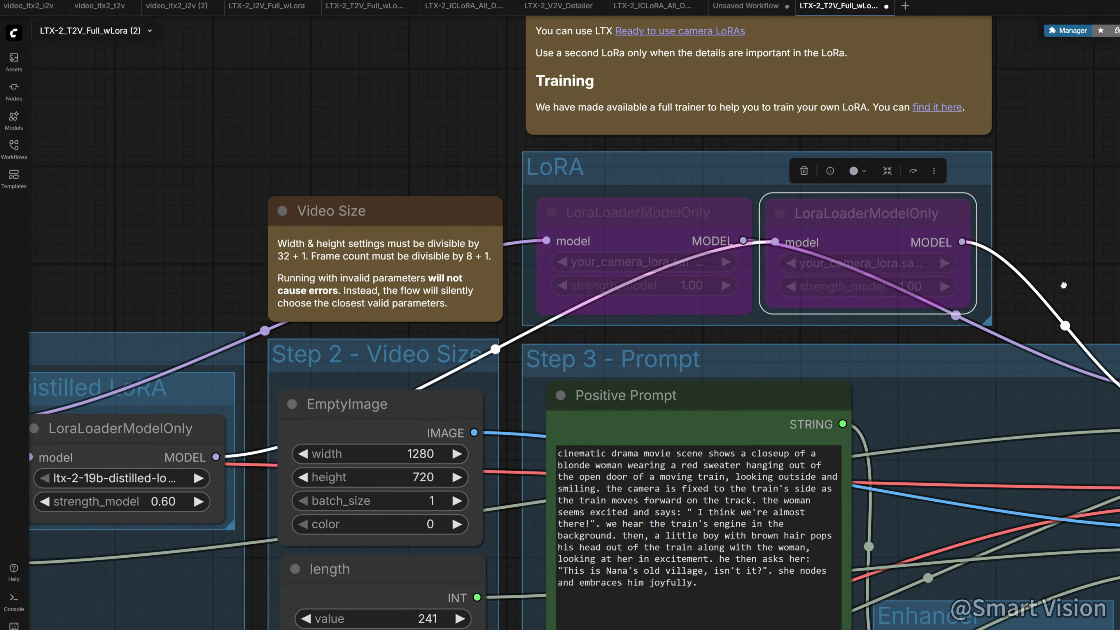
scroll(750, 264, up, 2)
click(684, 263)
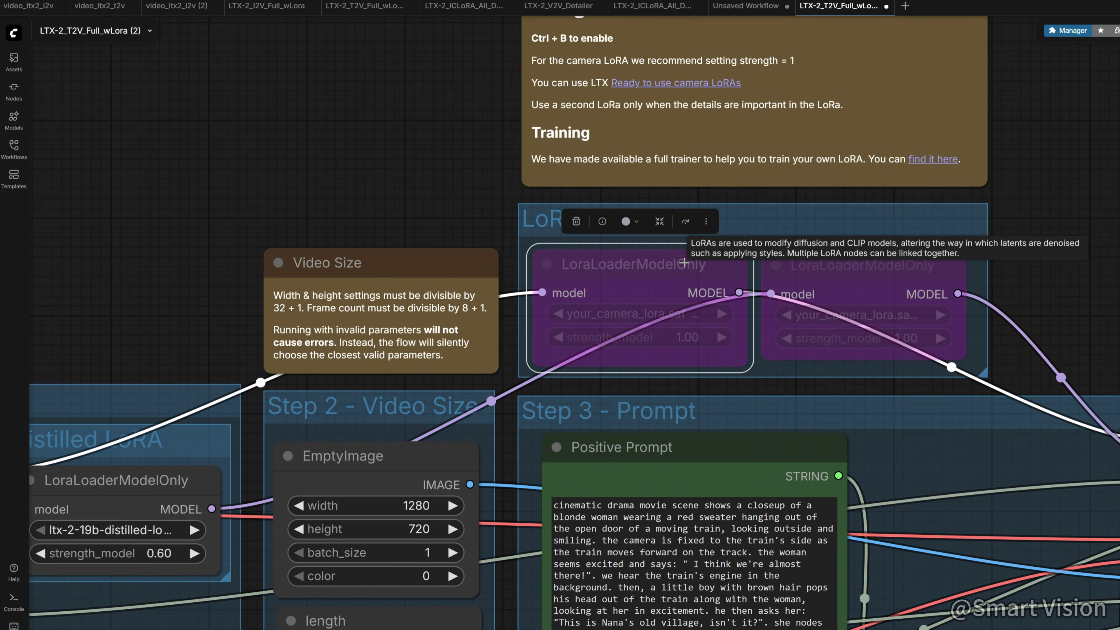
Inspect the length and Frame Rate nodes, then open the Ready to use camera LoRAs link's options
drag(1074, 358, 1117, 153)
scroll(844, 197, up, 5)
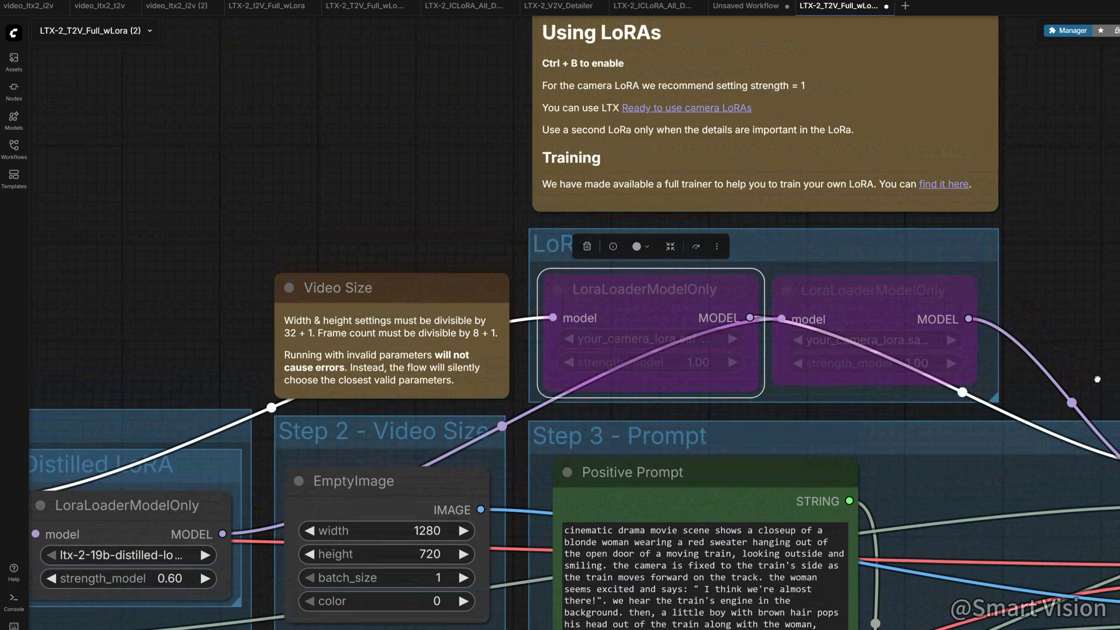
scroll(848, 305, down, 3)
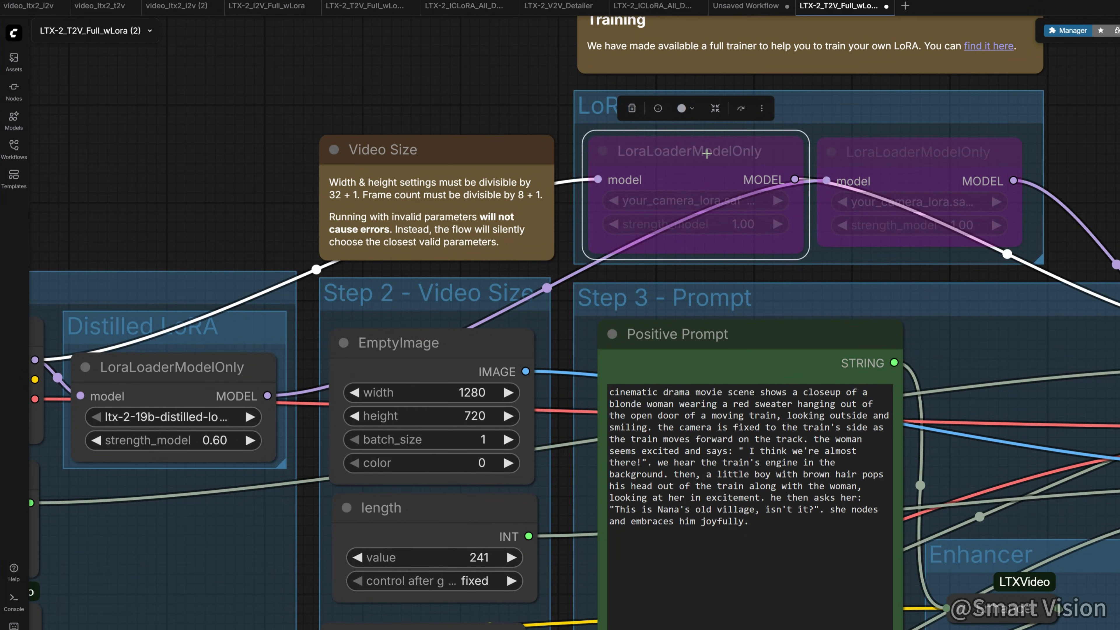
scroll(947, 145, down, 2)
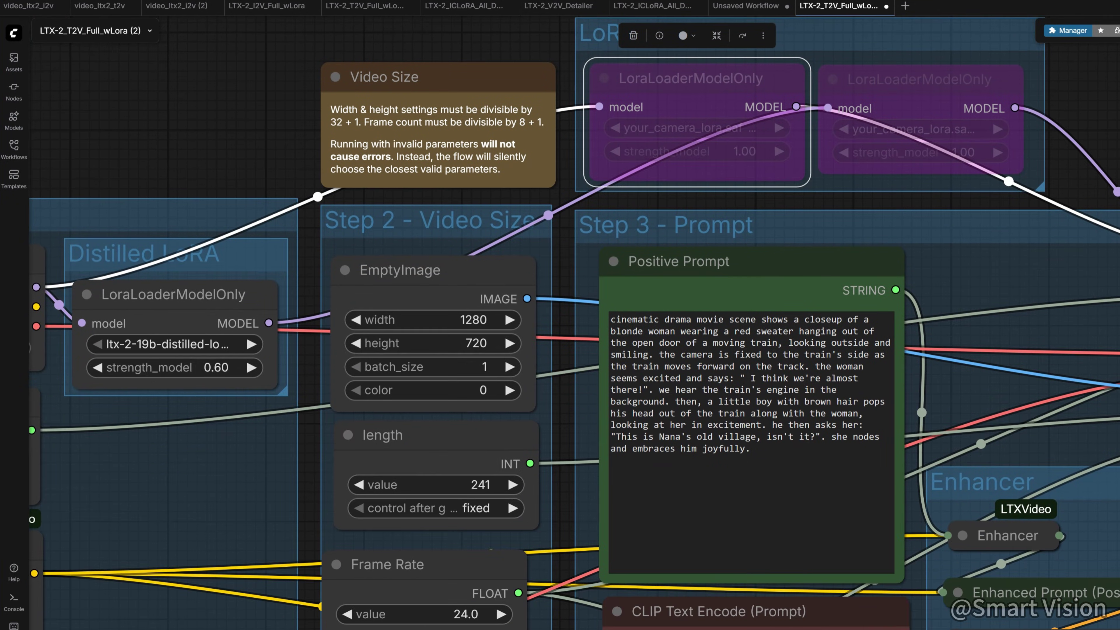
scroll(926, 243, up, 6)
right_click(663, 181)
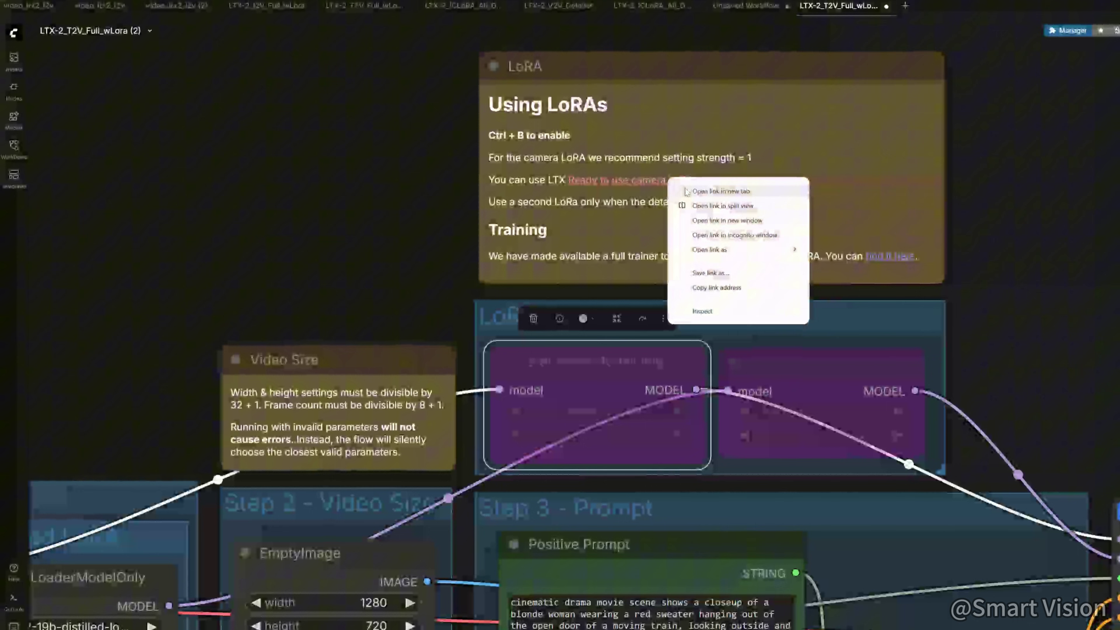
Open Lightricks's LTX-2 camera-control LoRA collection in a new tab and view the Dolly-In LoRA card
click(686, 191)
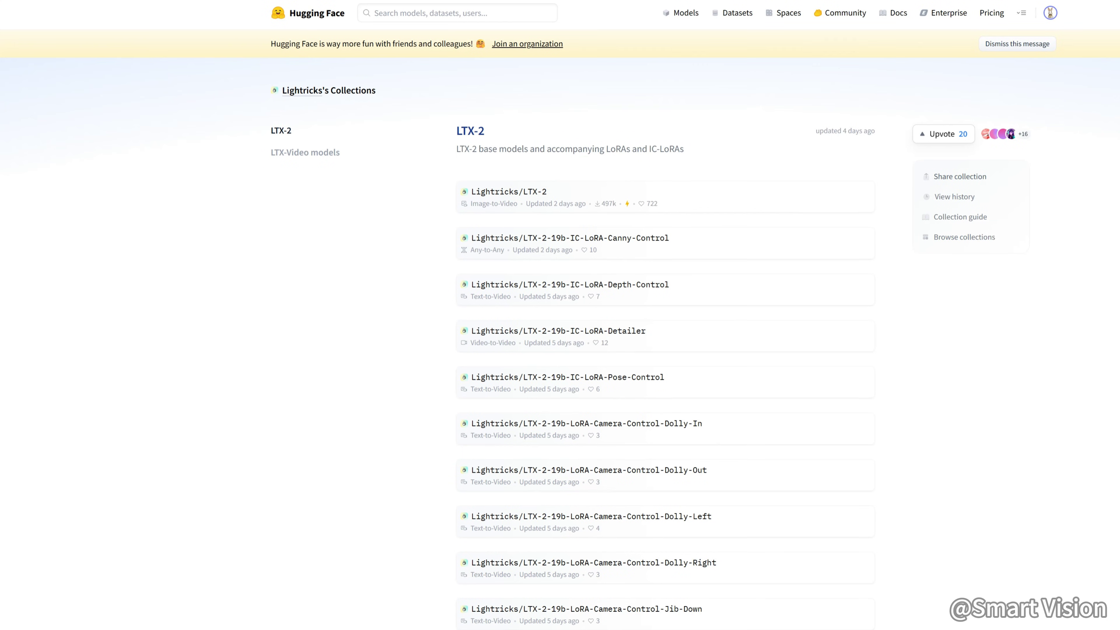
click(632, 425)
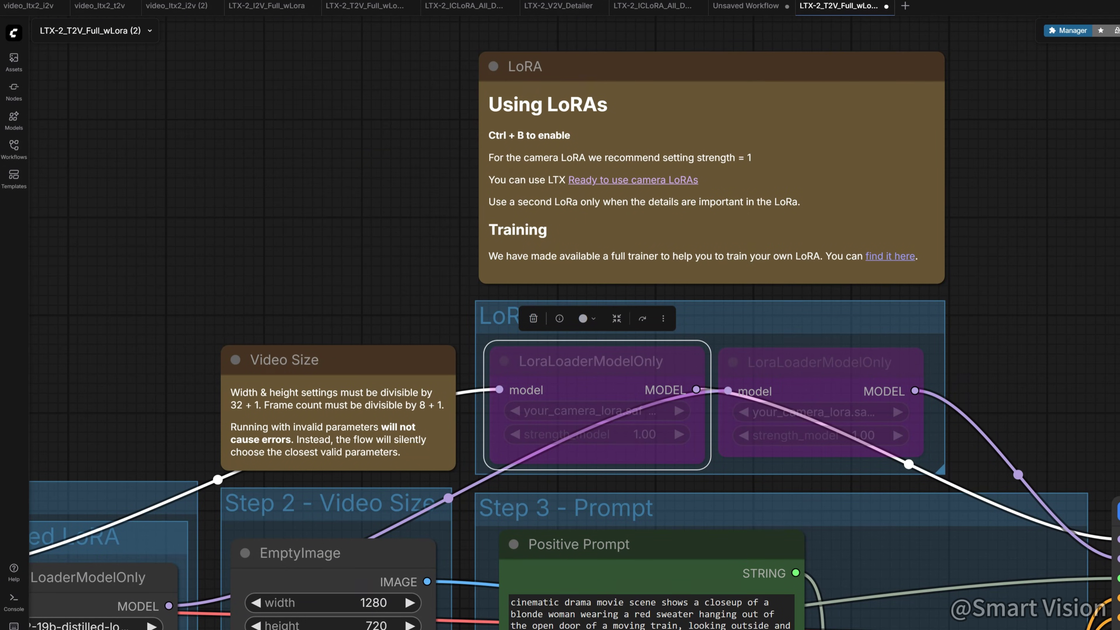
Bypass the Gemma 3 Enhancer node with Ctrl+B so the train-scene prompt passes through unchanged
scroll(1084, 342, down, 10)
click(745, 258)
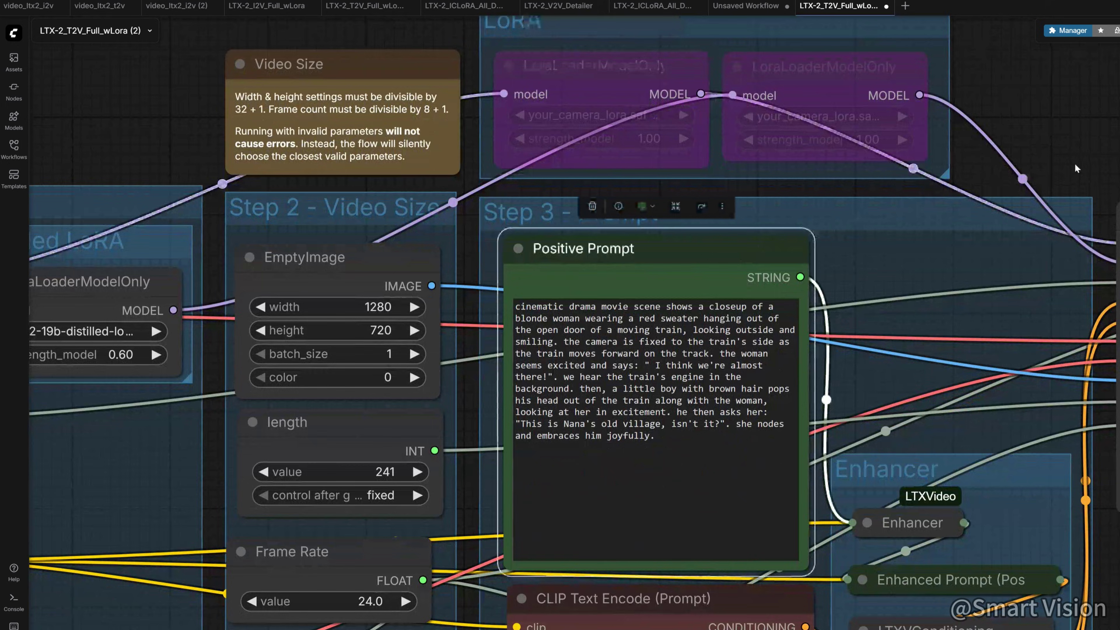
scroll(745, 258, down, 3)
scroll(729, 88, down, 2)
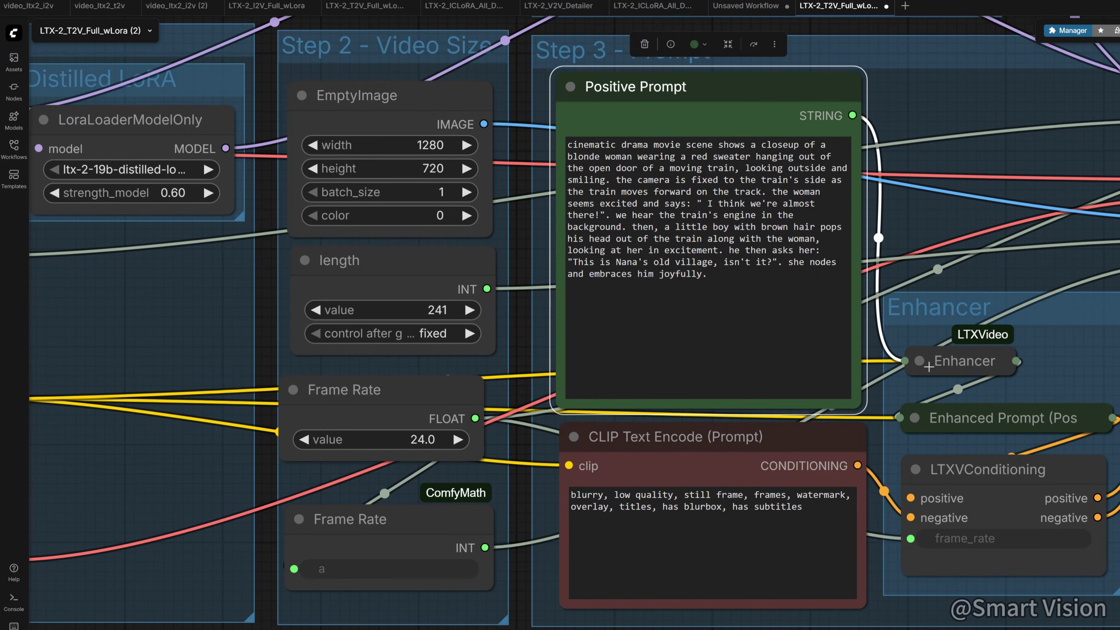
click(935, 360)
click(721, 293)
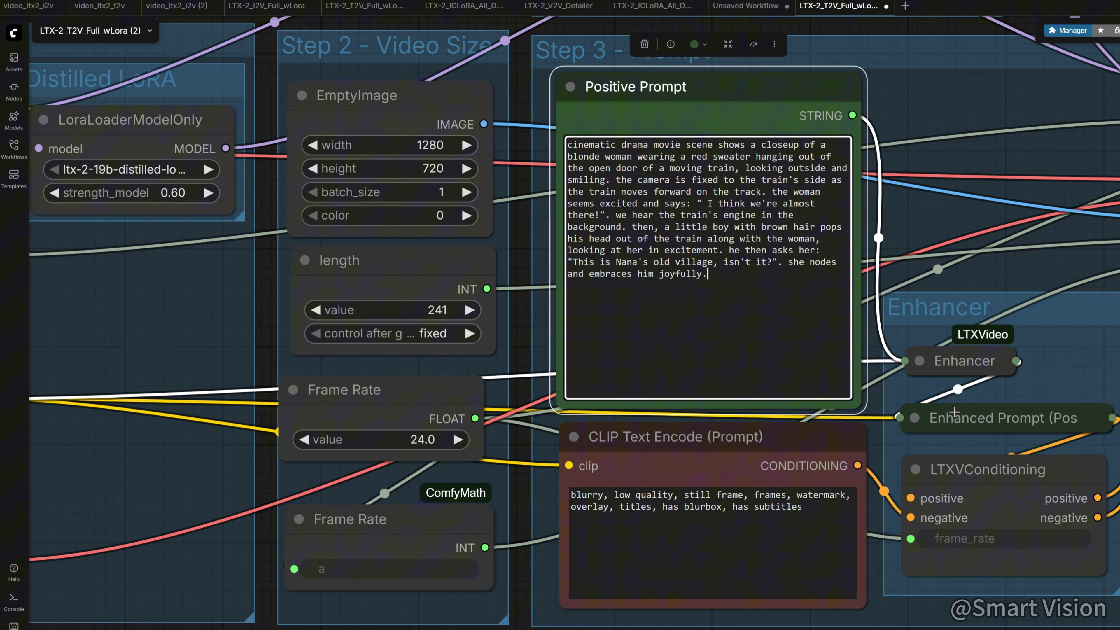
scroll(916, 413, down, 5)
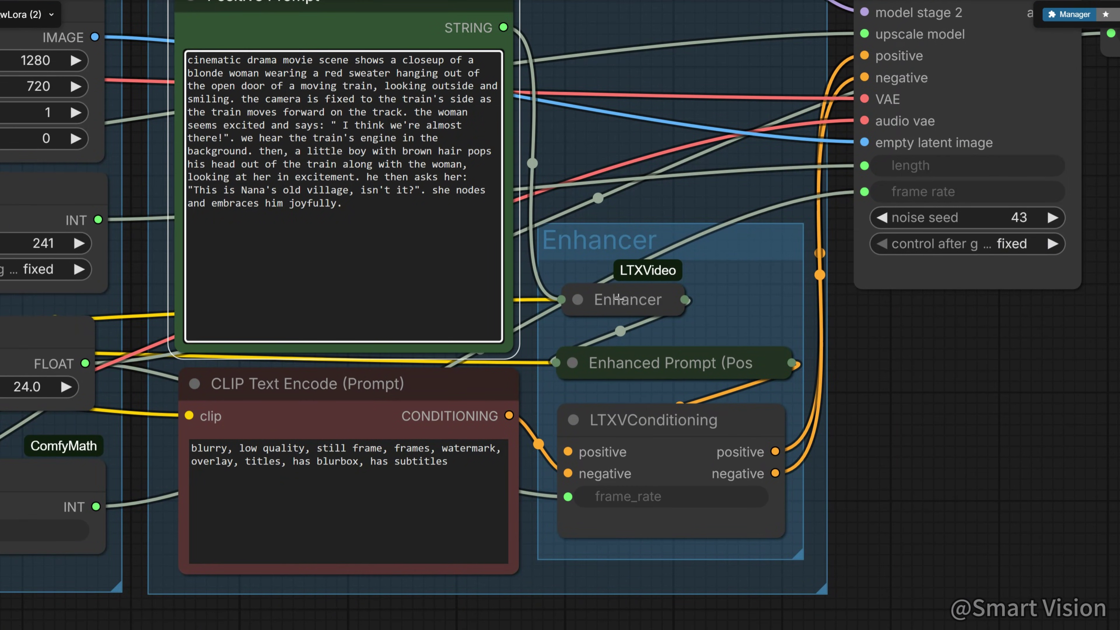
click(617, 296)
scroll(633, 319, up, 4)
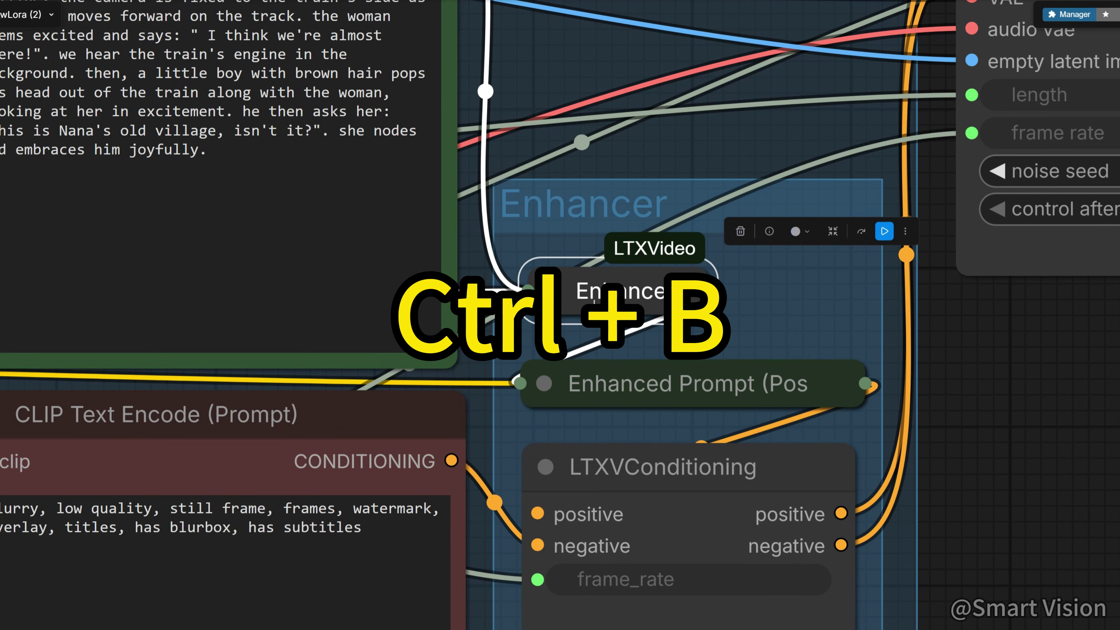
key(ctrl+b)
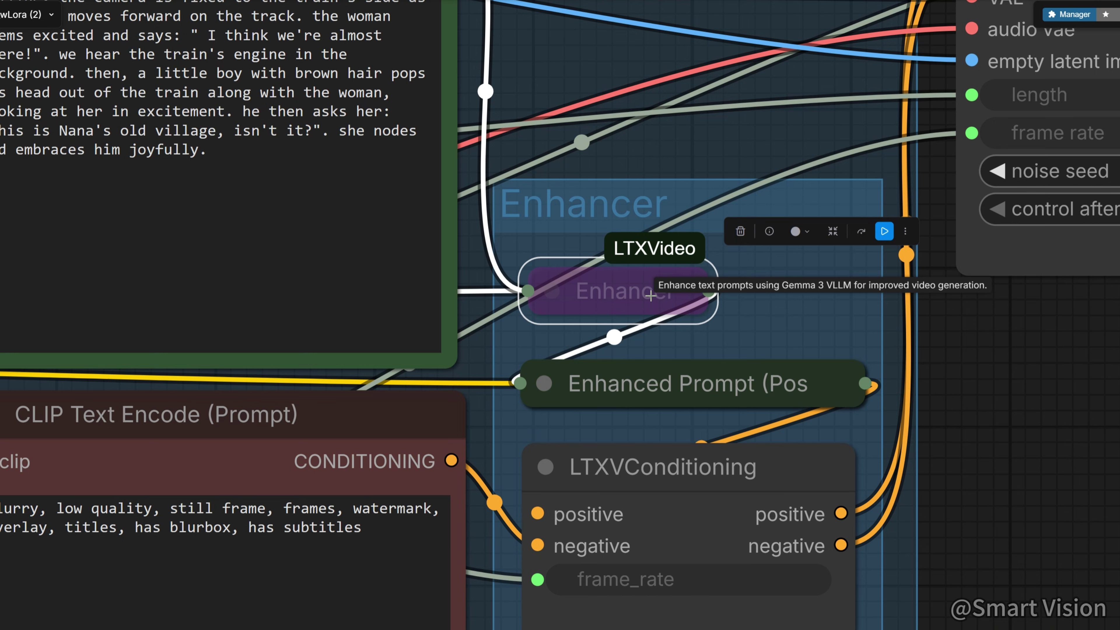
scroll(650, 295, down, 5)
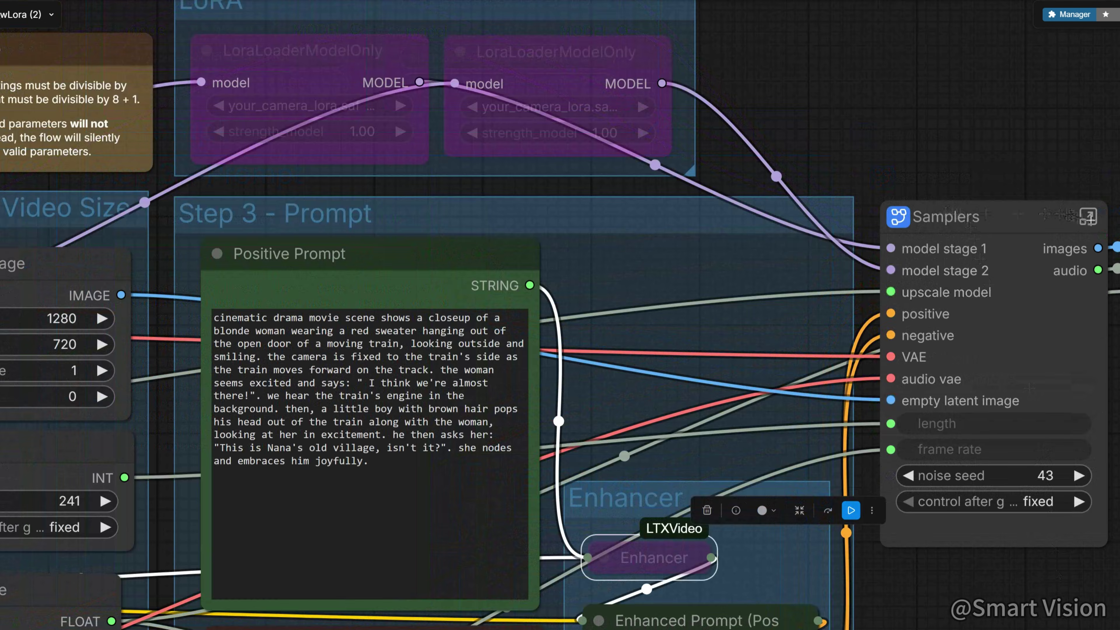
Enter the Samplers subgraph and inspect the Upscale Image By node in the Preprocess group
click(1088, 216)
scroll(830, 587, down, 5)
drag(938, 612, 770, 532)
scroll(789, 547, up, 2)
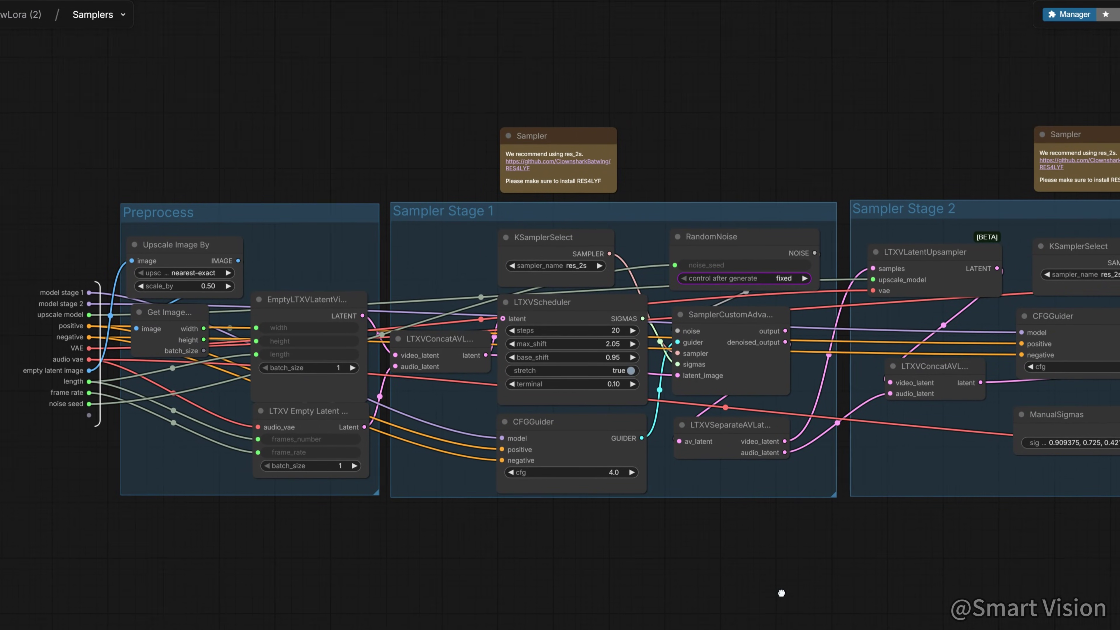
drag(781, 592, 791, 599)
click(202, 255)
scroll(133, 312, up, 5)
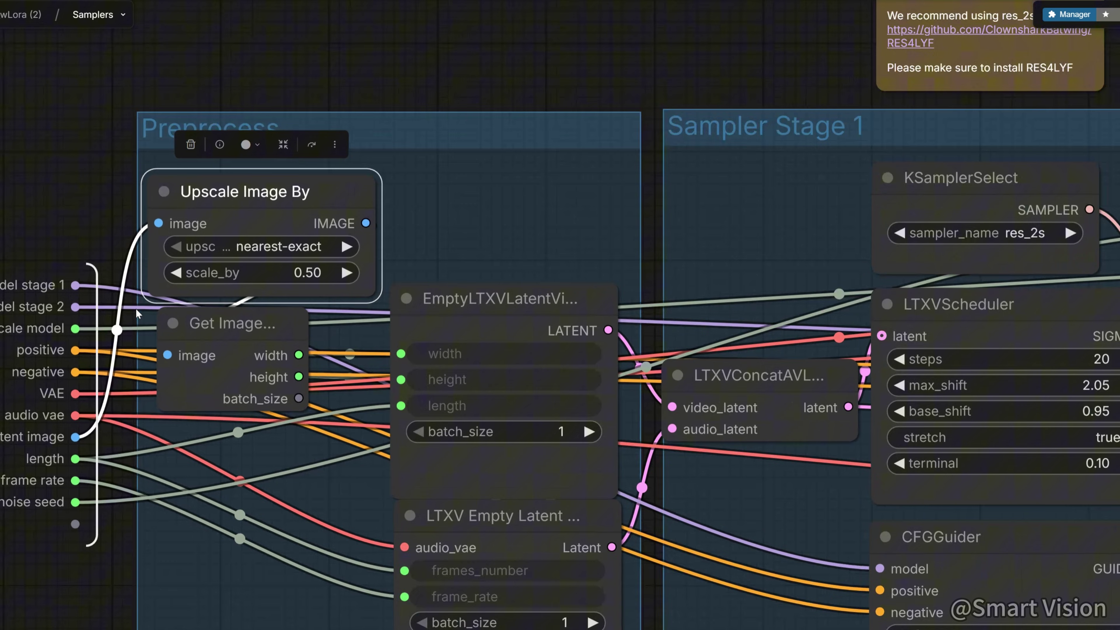
scroll(136, 313, up, 2)
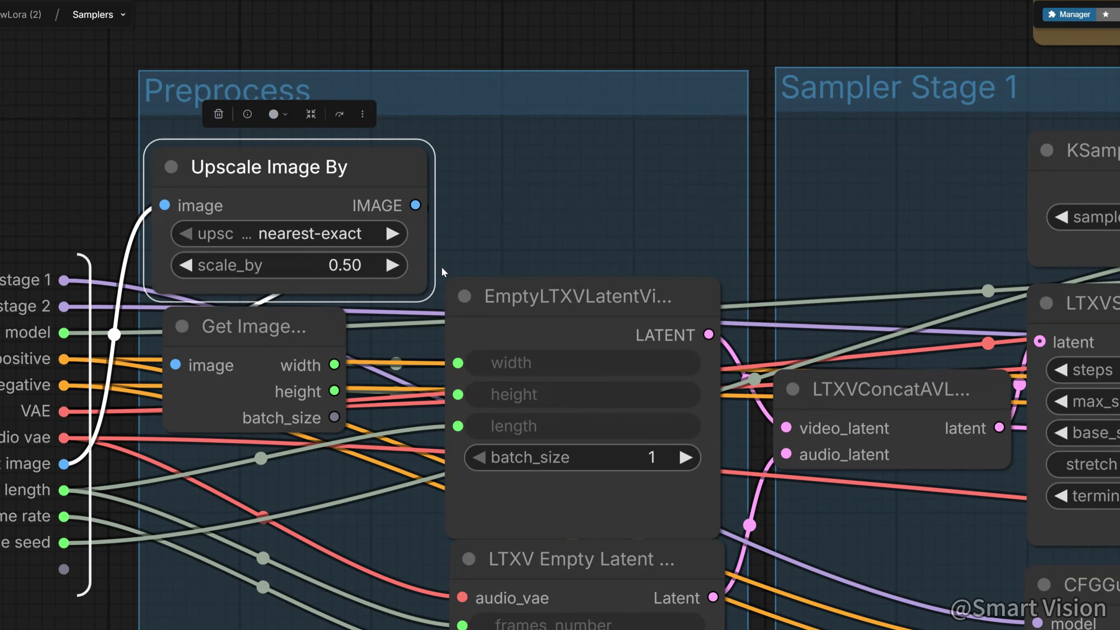
scroll(458, 256, down, 1)
scroll(862, 83, down, 8)
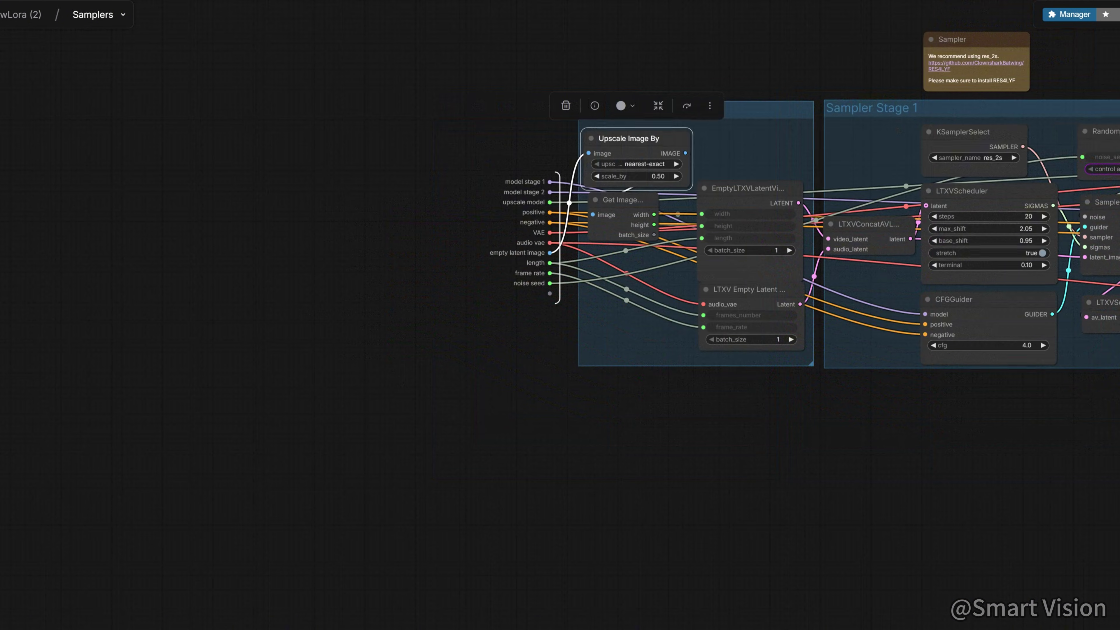
Inspect the Sampler Stage nodes: CFGGuider, LTXVScheduler, latent concat, and empty audio and video latents
drag(1110, 55, 480, 163)
scroll(579, 168, up, 7)
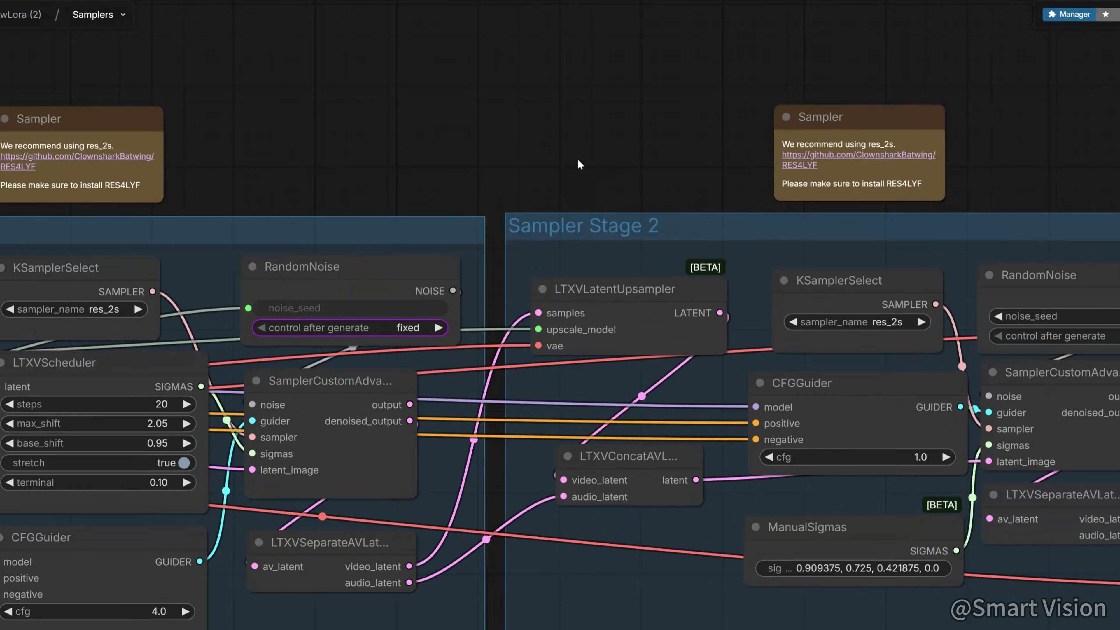
drag(634, 188, 1045, 127)
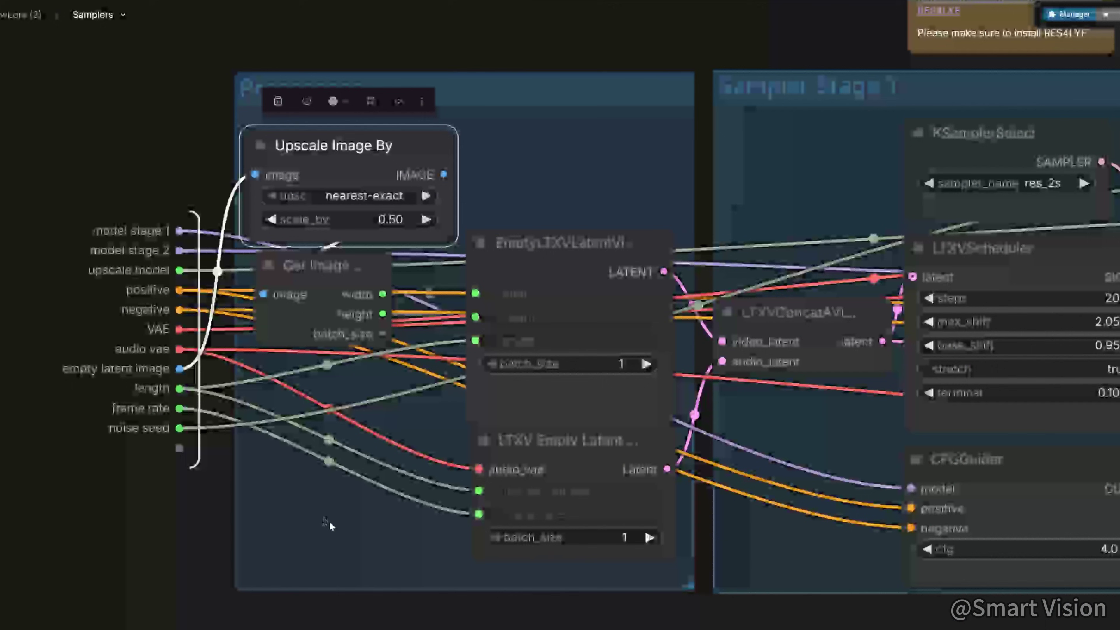
drag(329, 521, 271, 524)
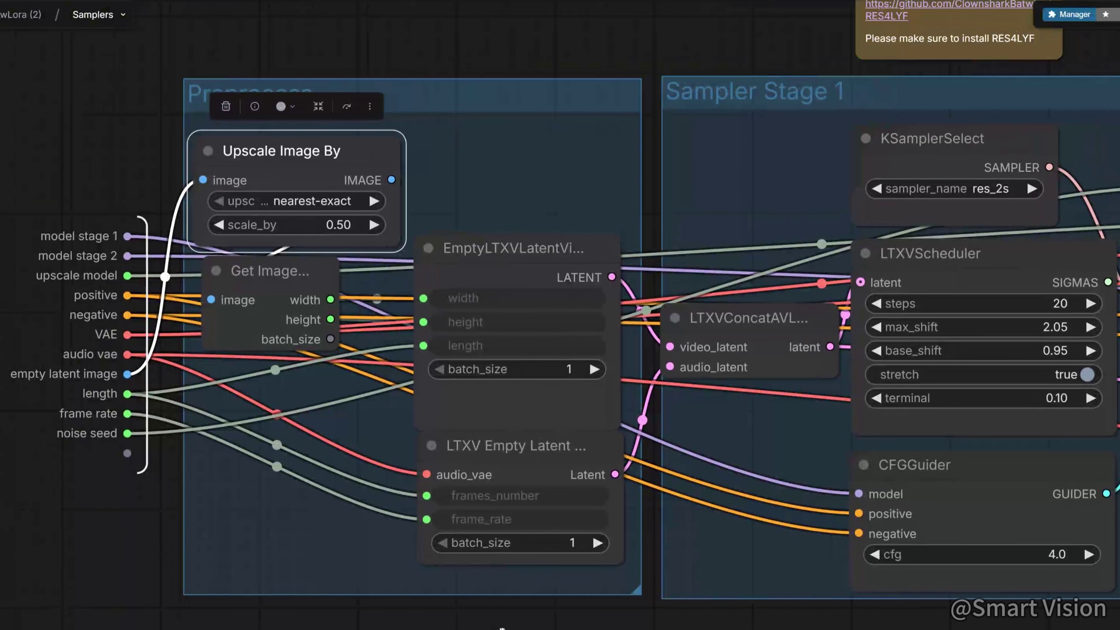
scroll(576, 604, up, 1)
drag(577, 604, 546, 617)
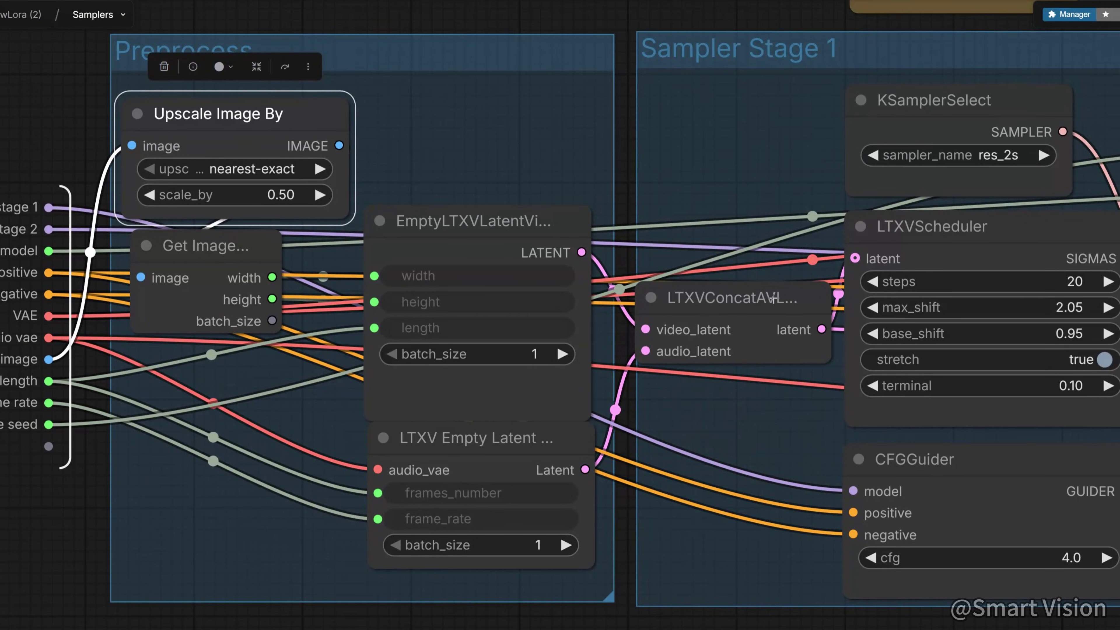
click(963, 495)
click(995, 248)
click(776, 336)
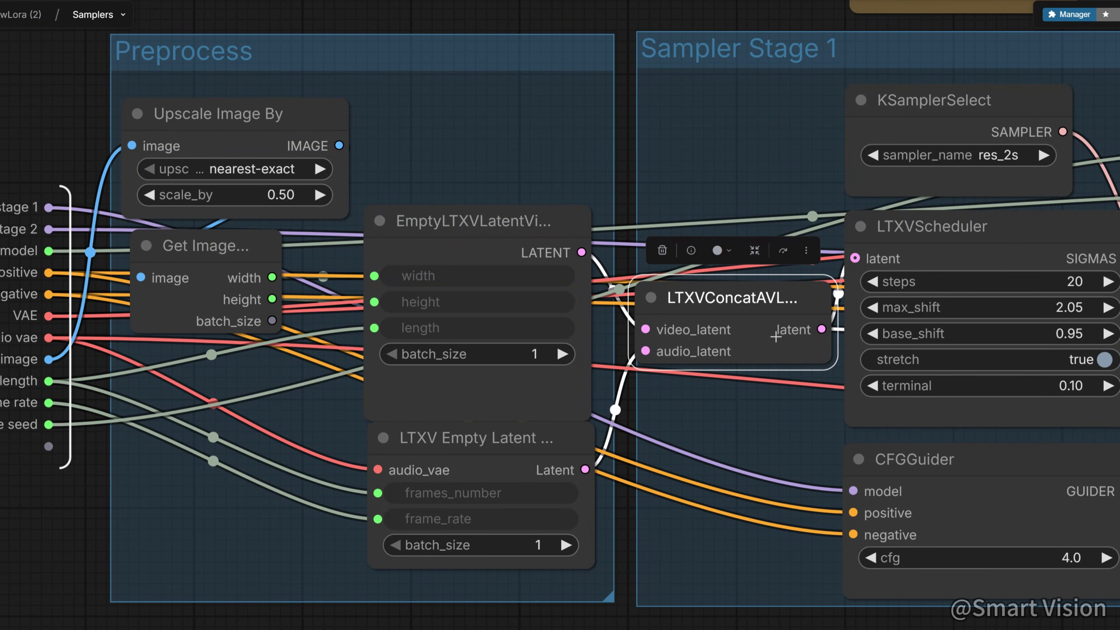
click(549, 545)
click(538, 310)
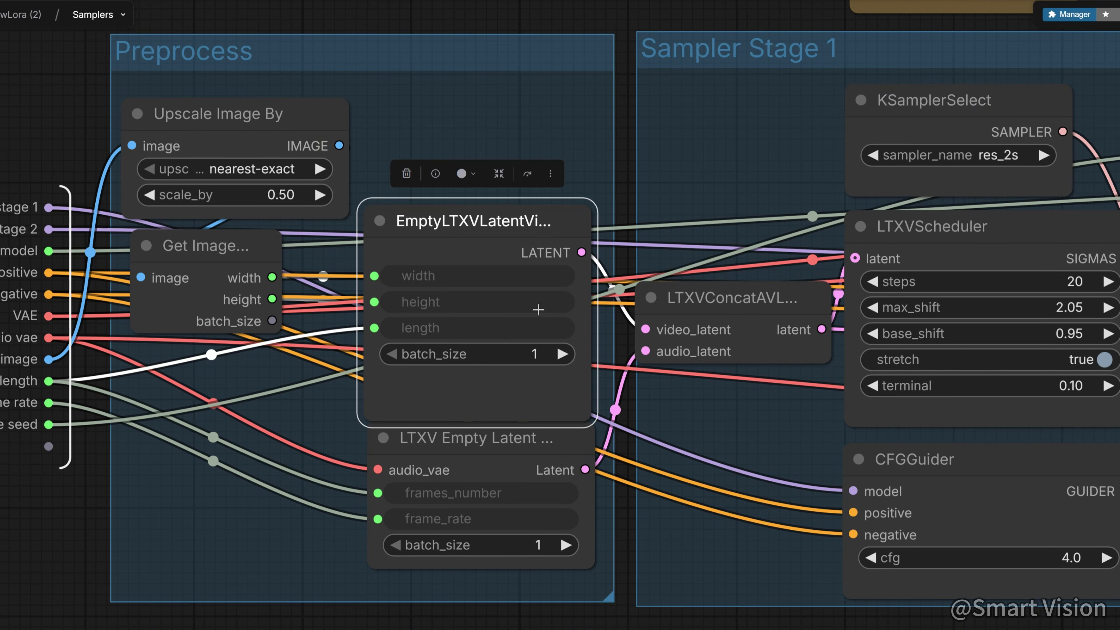
scroll(560, 315, right, 5)
scroll(560, 314, up, 1)
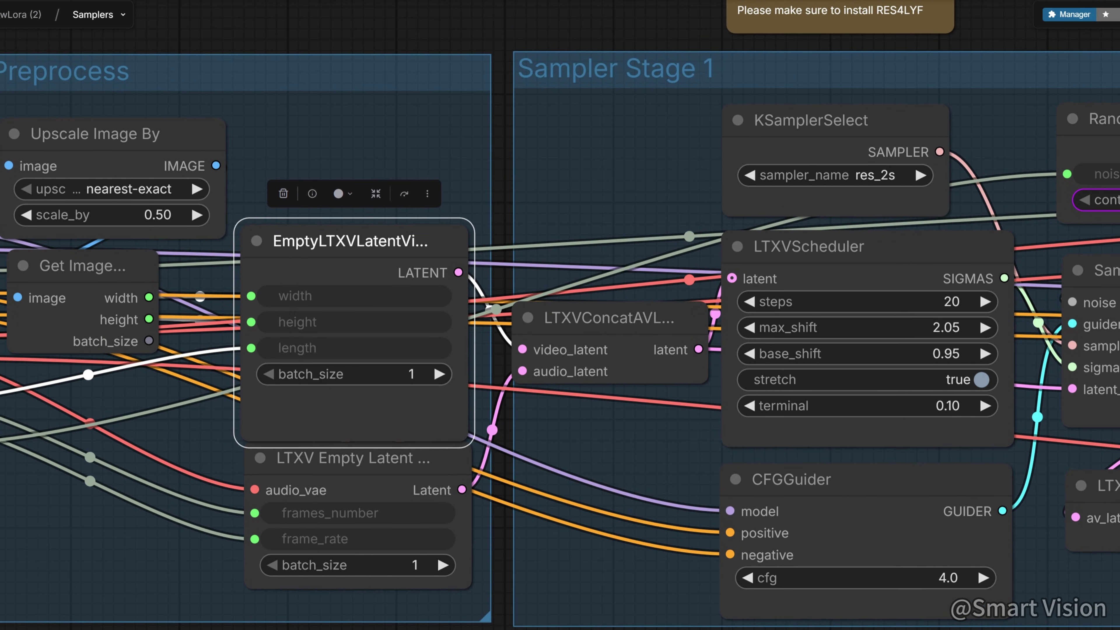
scroll(584, 512, right, 1)
scroll(584, 513, up, 1)
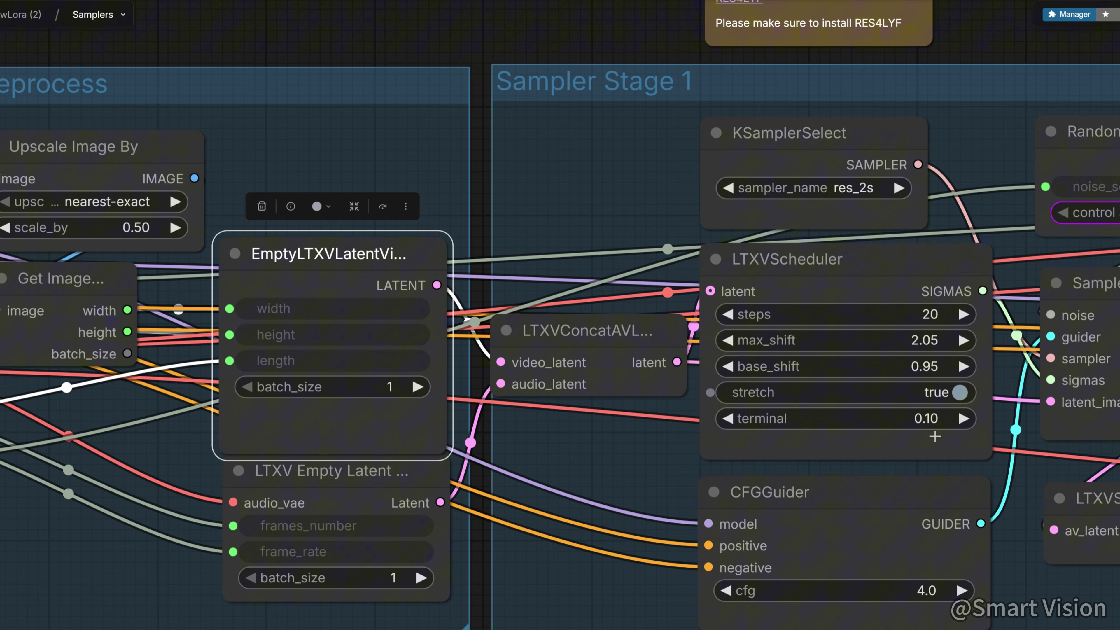
scroll(930, 547, right, 3)
scroll(930, 547, up, 1)
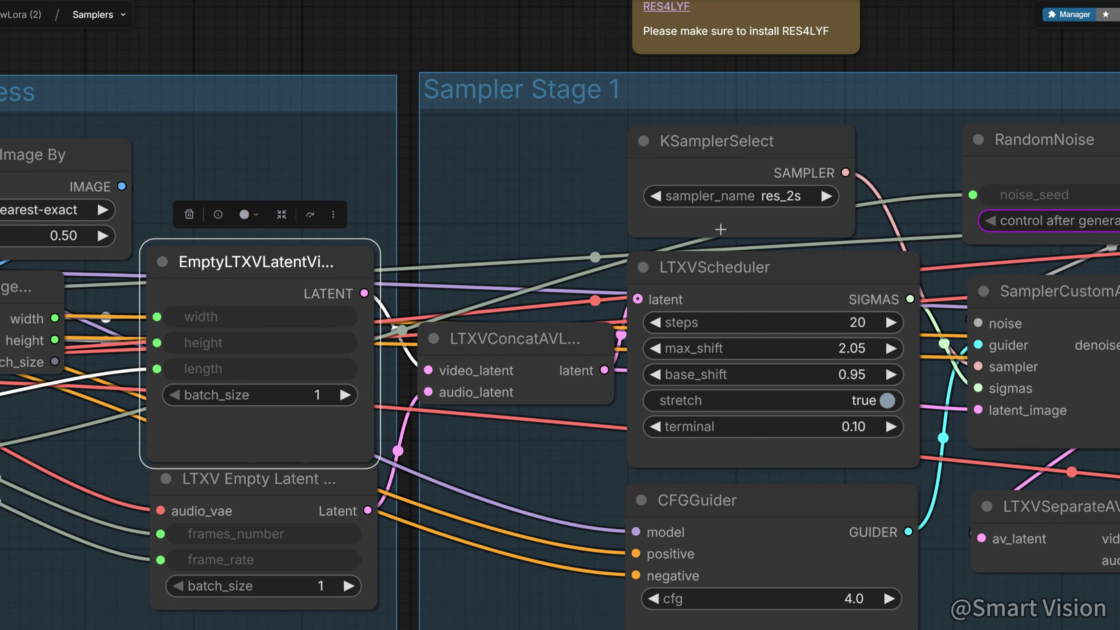
click(742, 517)
scroll(963, 603, right, 10)
scroll(963, 603, down, 3)
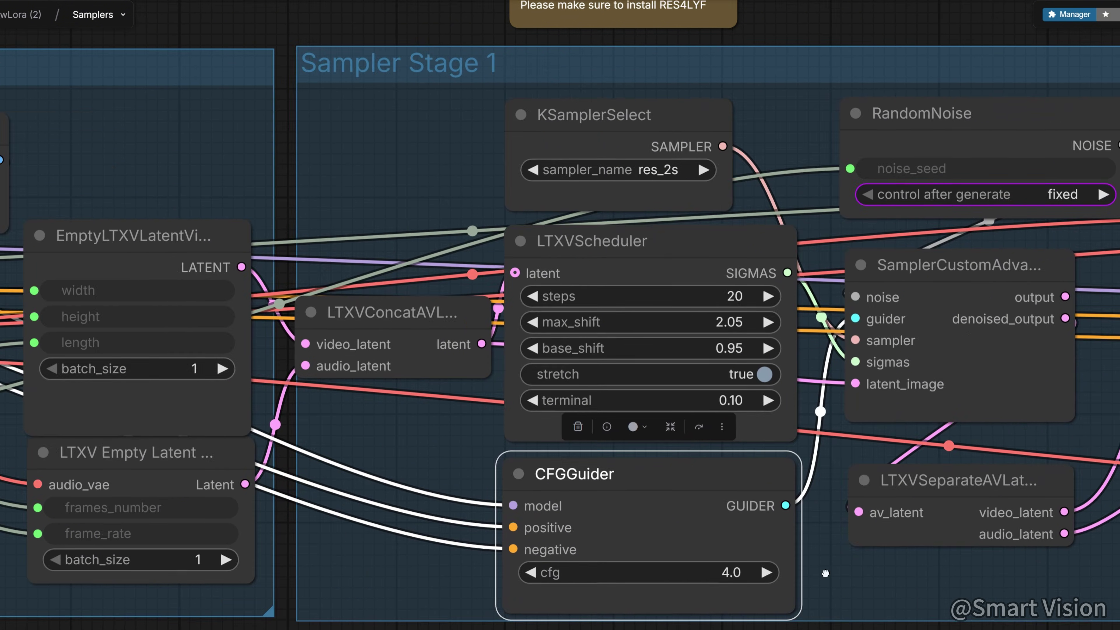
scroll(531, 454, up, 2)
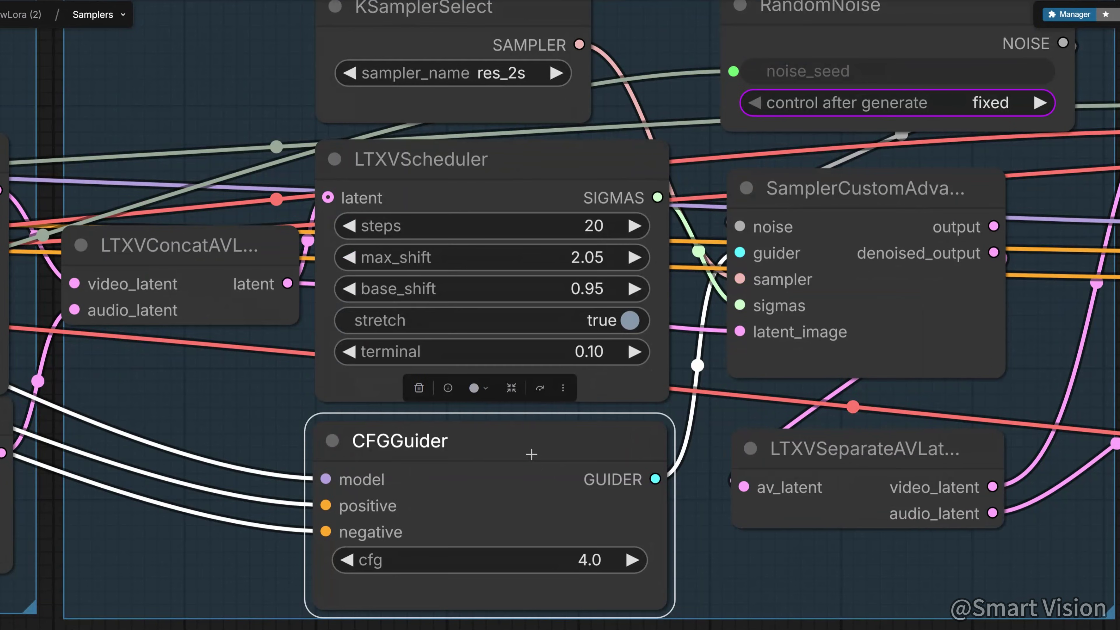
scroll(791, 593, up, 3)
scroll(801, 621, down, 1)
scroll(801, 621, down, 1)
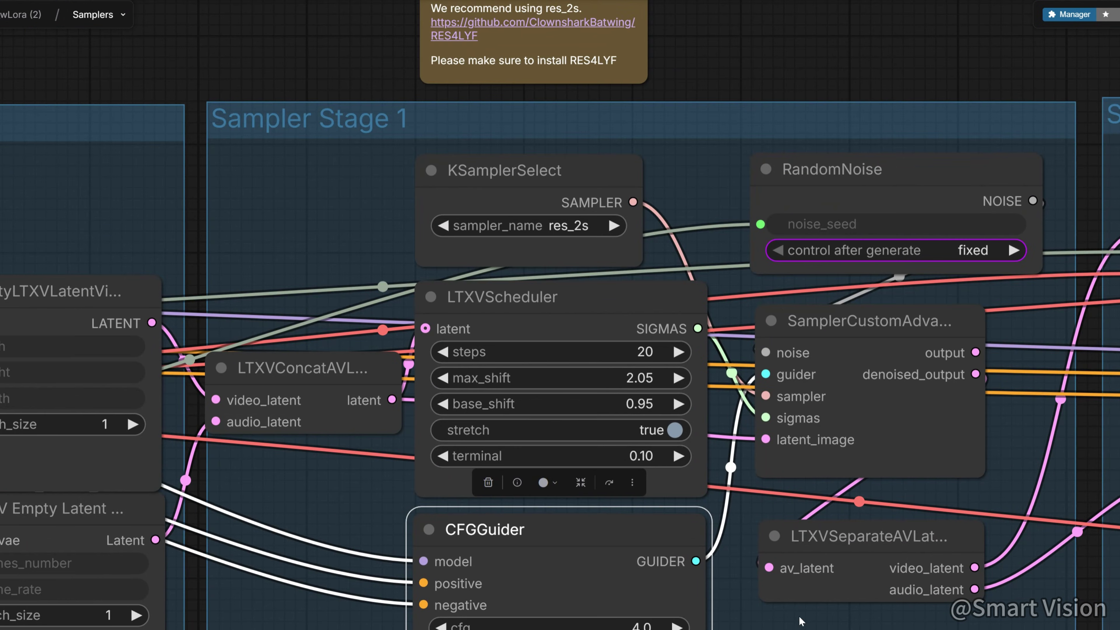
scroll(680, 434, right, 3)
scroll(681, 434, down, 2)
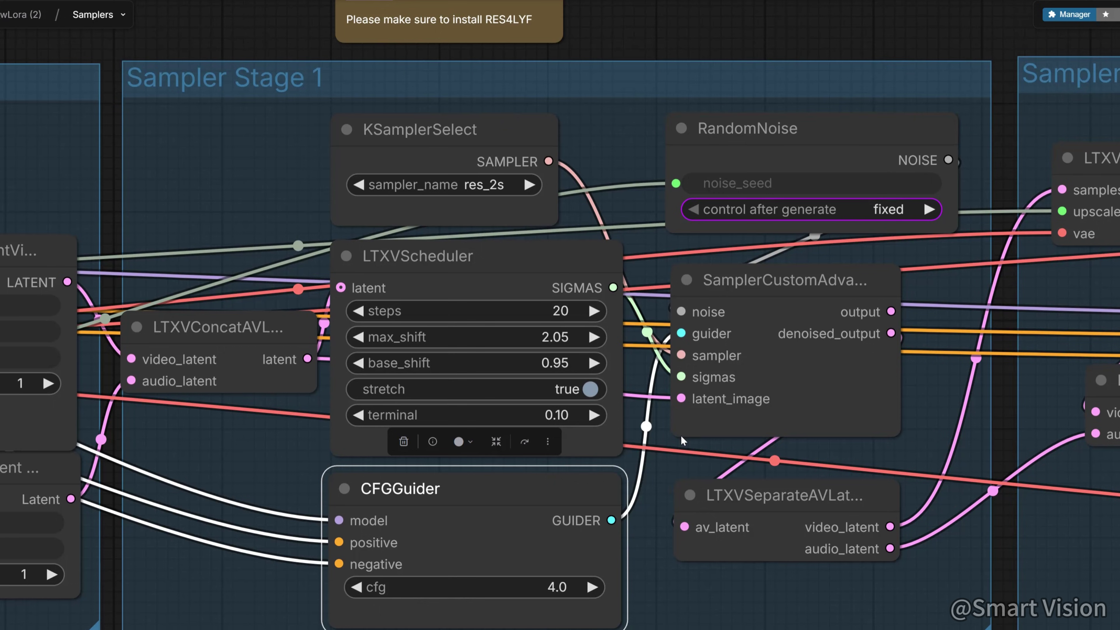
click(557, 271)
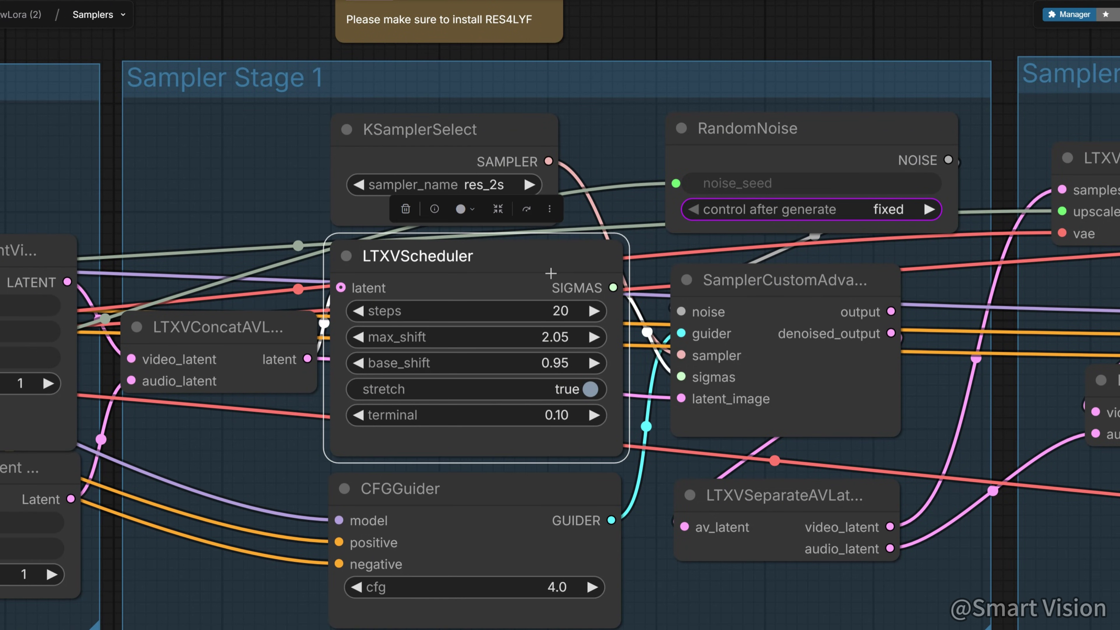
drag(573, 259, 566, 257)
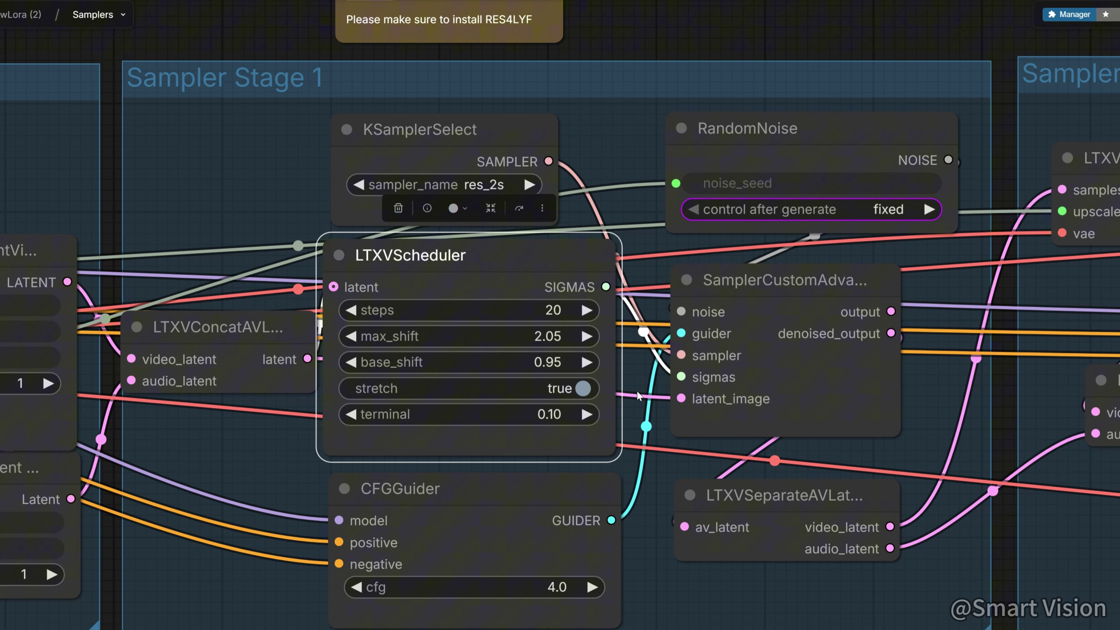
click(802, 411)
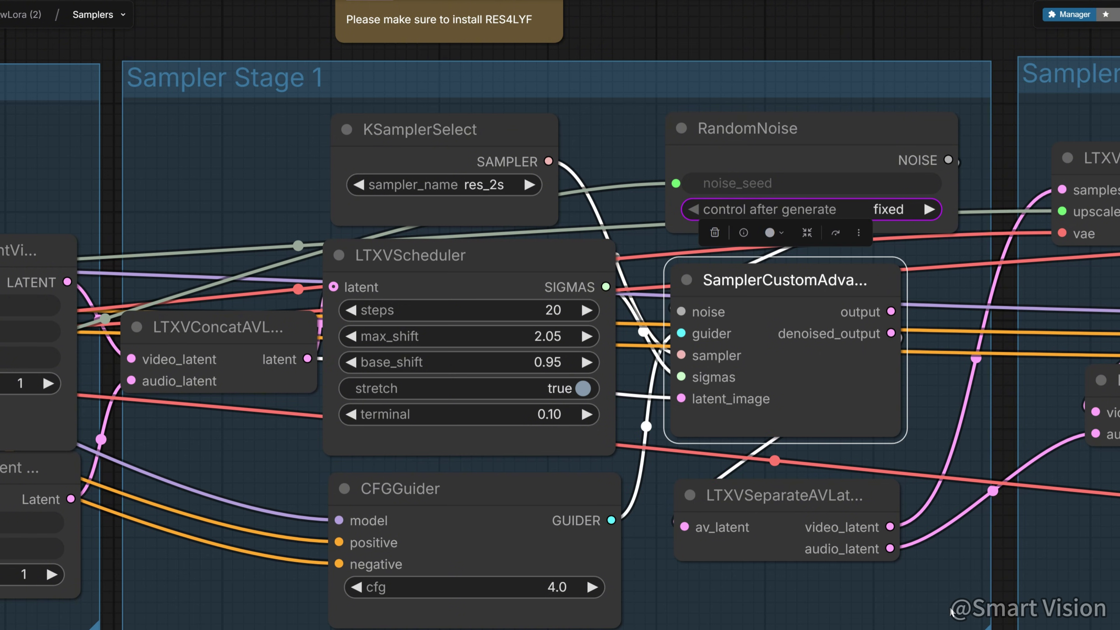
click(813, 499)
scroll(693, 174, right, 10)
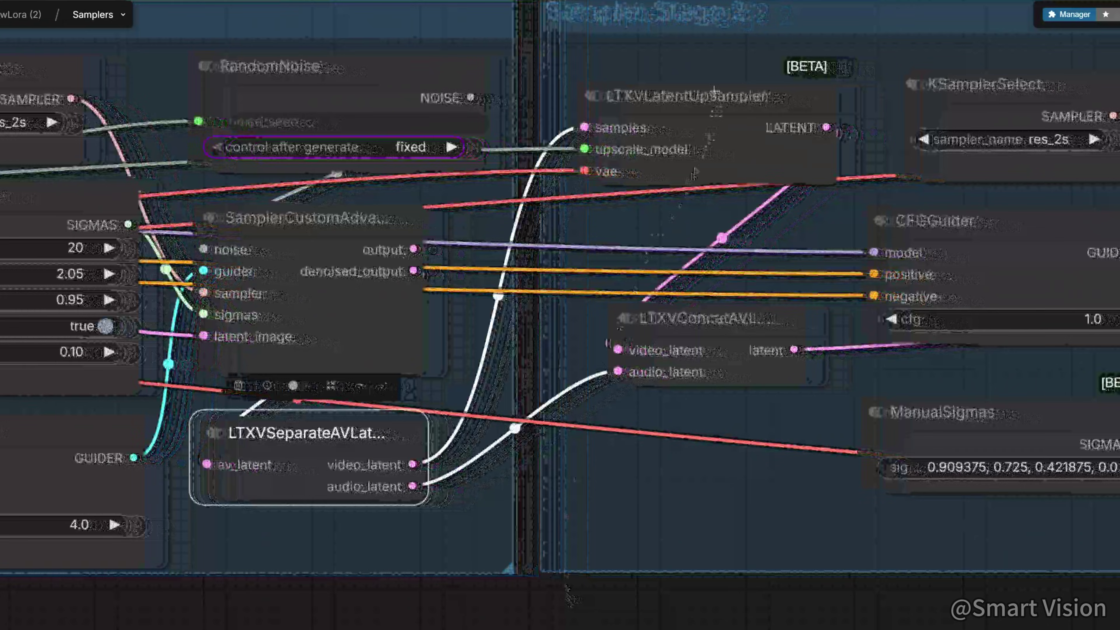
click(693, 174)
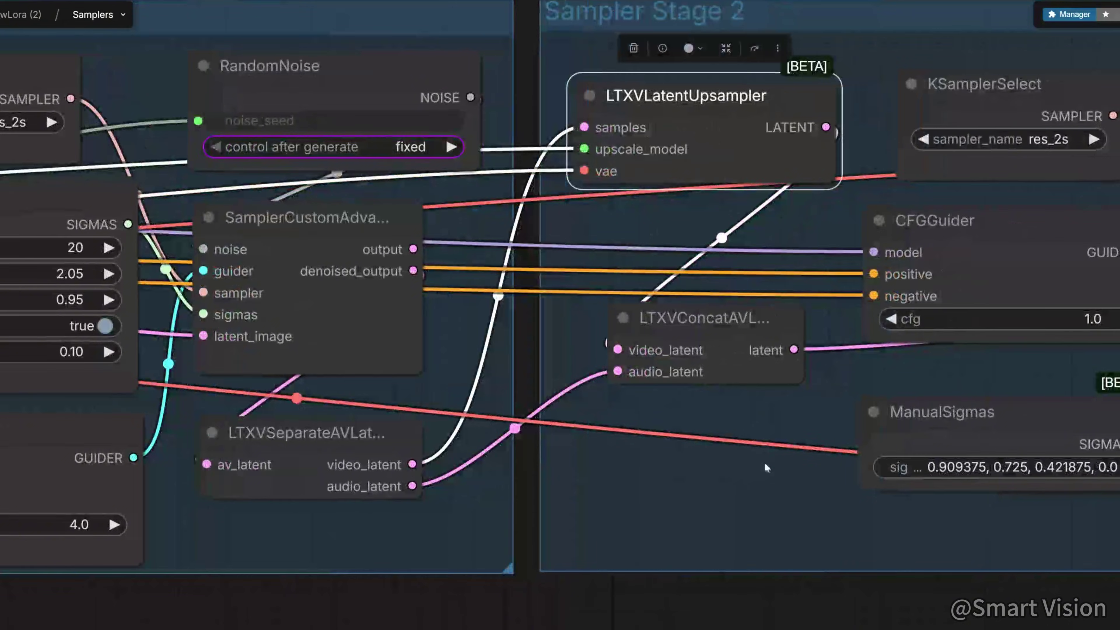
scroll(587, 534, right, 5)
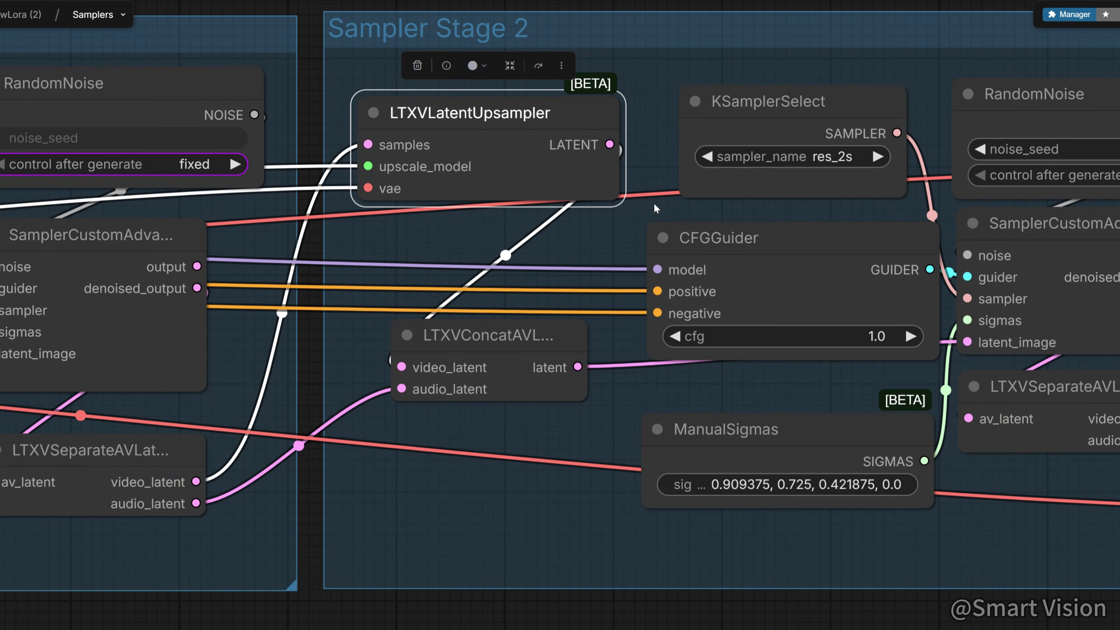
click(754, 269)
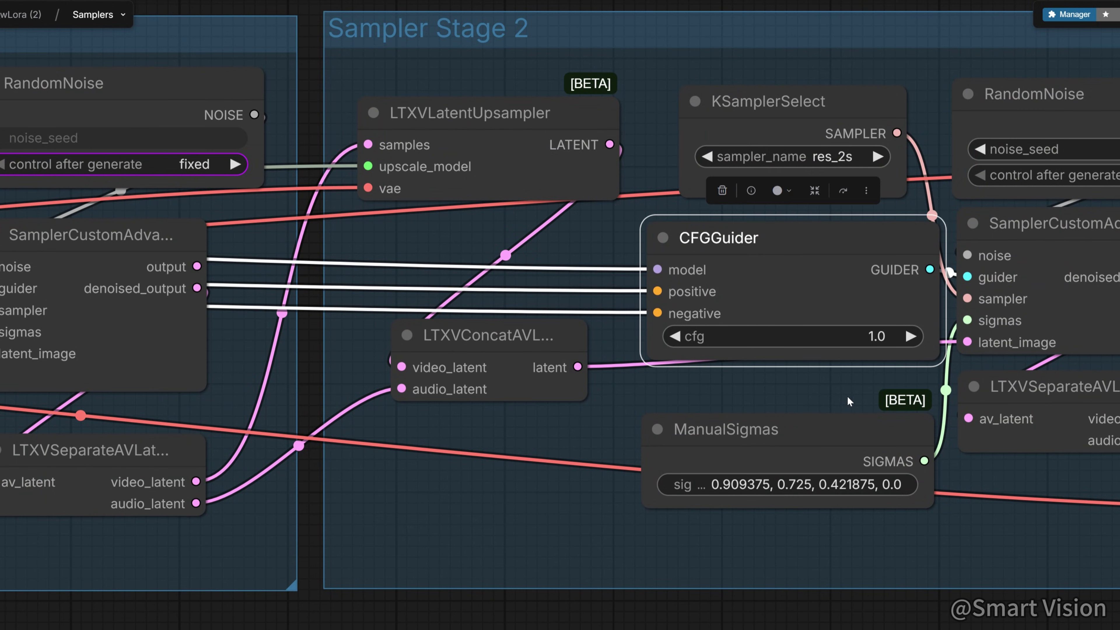
drag(844, 391, 769, 416)
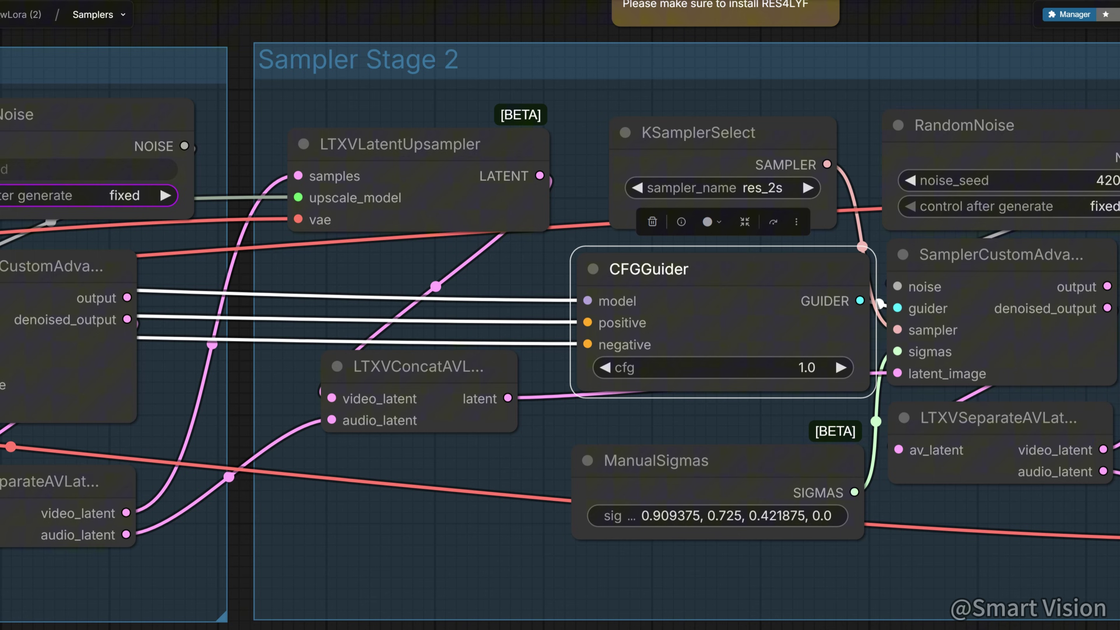
drag(805, 479, 671, 463)
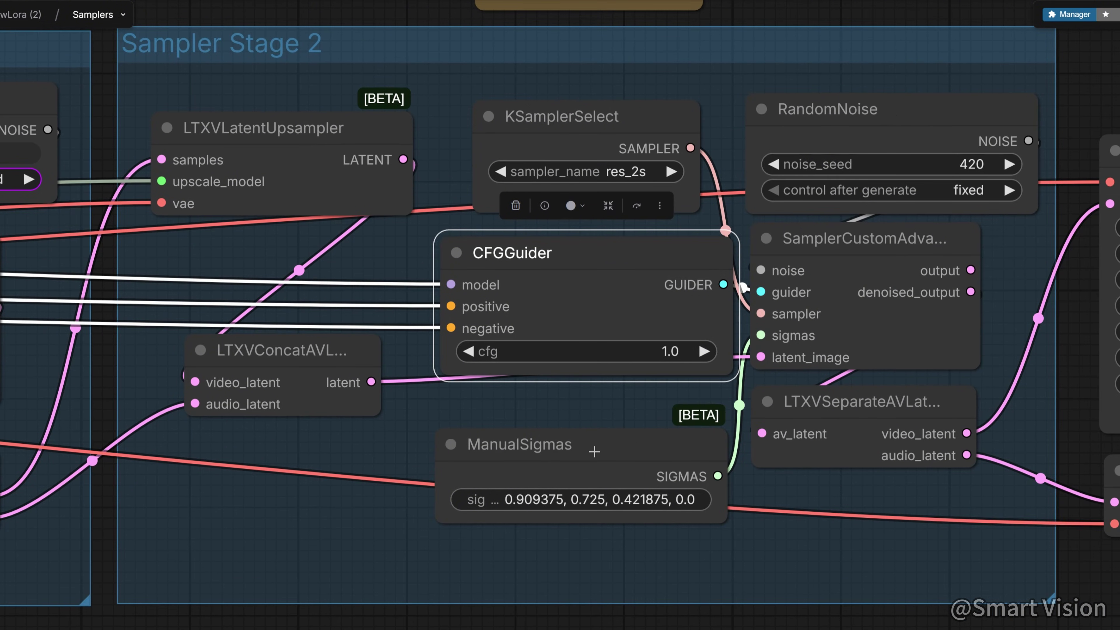
click(595, 451)
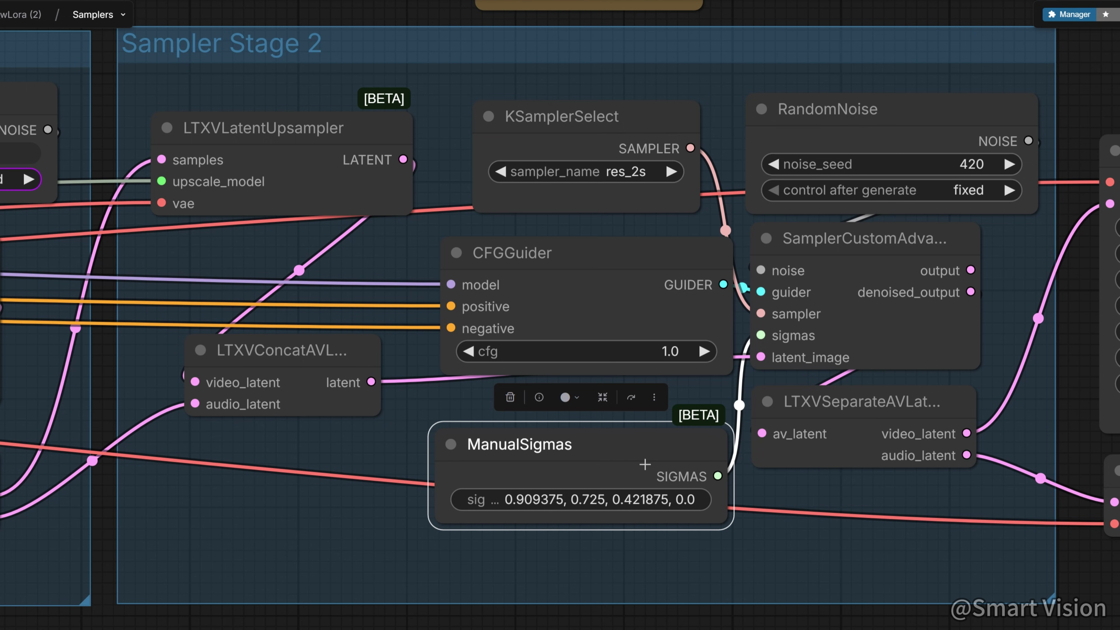
scroll(644, 464, up, 1)
drag(644, 464, 466, 545)
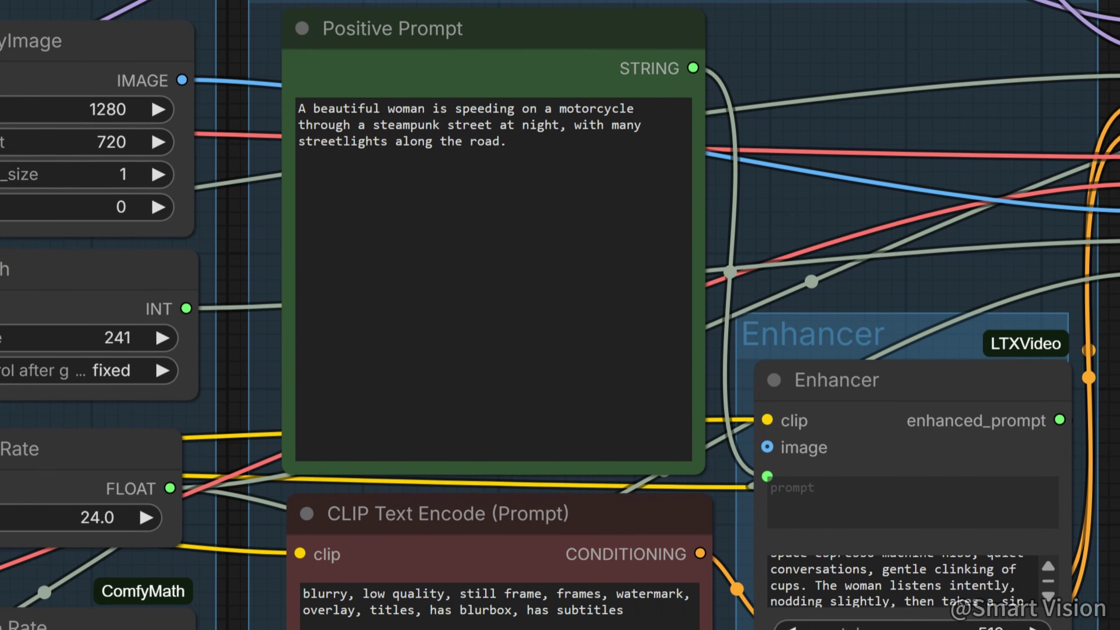
Select the whole Positive Prompt text to review it, leaving the caret at its end
click(520, 168)
key(ctrl+a)
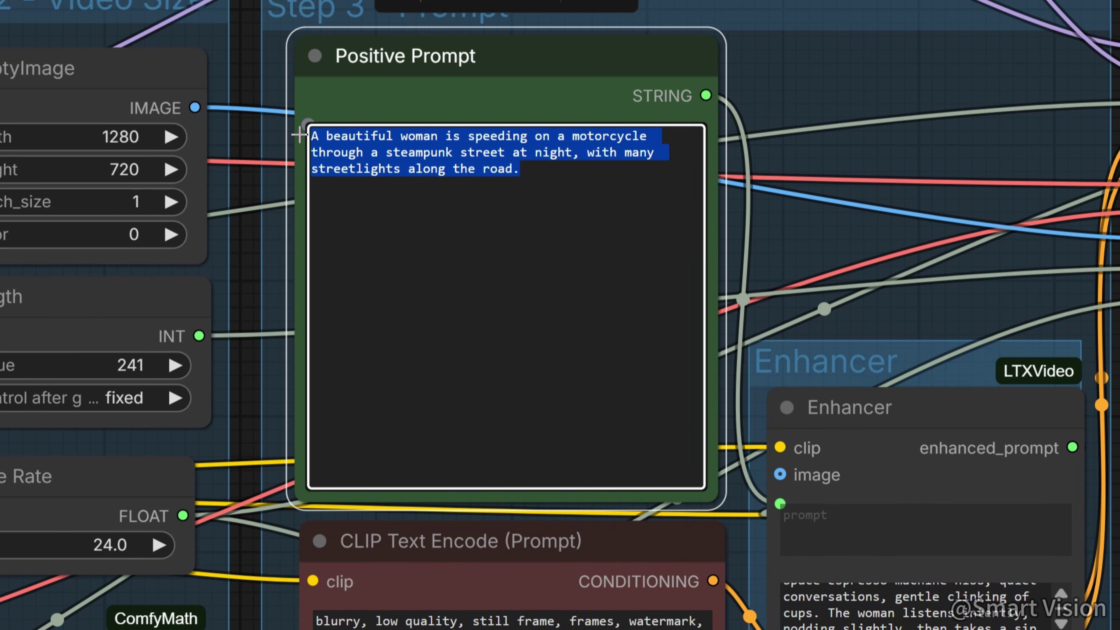
click(446, 221)
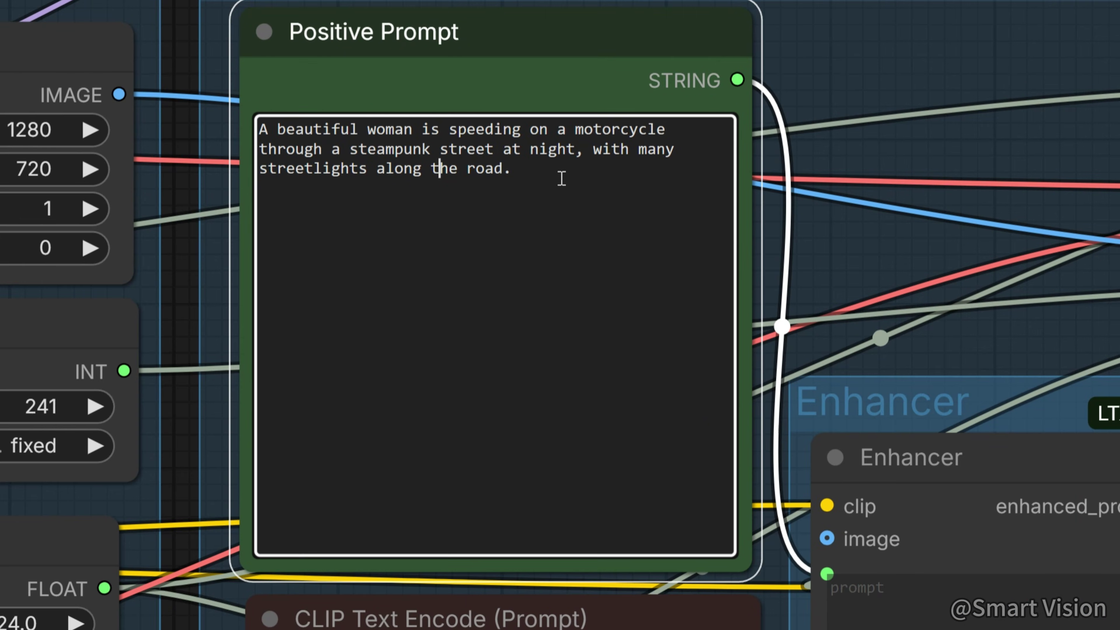
click(570, 205)
scroll(484, 260, up, 1)
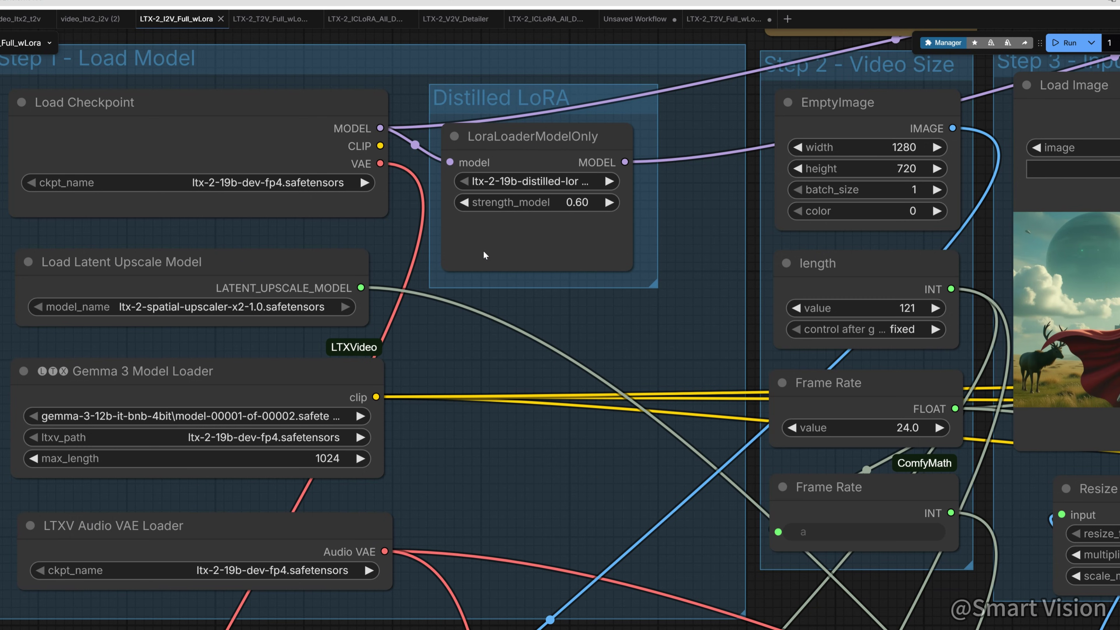
Inspect the Load Checkpoint node and the warrior image in the Load Image node
click(308, 145)
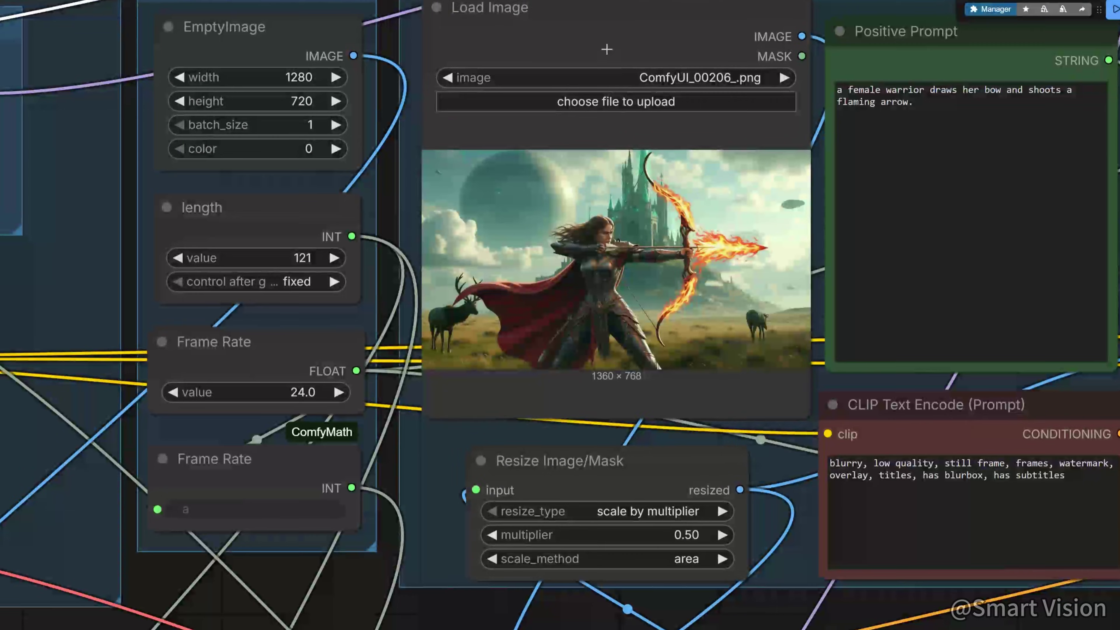
click(1074, 84)
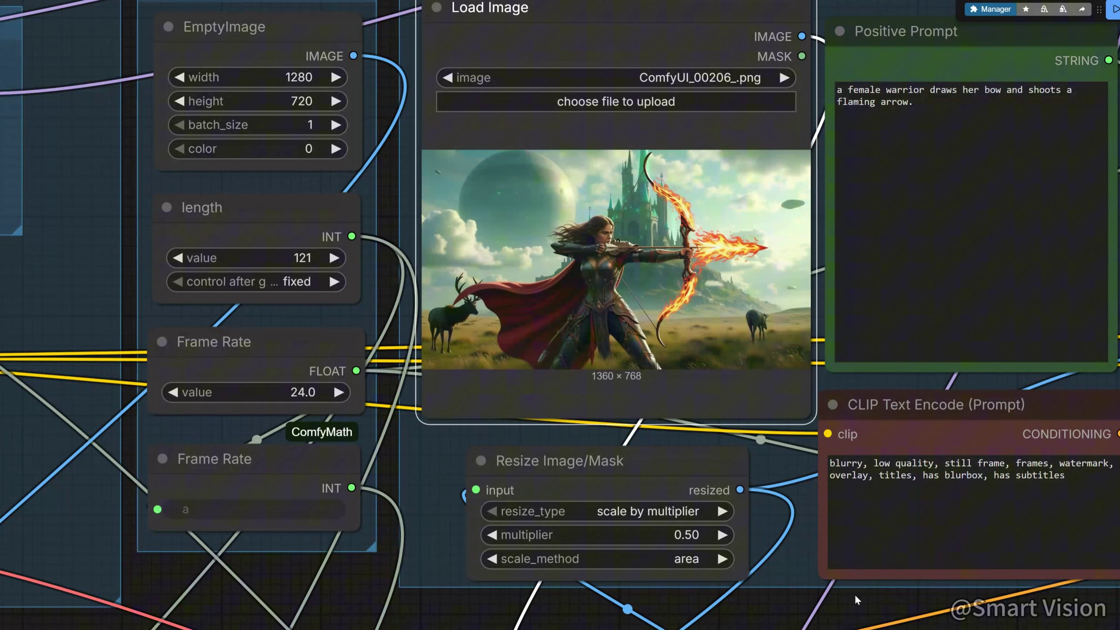
scroll(560, 315, right, 5)
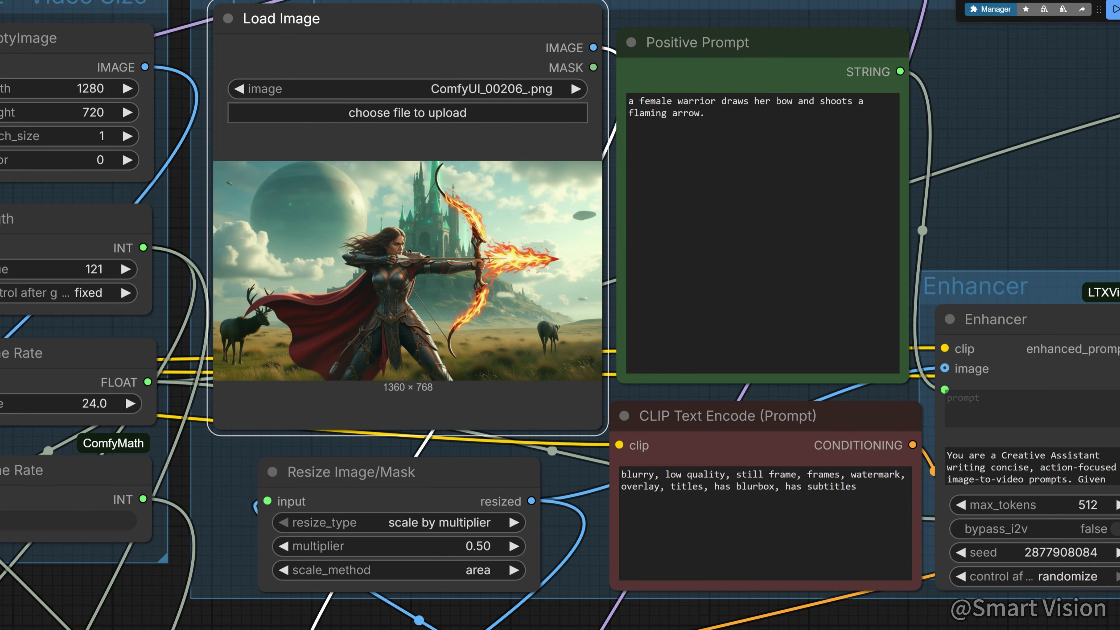
scroll(559, 315, down, 2)
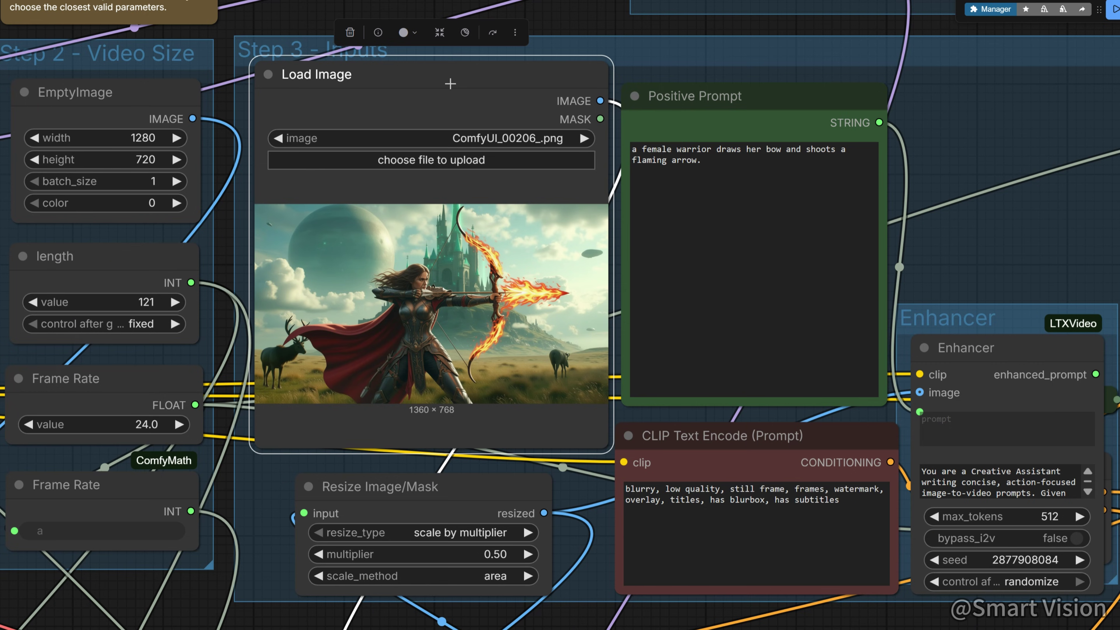
scroll(442, 198, up, 4)
scroll(447, 215, up, 2)
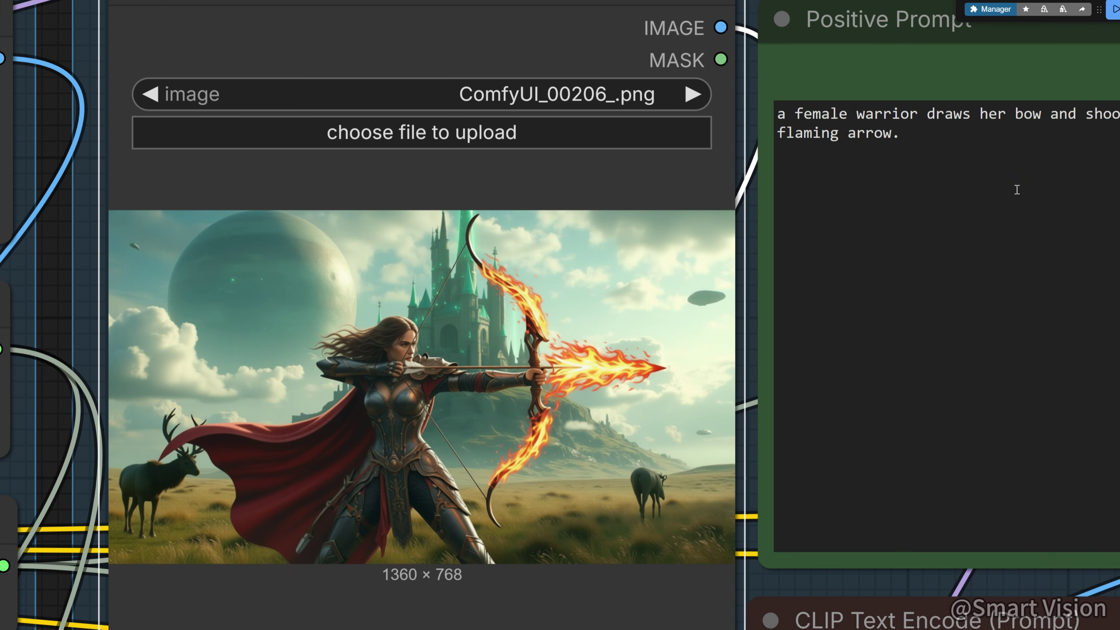
Highlight 'flaming arrow' in the positive prompt, then clear the selection
click(1021, 179)
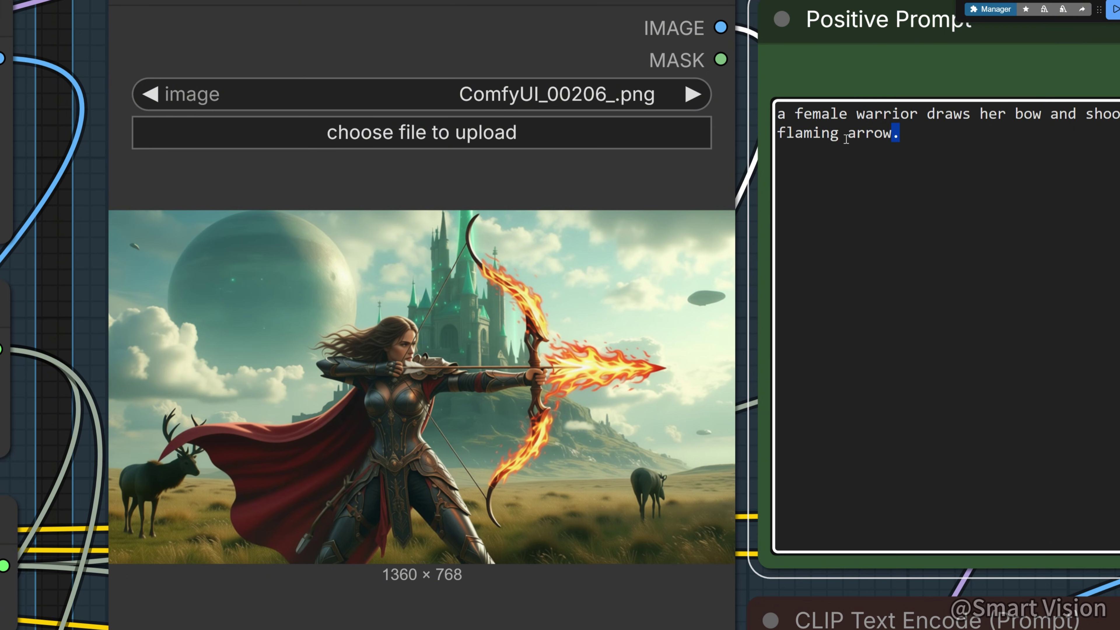
drag(897, 132, 777, 133)
click(910, 113)
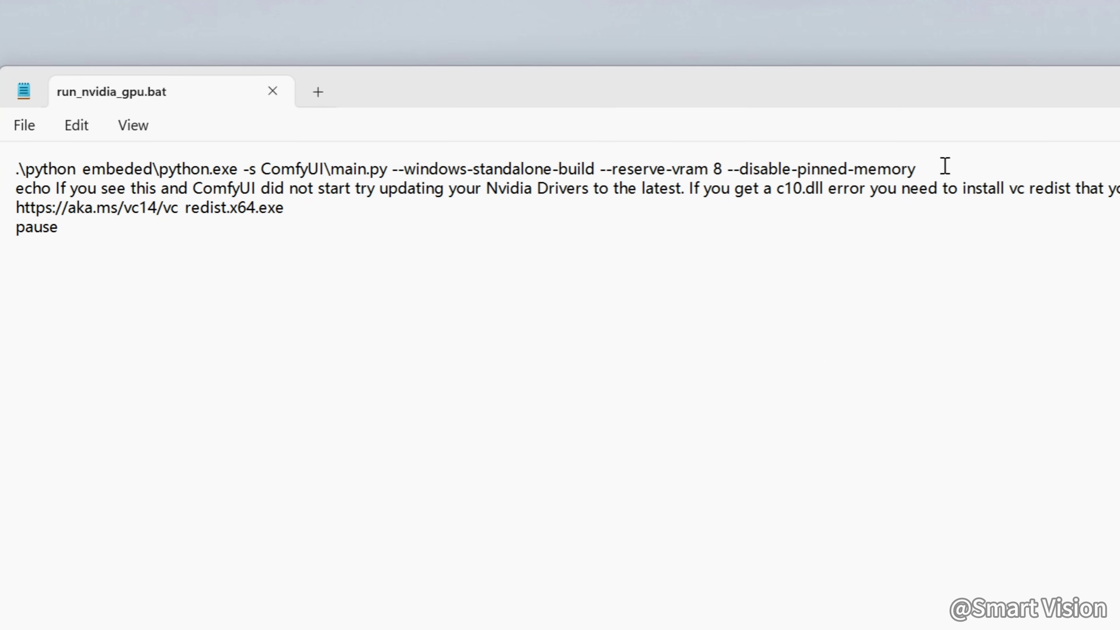
Highlight the --reserve-vram 8 option and its value 8 in run_nvidia_gpu.bat
drag(723, 167, 599, 168)
click(702, 233)
mouse_move(726, 169)
mouse_down()
mouse_move(600, 166)
mouse_move(713, 168)
mouse_up()
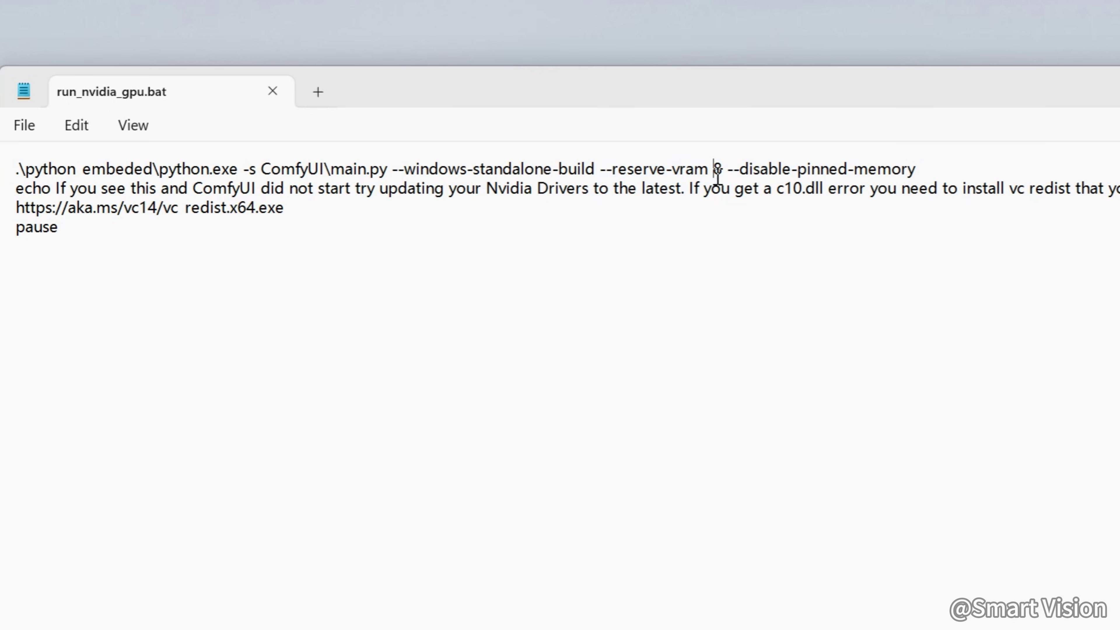
click(762, 253)
click(723, 169)
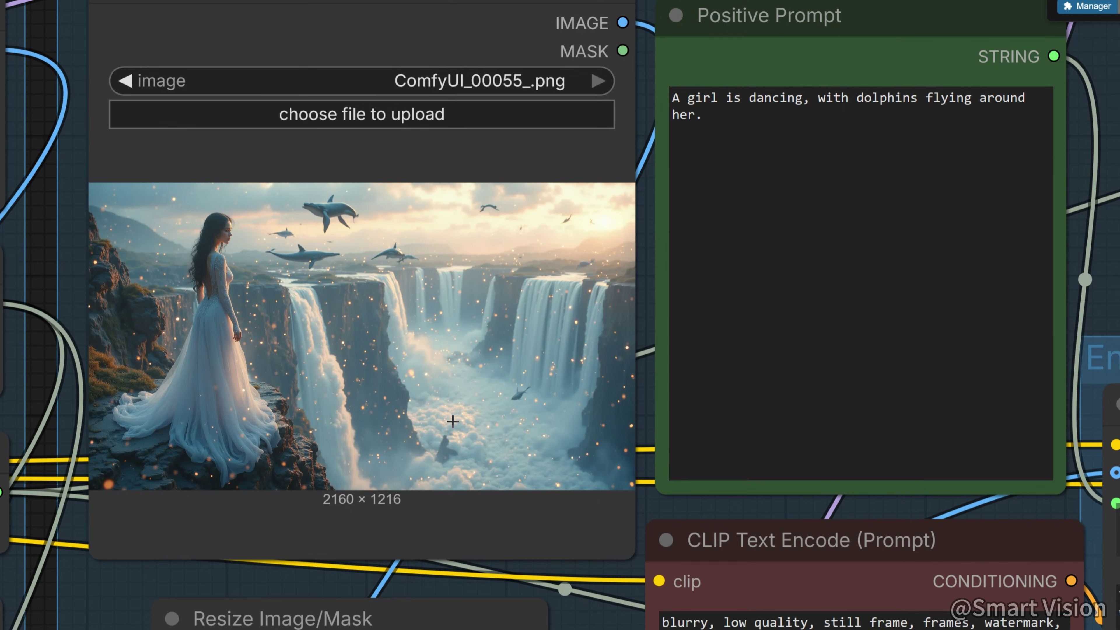
Pan and zoom across the workflow's image and prompt nodes
drag(728, 510, 598, 598)
scroll(240, 547, up, 2)
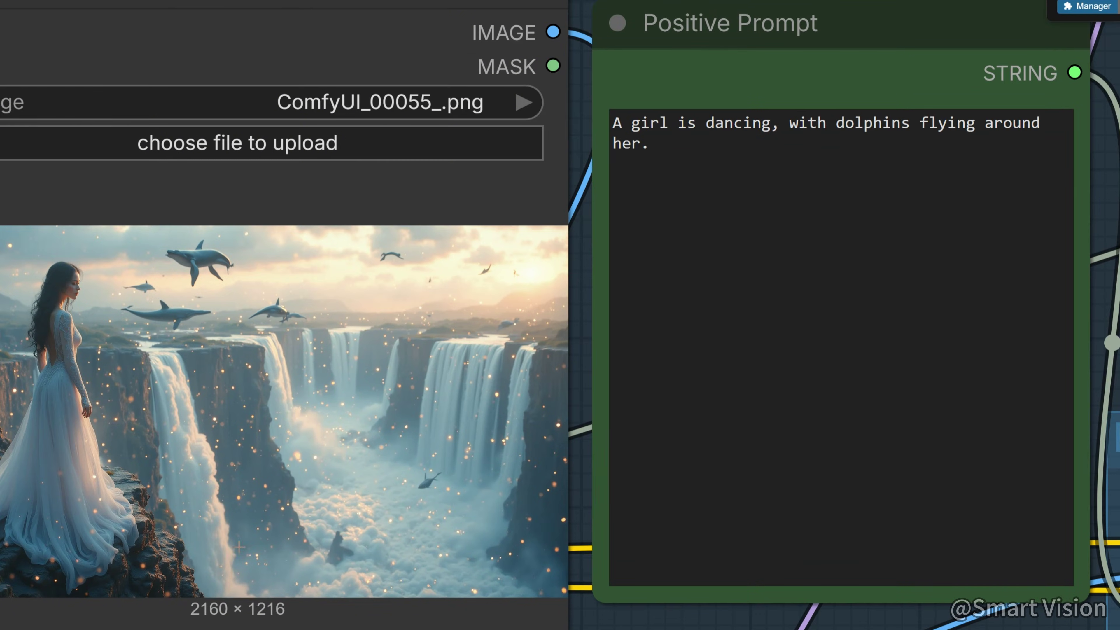
mouse_move(736, 626)
mouse_down()
mouse_move(707, 621)
mouse_move(741, 624)
mouse_up()
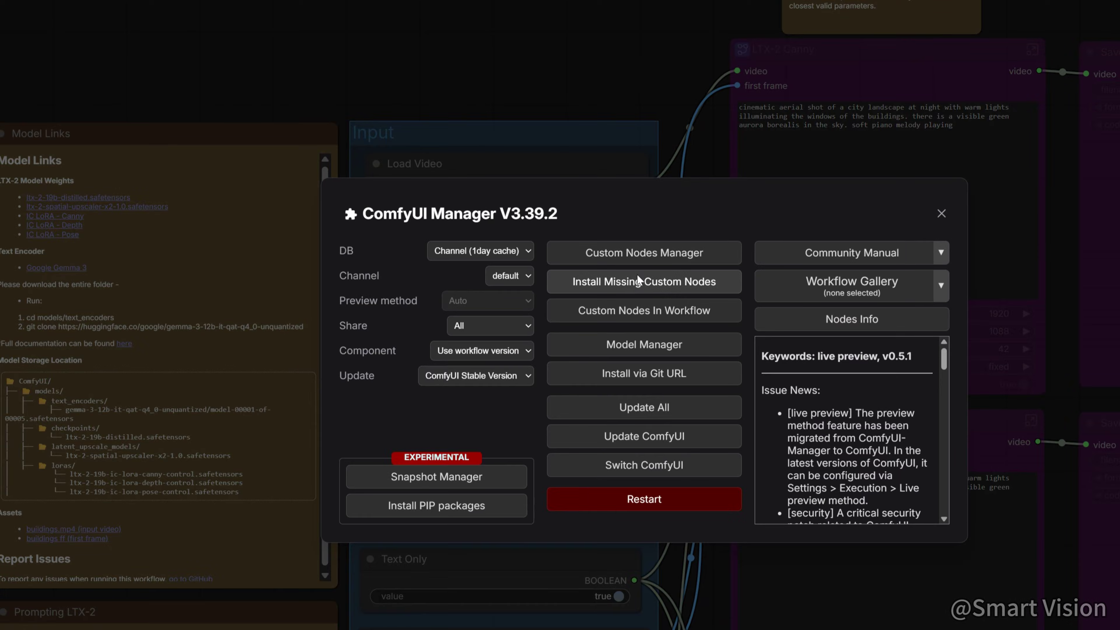
Confirm in the Manager that no custom nodes are missing, then select the Model Links note
click(637, 275)
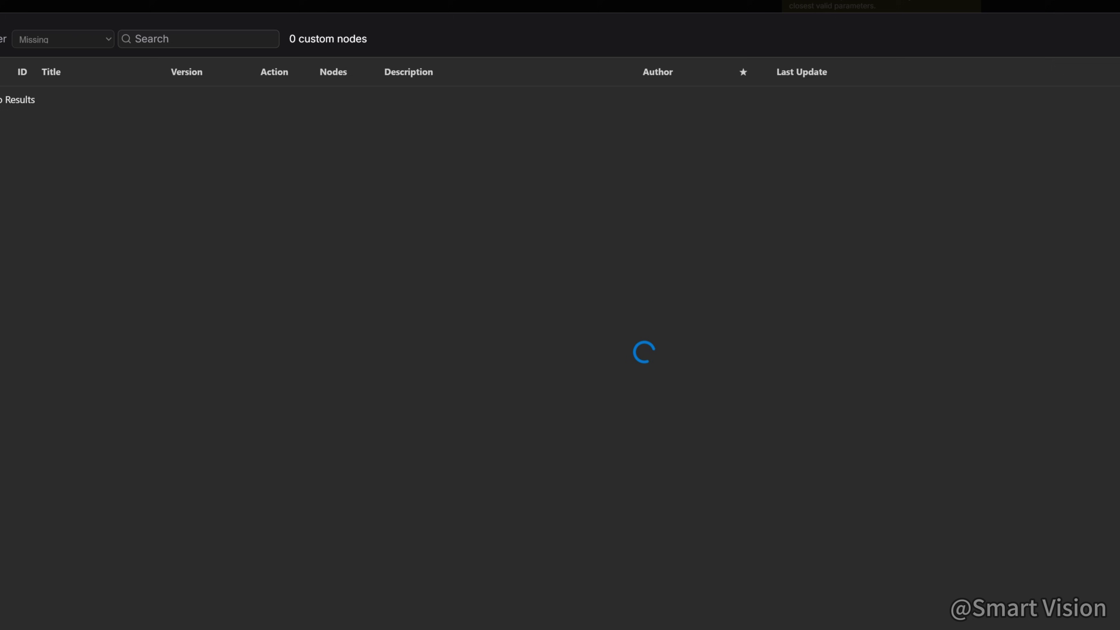
click(709, 497)
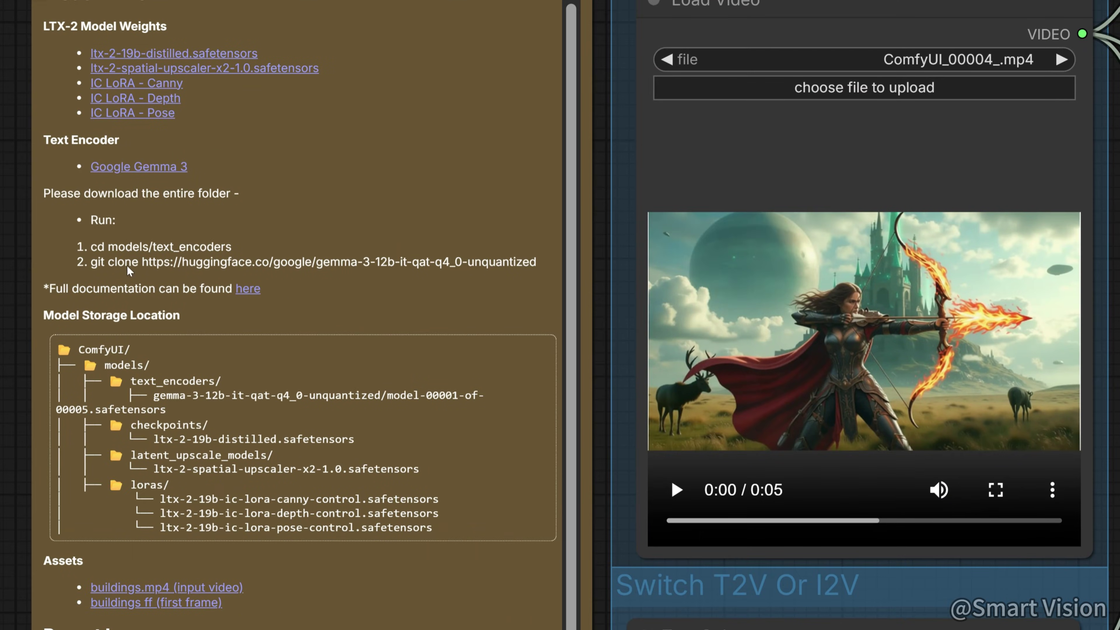
click(298, 197)
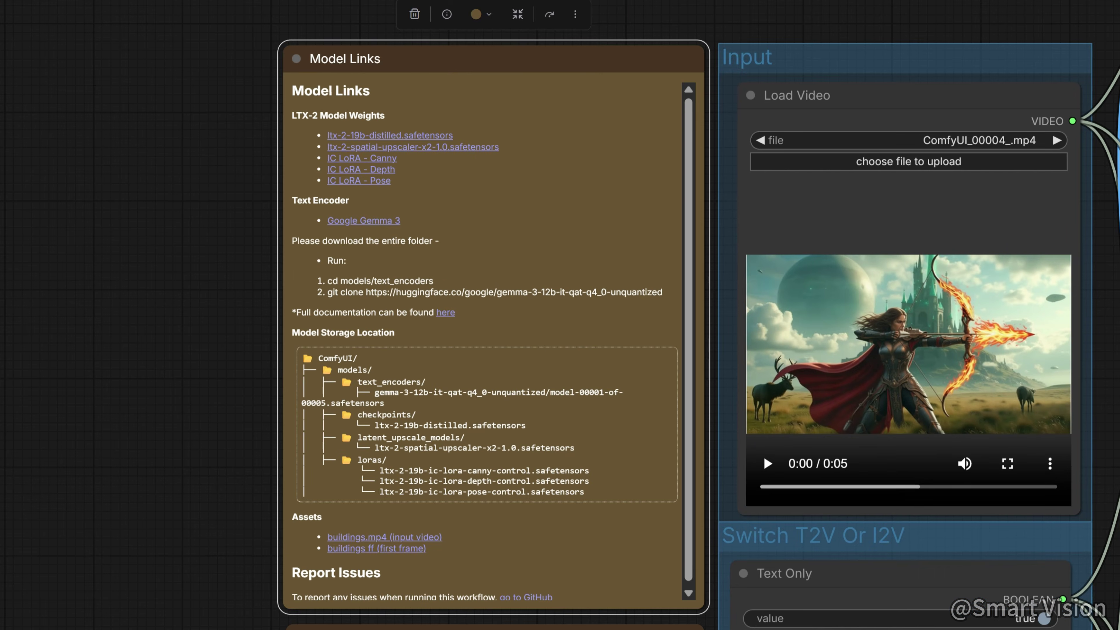
Inspect the Input group, the LTX-2 Depth node and the lower Save Video node
drag(1115, 383, 850, 382)
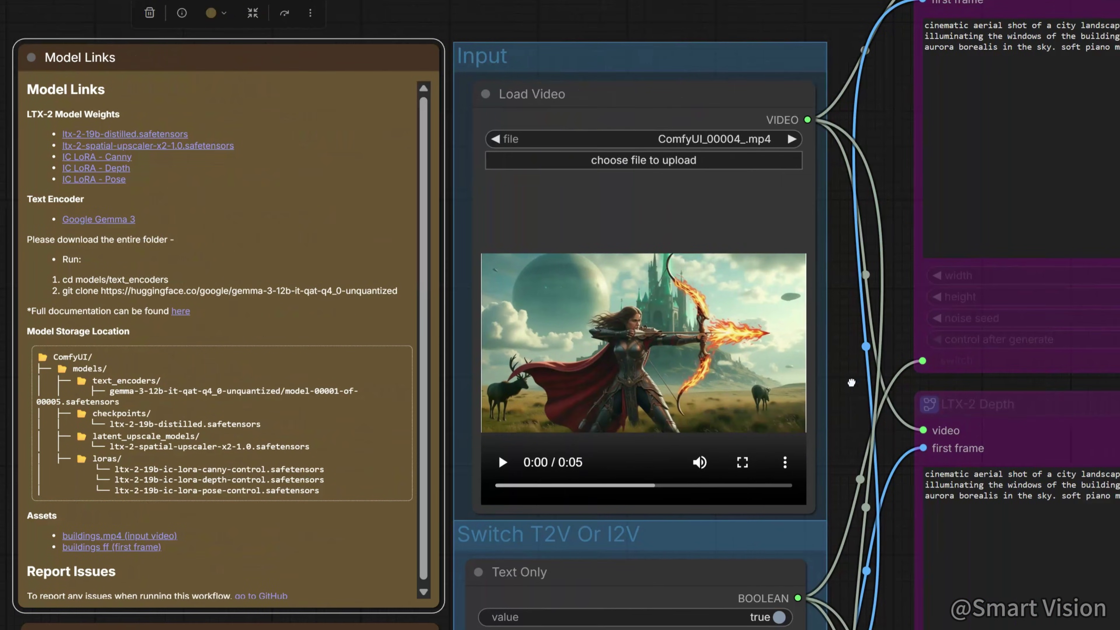
scroll(850, 382, down, 3)
scroll(1066, 402, down, 5)
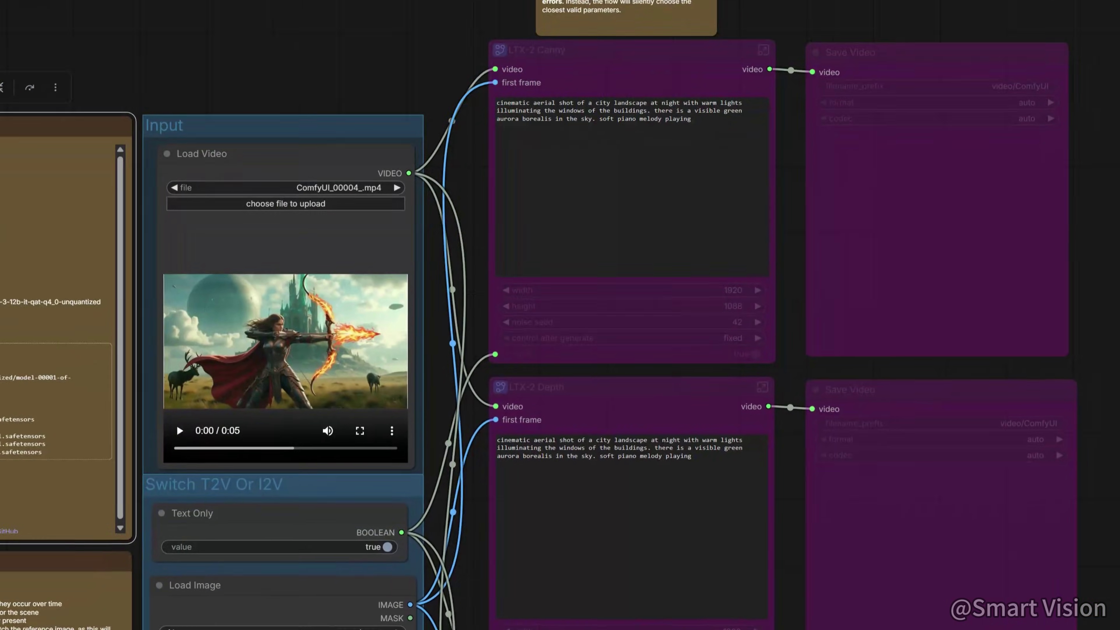
scroll(859, 317, down, 10)
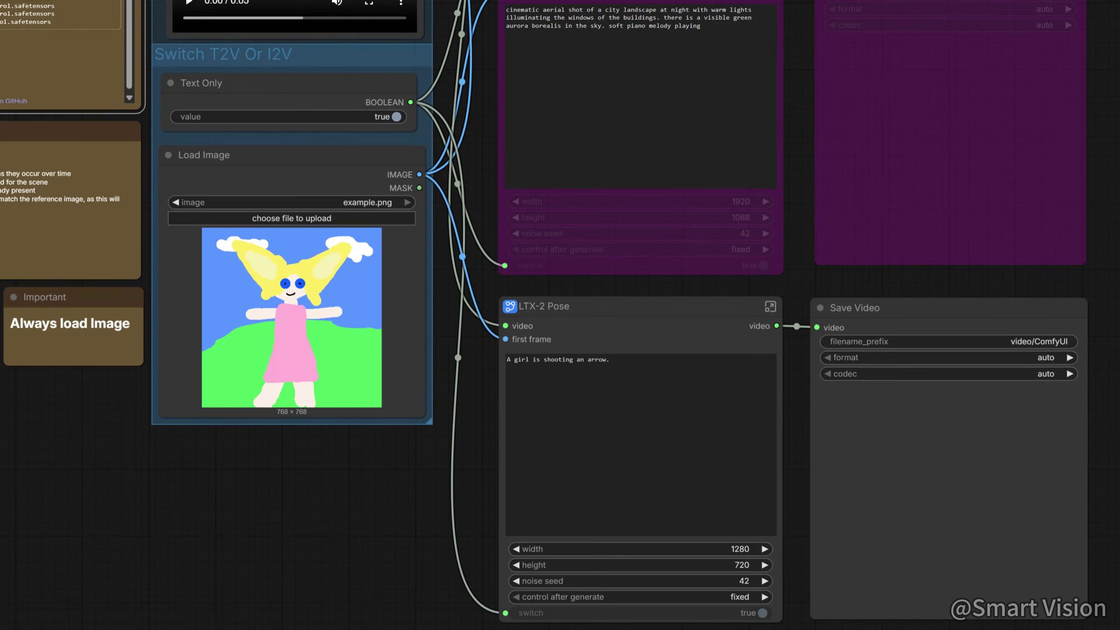
scroll(776, 360, up, 11)
click(719, 541)
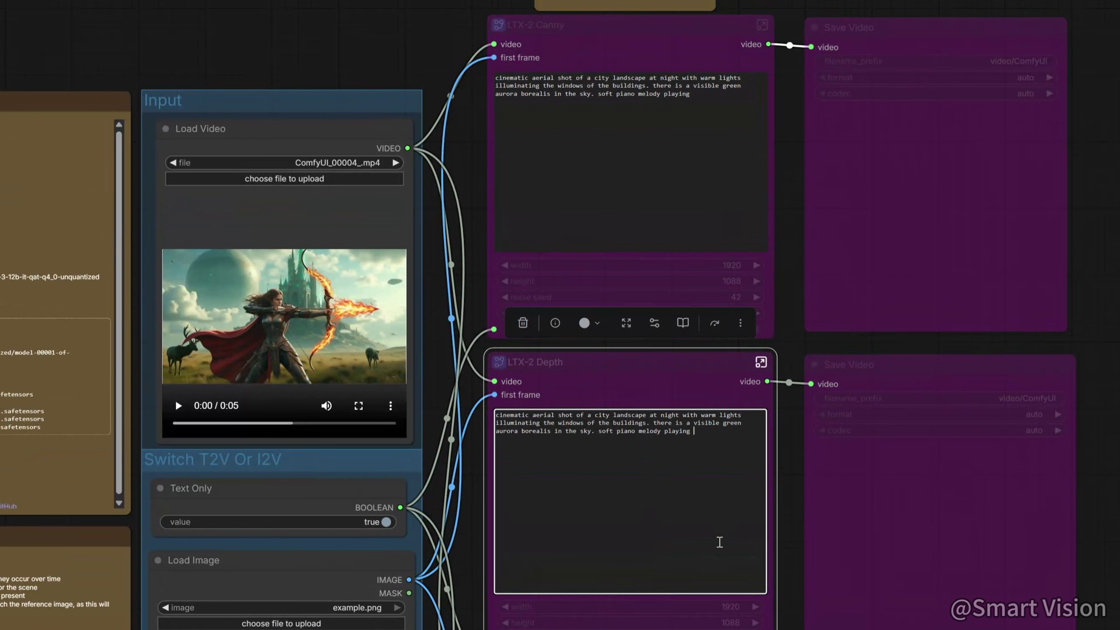
click(842, 557)
scroll(1077, 603, down, 1)
scroll(560, 315, down, 6)
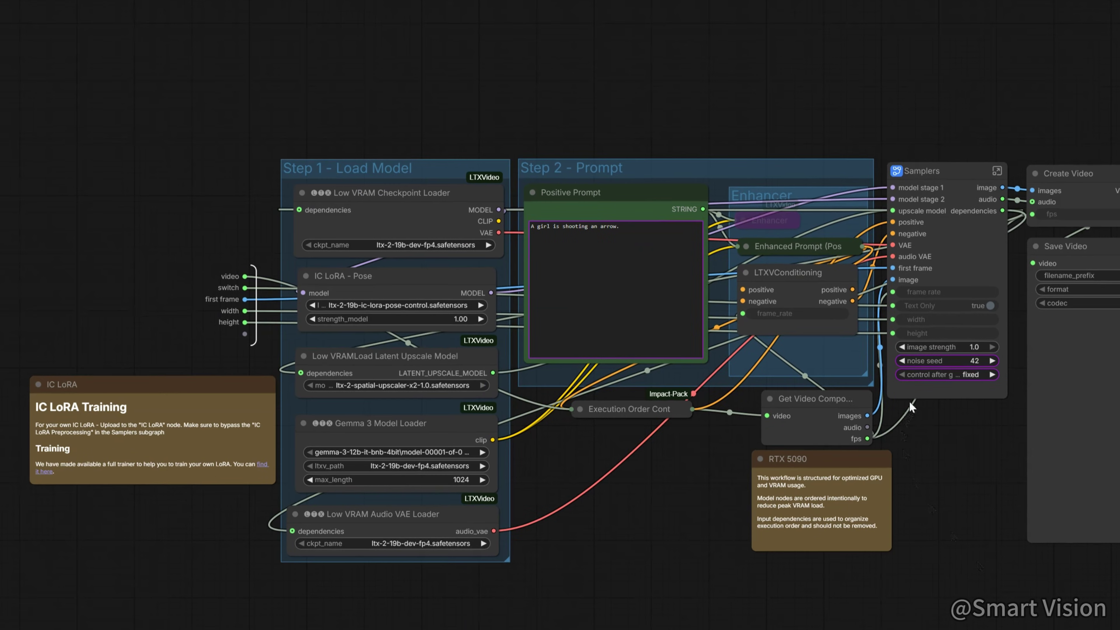
Inspect the Enhancer, the Text Only switch, the Load Image node and the Important note
scroll(811, 336, up, 3)
scroll(793, 313, up, 1)
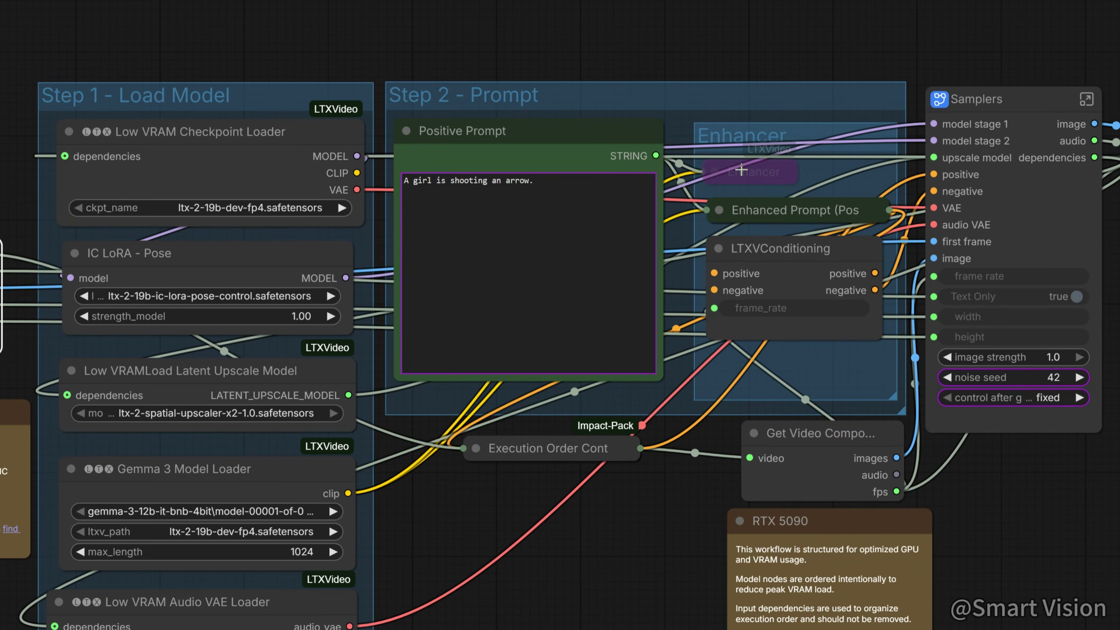
click(760, 158)
scroll(761, 158, up, 2)
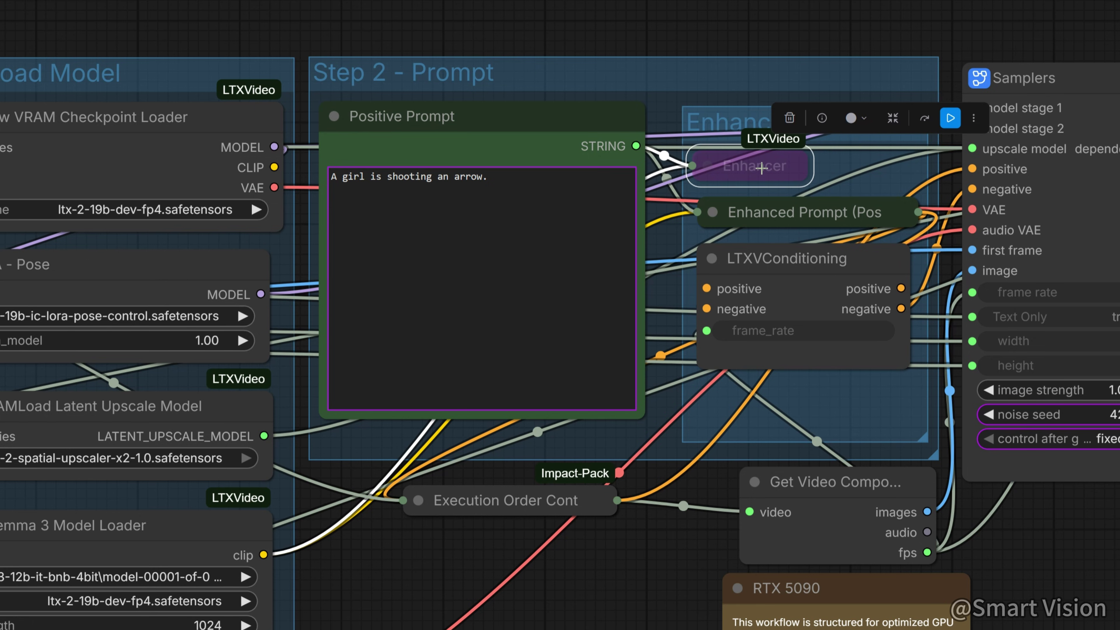
scroll(761, 168, up, 1)
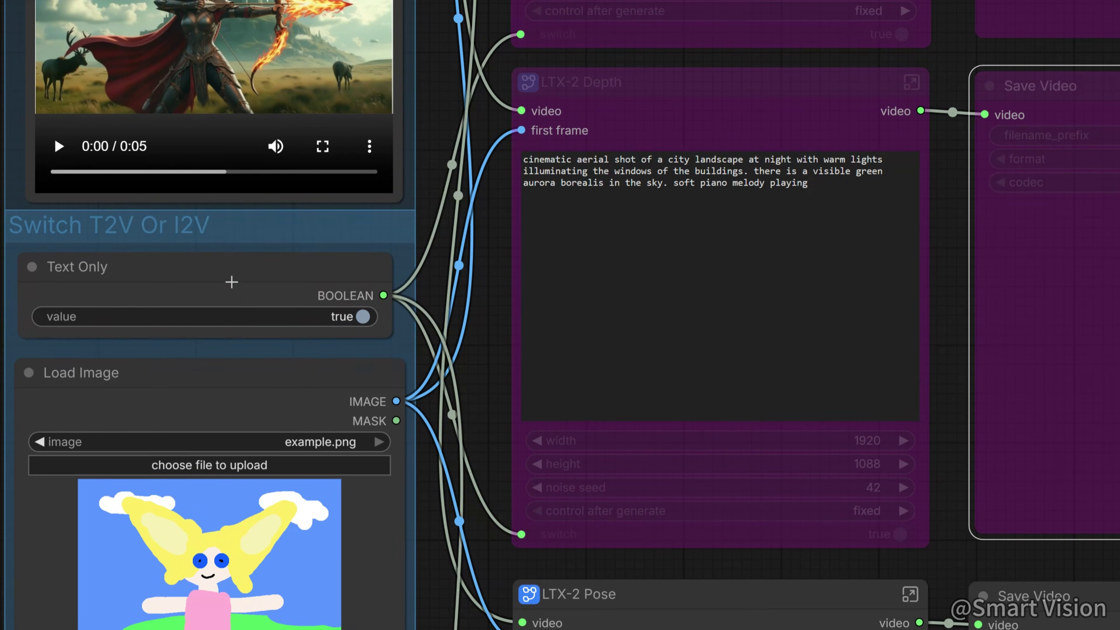
click(238, 326)
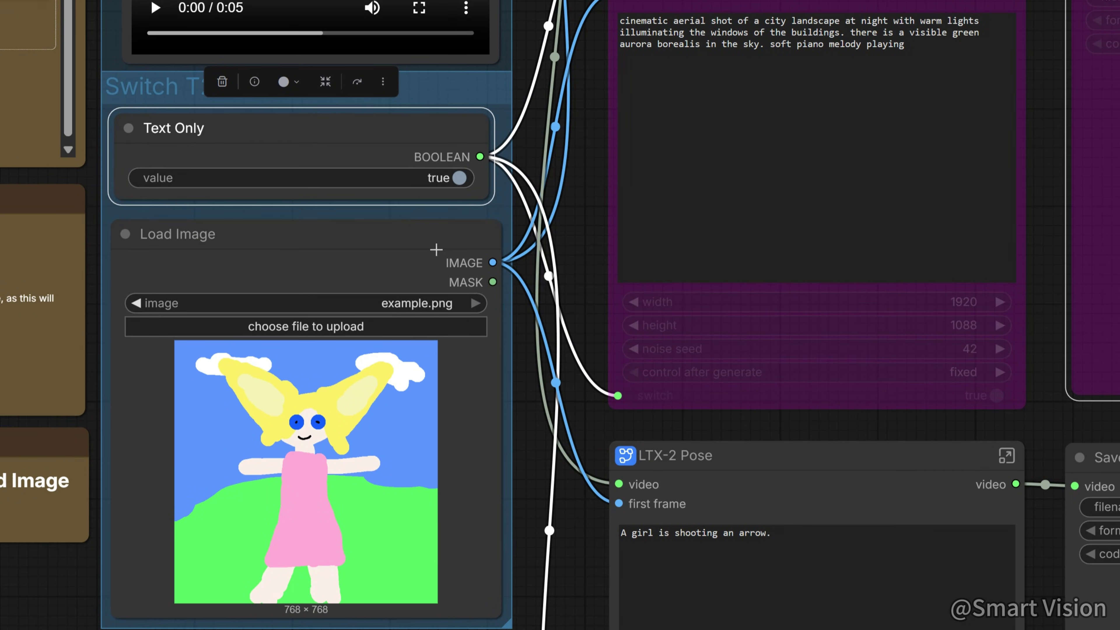
click(338, 389)
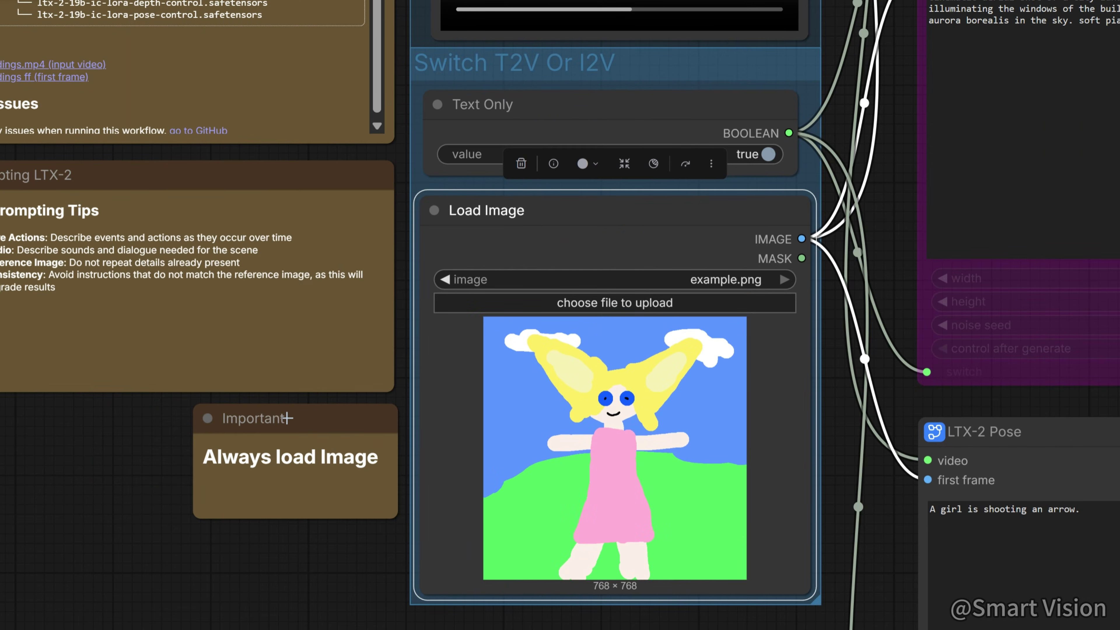
click(287, 457)
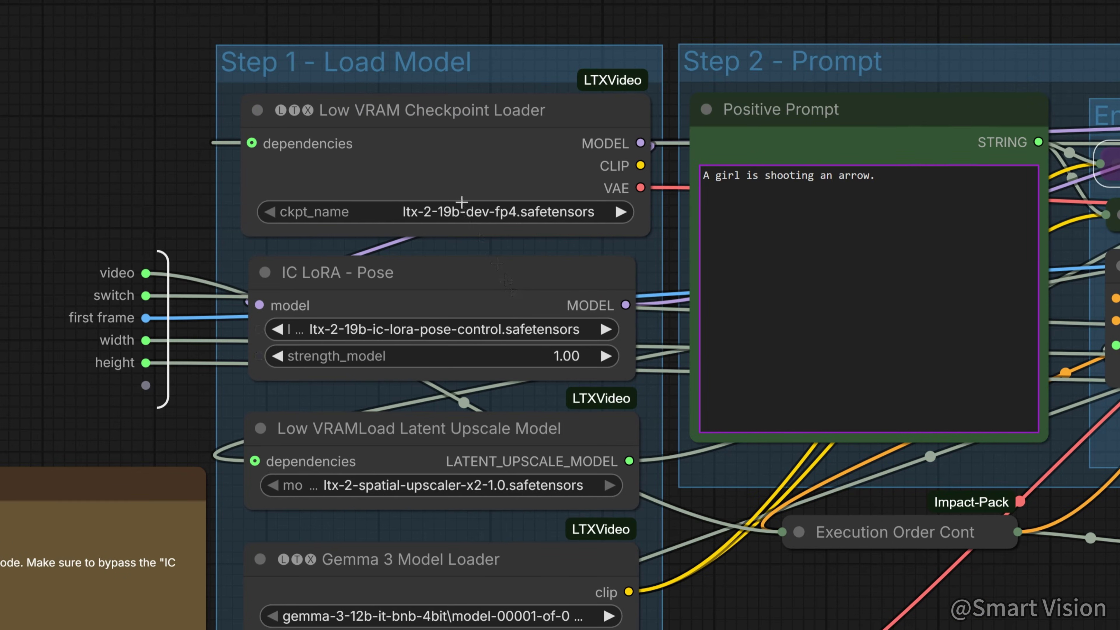
Check the checkpoint, IC LoRA - Pose, latent upscale, Gemma 3 and audio VAE loaders
click(467, 181)
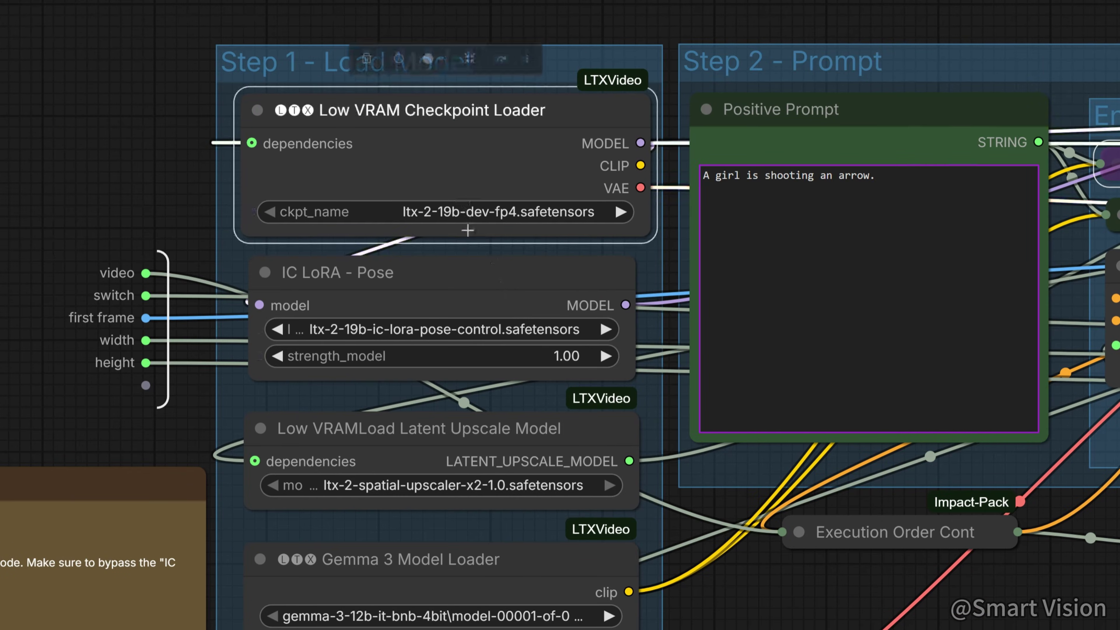
click(468, 291)
click(461, 463)
click(462, 561)
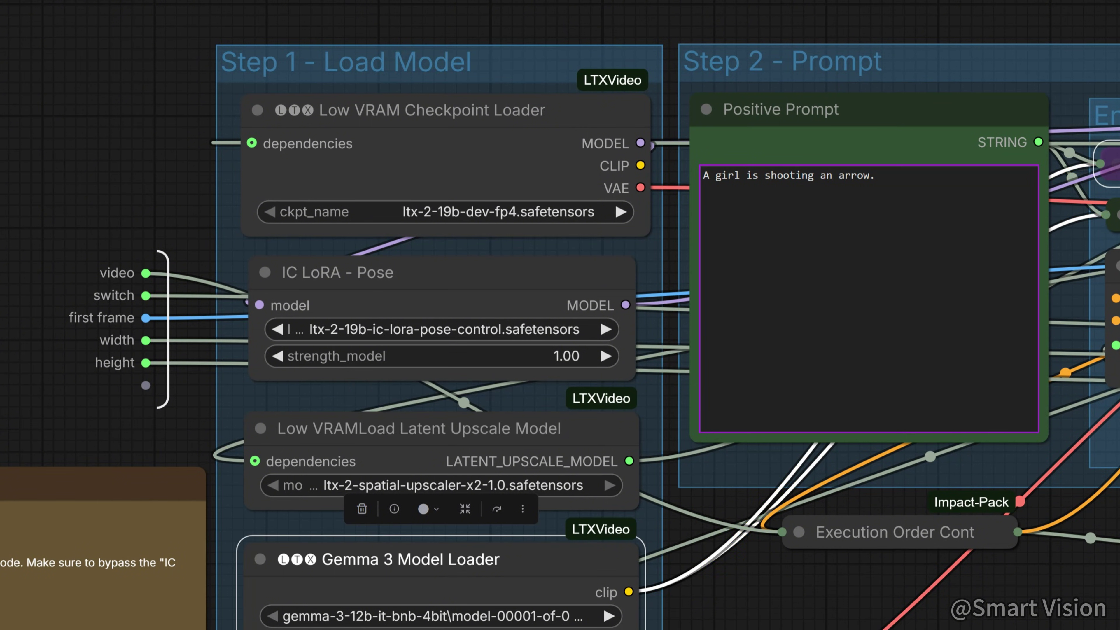
click(458, 562)
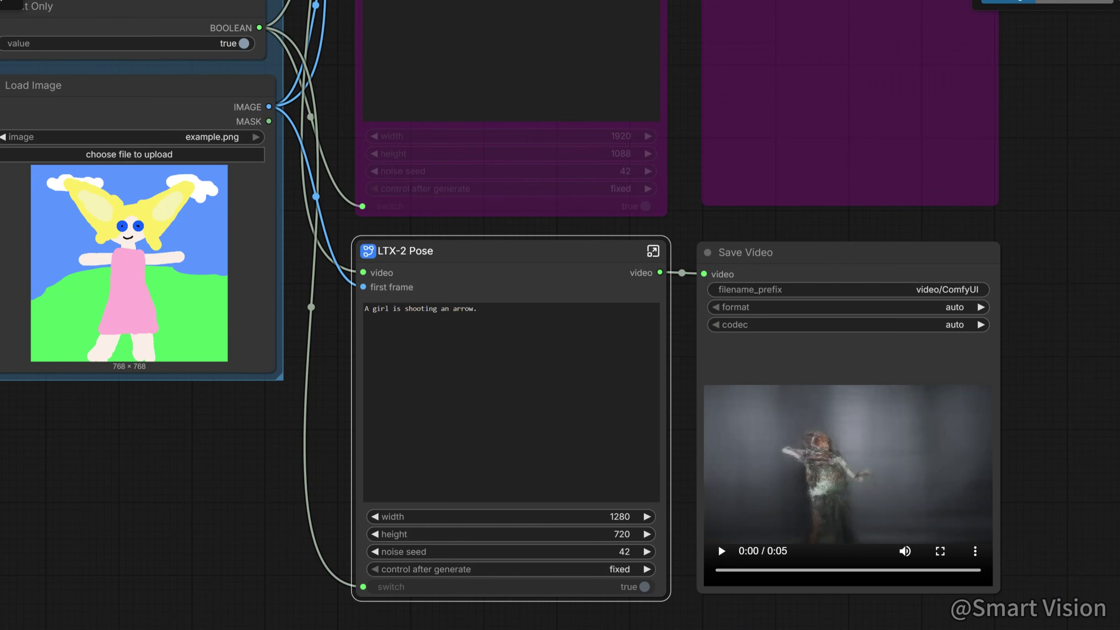
Play the generated pose-guided video in the Save Video node
scroll(1088, 520, up, 5)
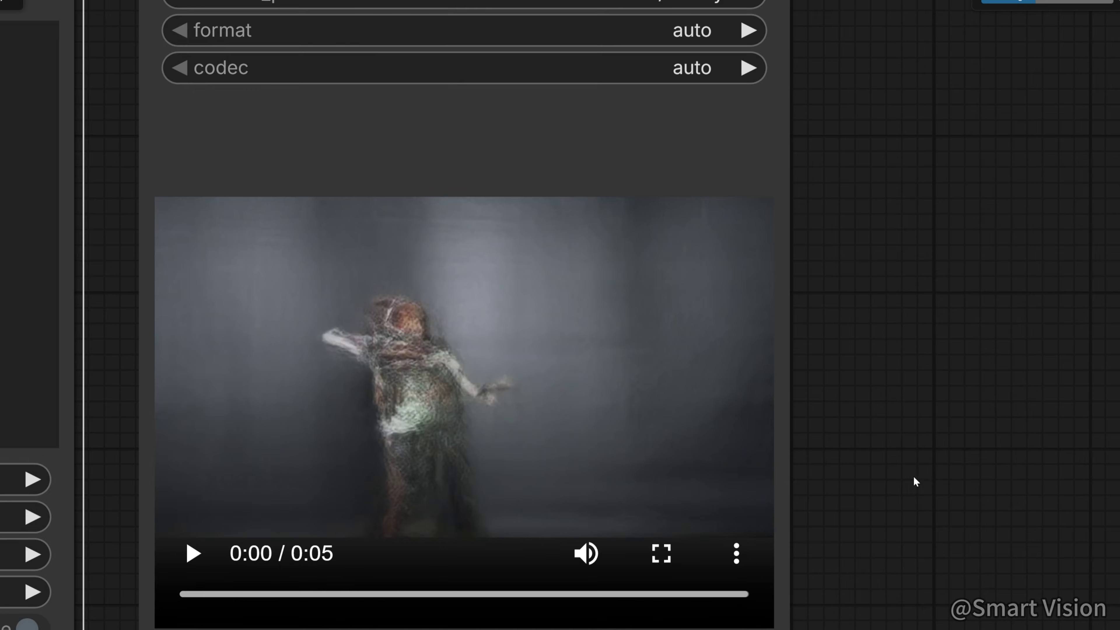
drag(913, 476, 1068, 496)
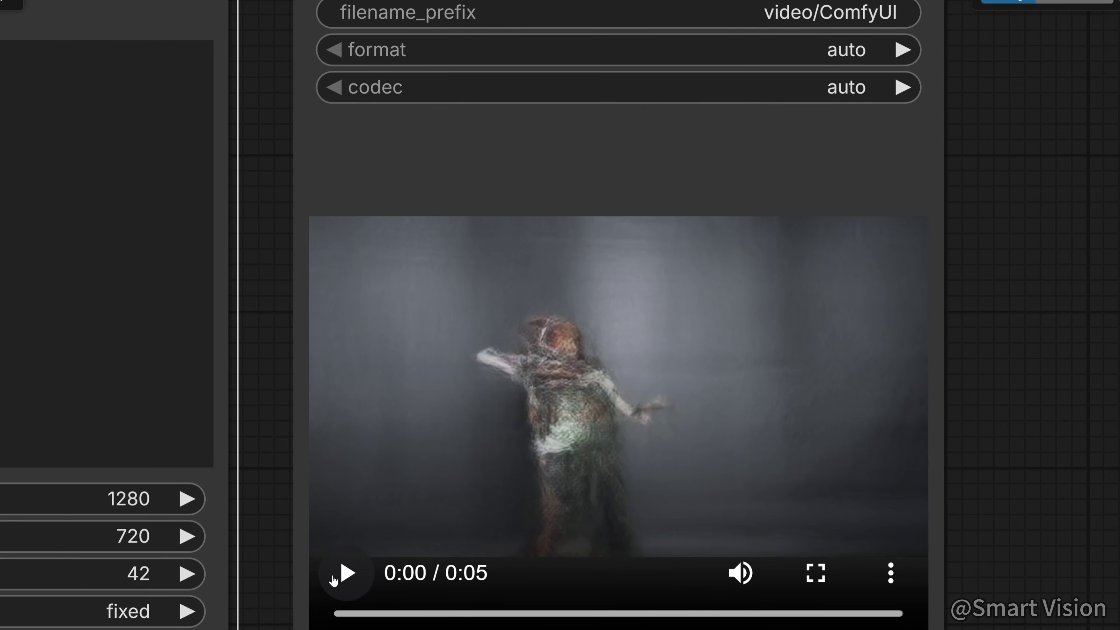
click(346, 574)
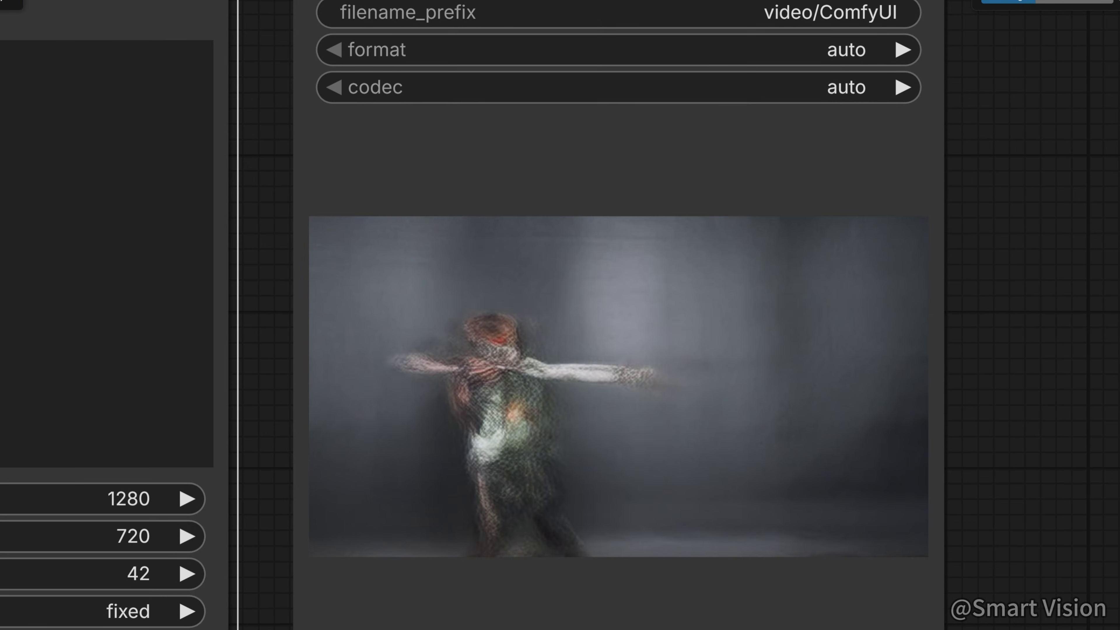
scroll(1102, 529, down, 2)
scroll(1111, 529, down, 1)
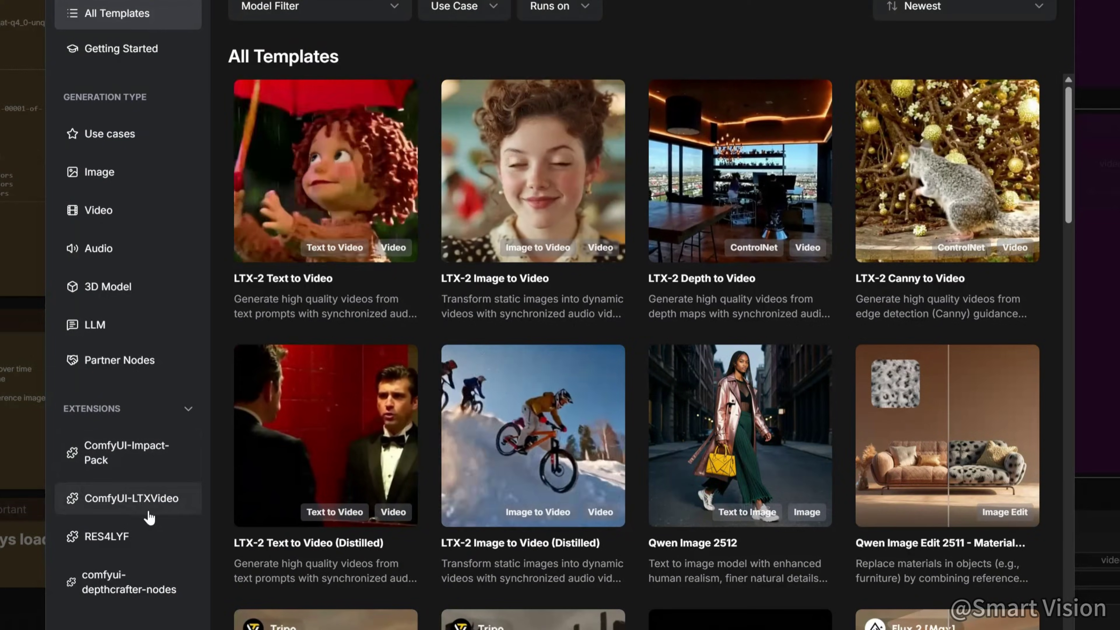
Open the LTX-2_V2V_Detailer template from the ComfyUI-LTXVideo template category
click(158, 502)
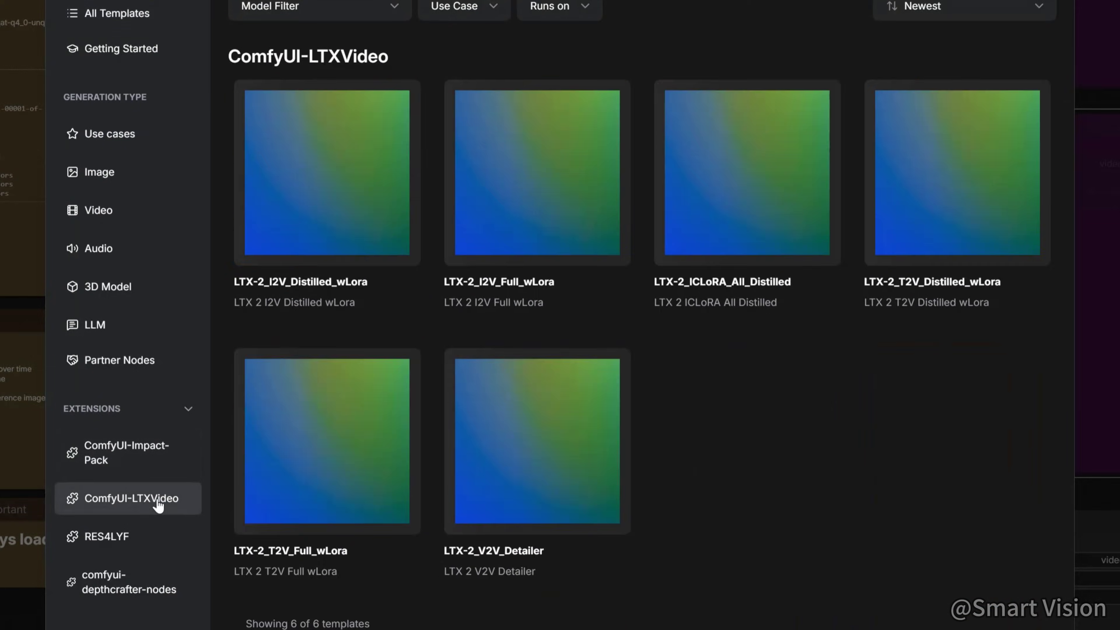
click(550, 507)
scroll(231, 431, up, 6)
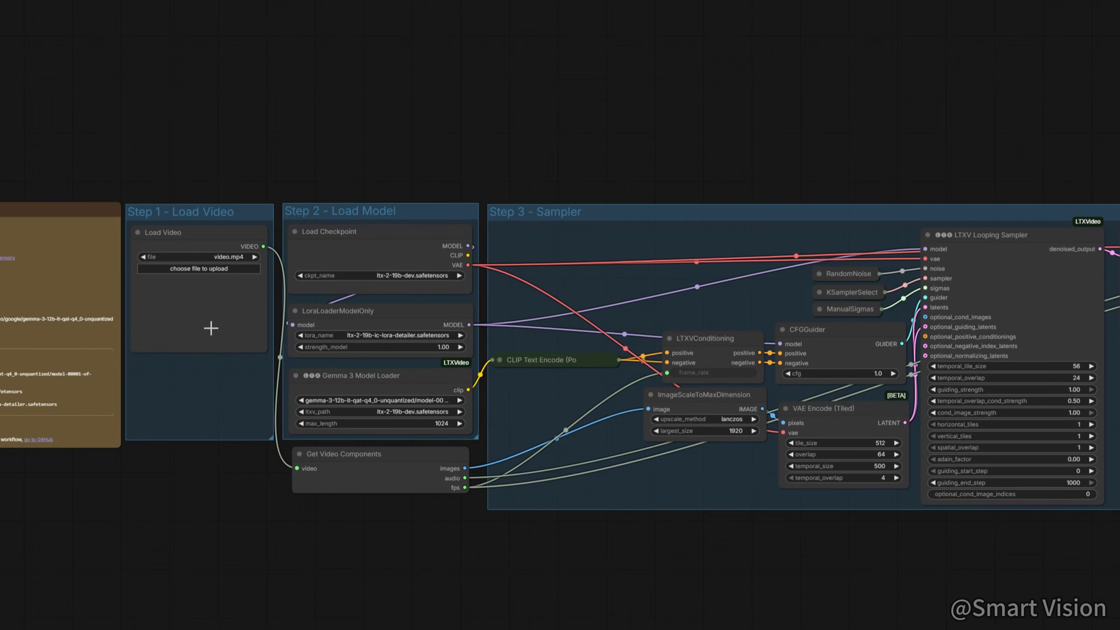